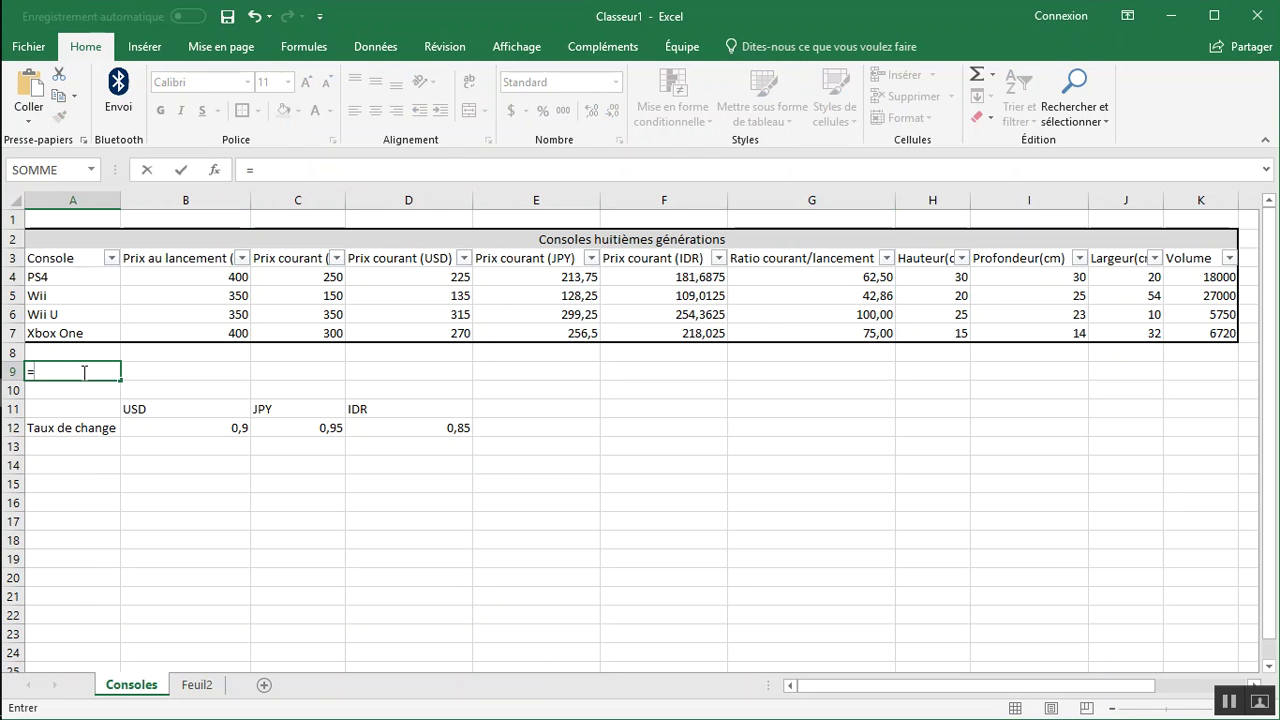
# Enter the trial formula =3+4 in cell A9 and clear the cell again
pyautogui.write('3+4')
pyautogui.press('Return')
pyautogui.click(83, 372)
pyautogui.press('Delete')
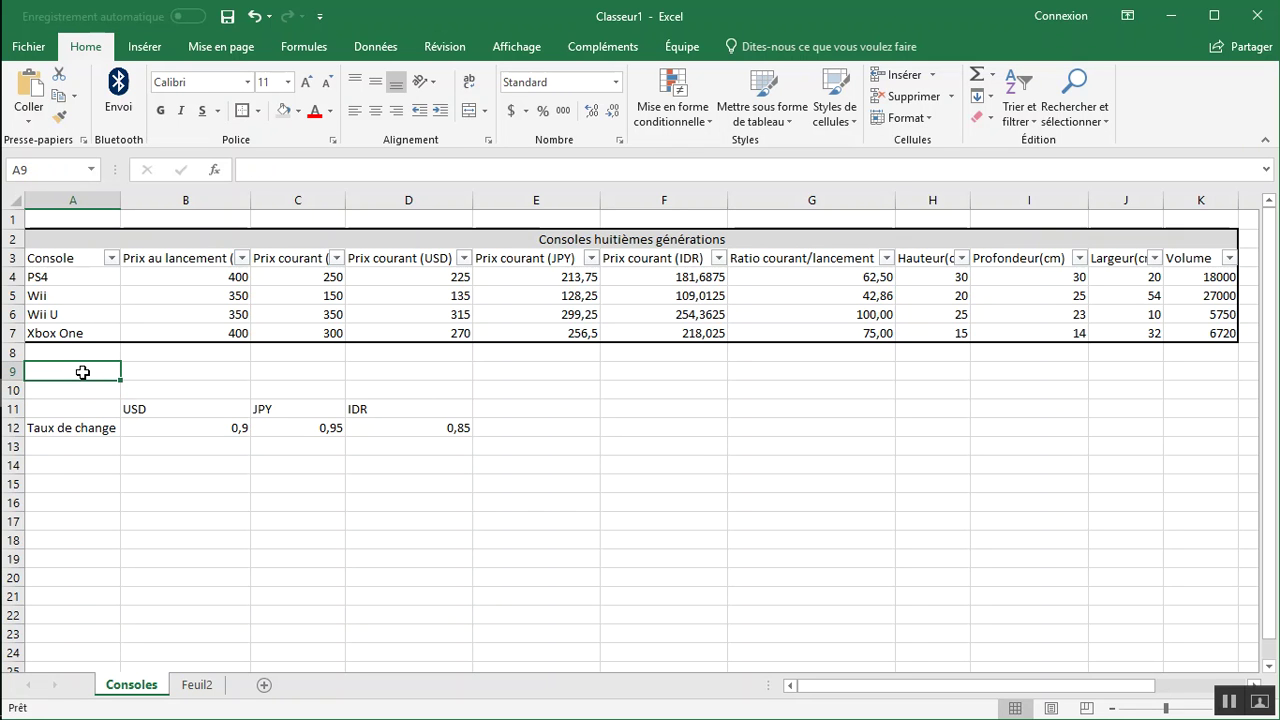
# Move the exchange rate table from A11:D12 to the area starting at cell A20
pyautogui.click(97, 410)
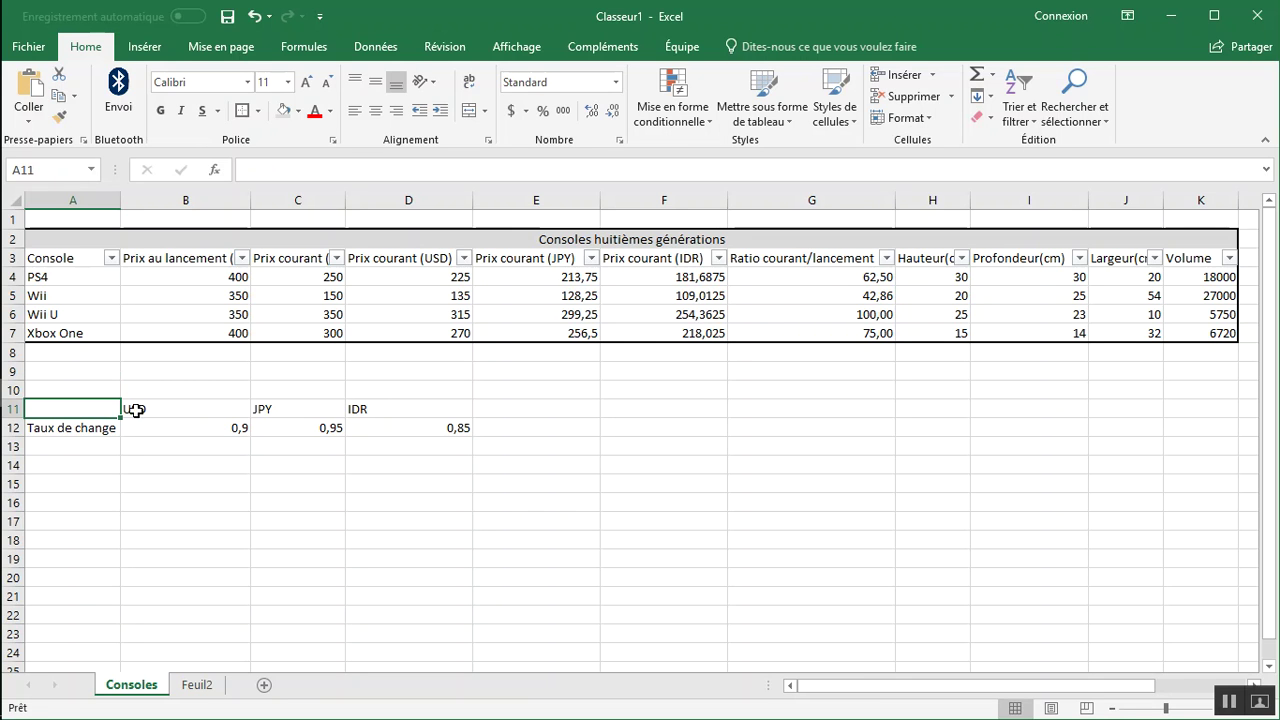
pyautogui.moveTo(91, 410); pyautogui.dragTo(434, 431)
pyautogui.rightClick(440, 406)
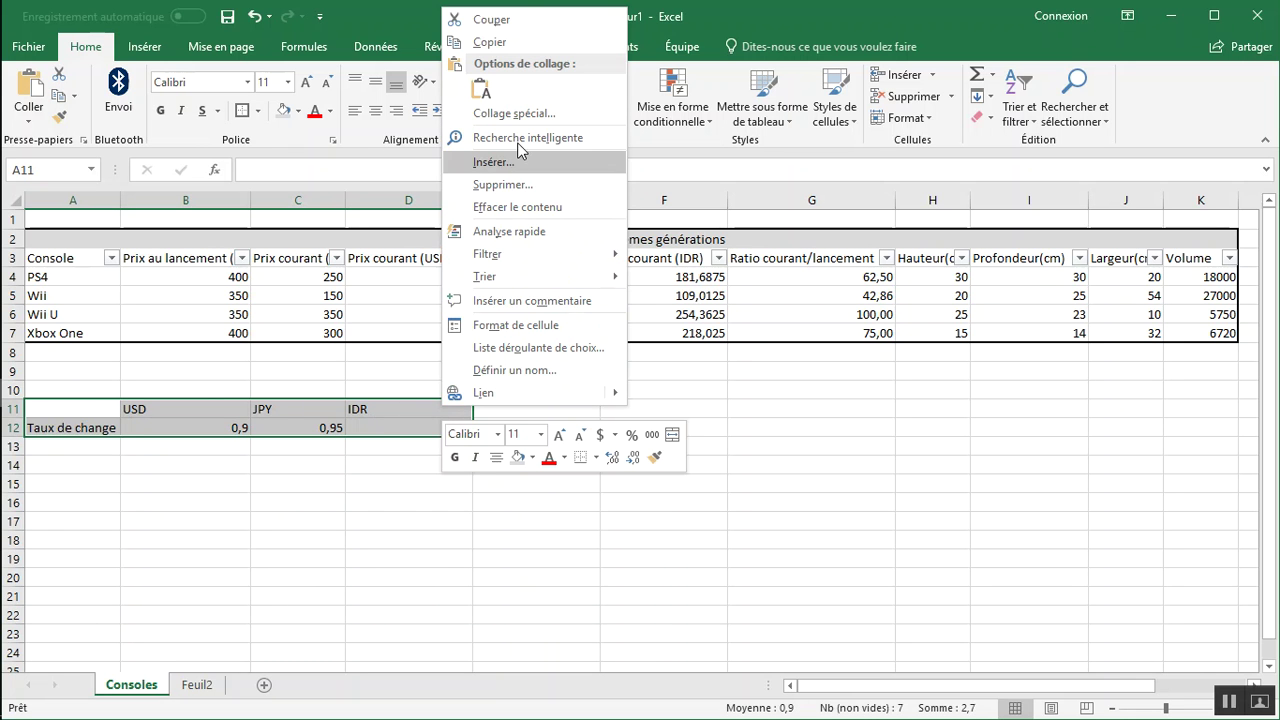
pyautogui.click(527, 20)
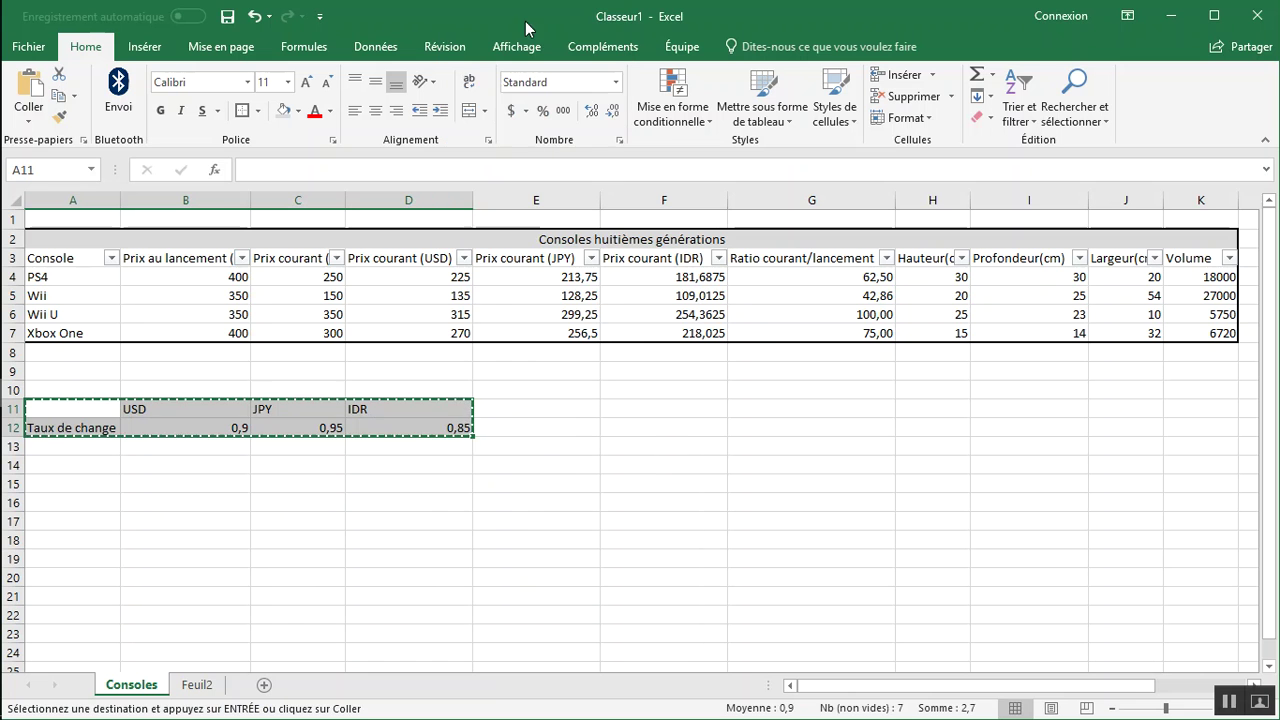
pyautogui.rightClick(62, 580)
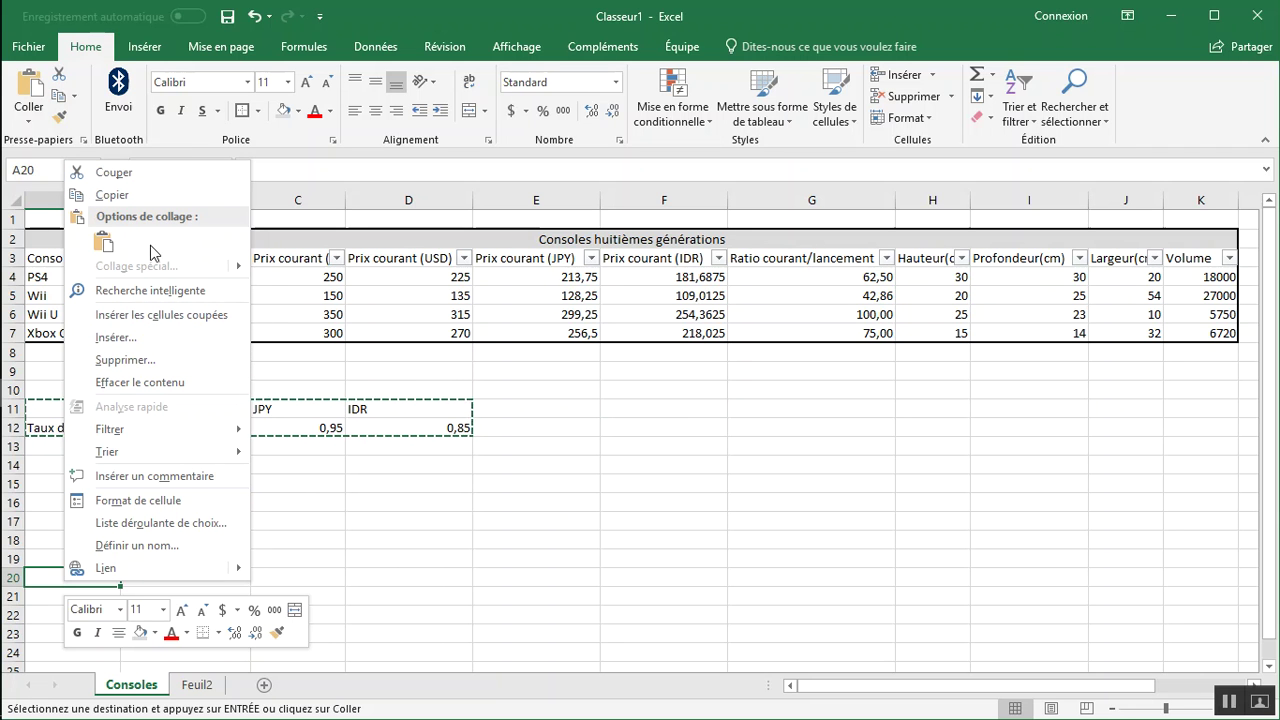
pyautogui.click(104, 243)
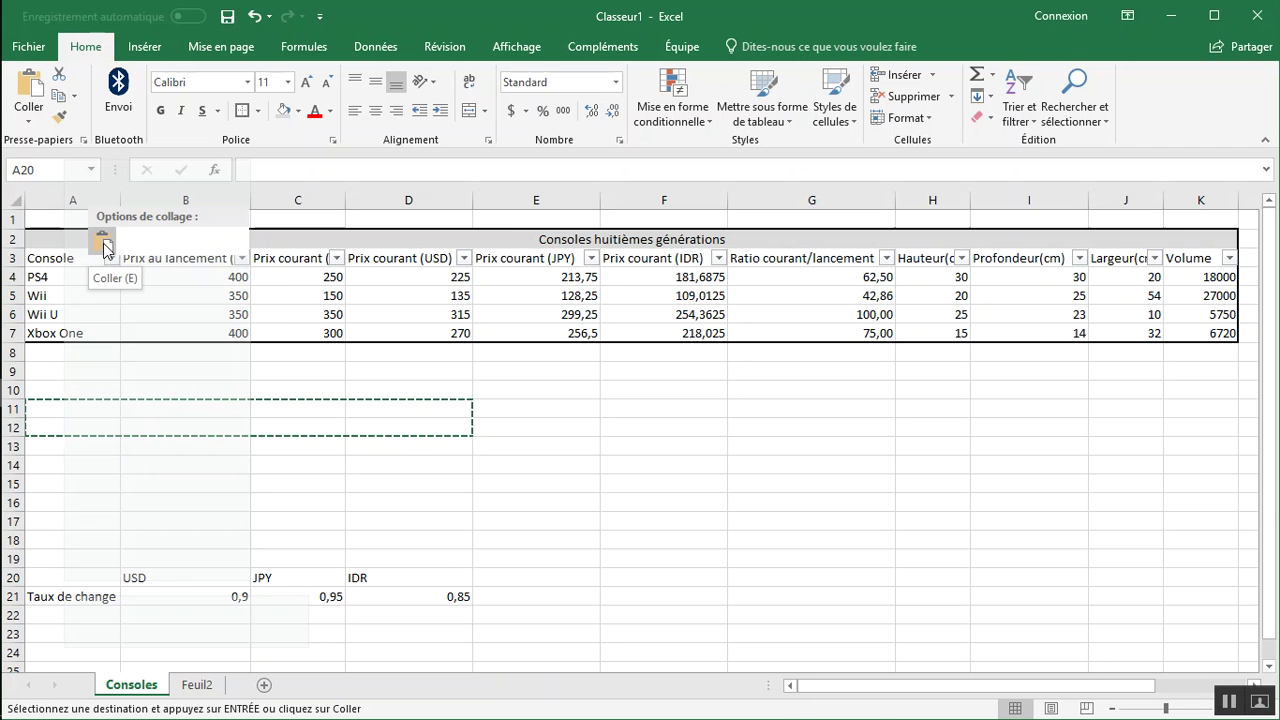
pyautogui.click(338, 446)
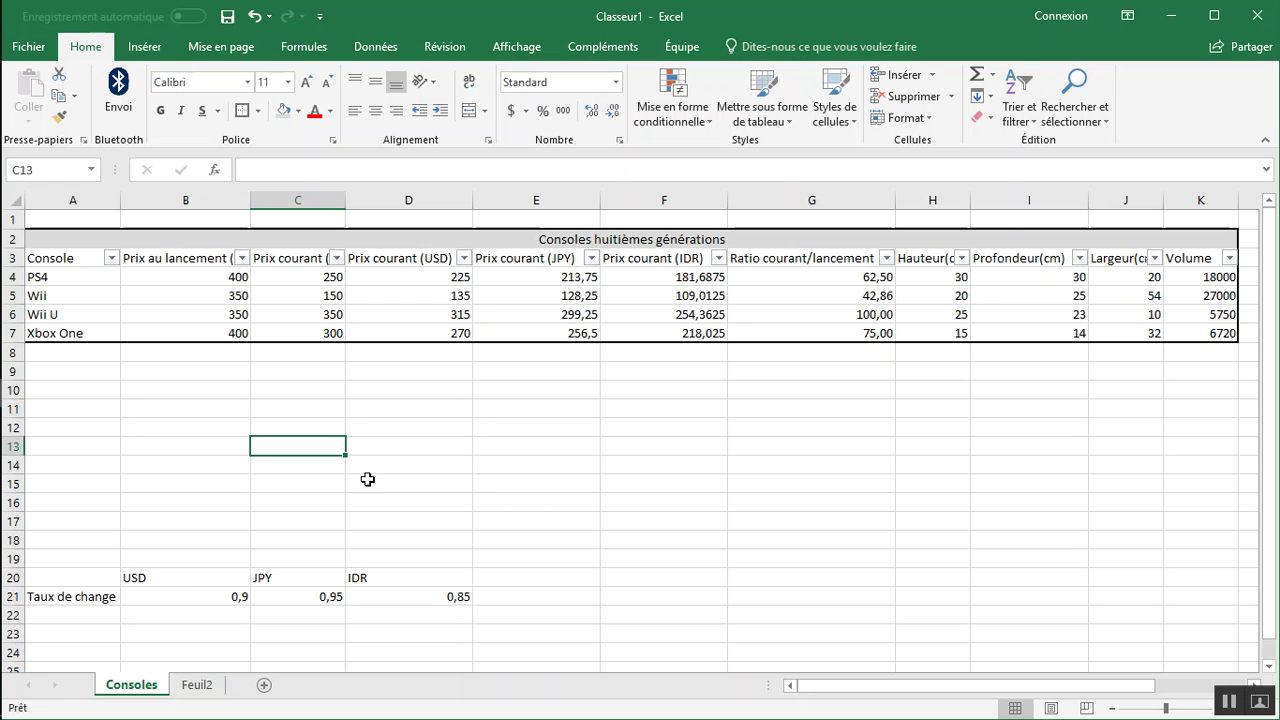
# Check the moved exchange rates and the formulas in the JPY and USD current price columns
pyautogui.click(152, 600)
pyautogui.click(314, 594)
pyautogui.click(409, 594)
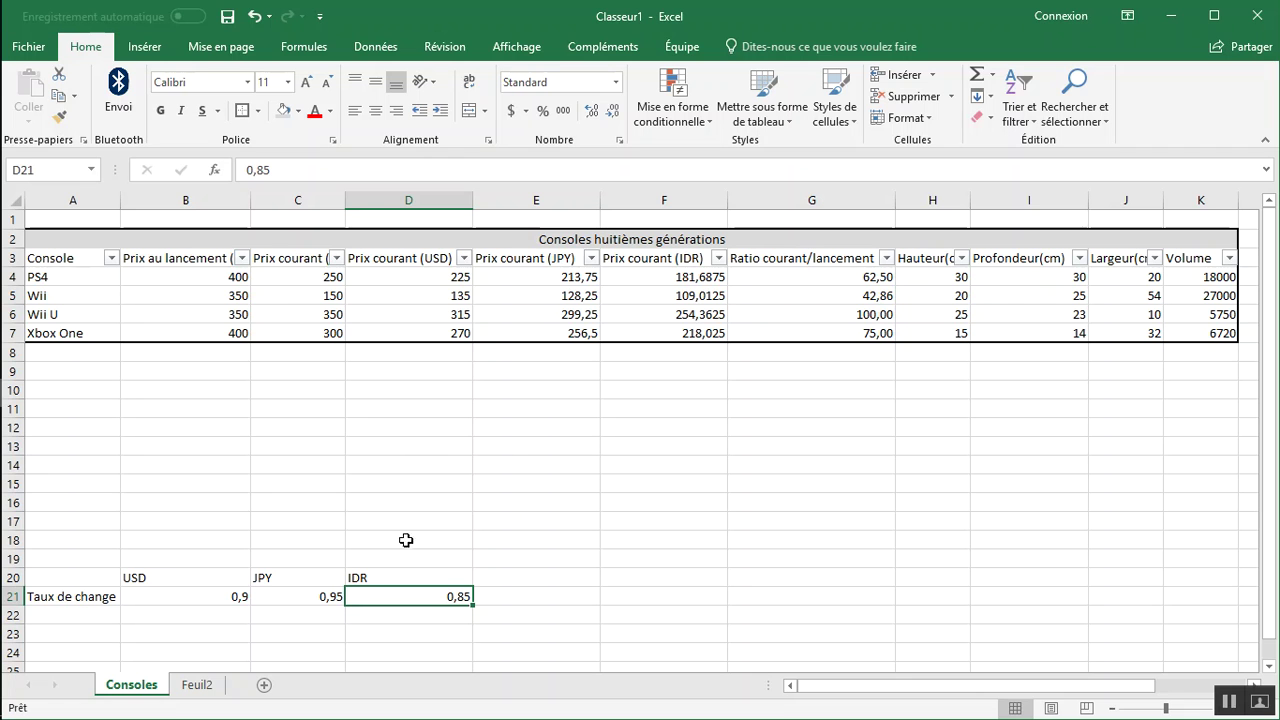
pyautogui.click(535, 279)
pyautogui.click(530, 297)
pyautogui.click(528, 330)
pyautogui.click(434, 297)
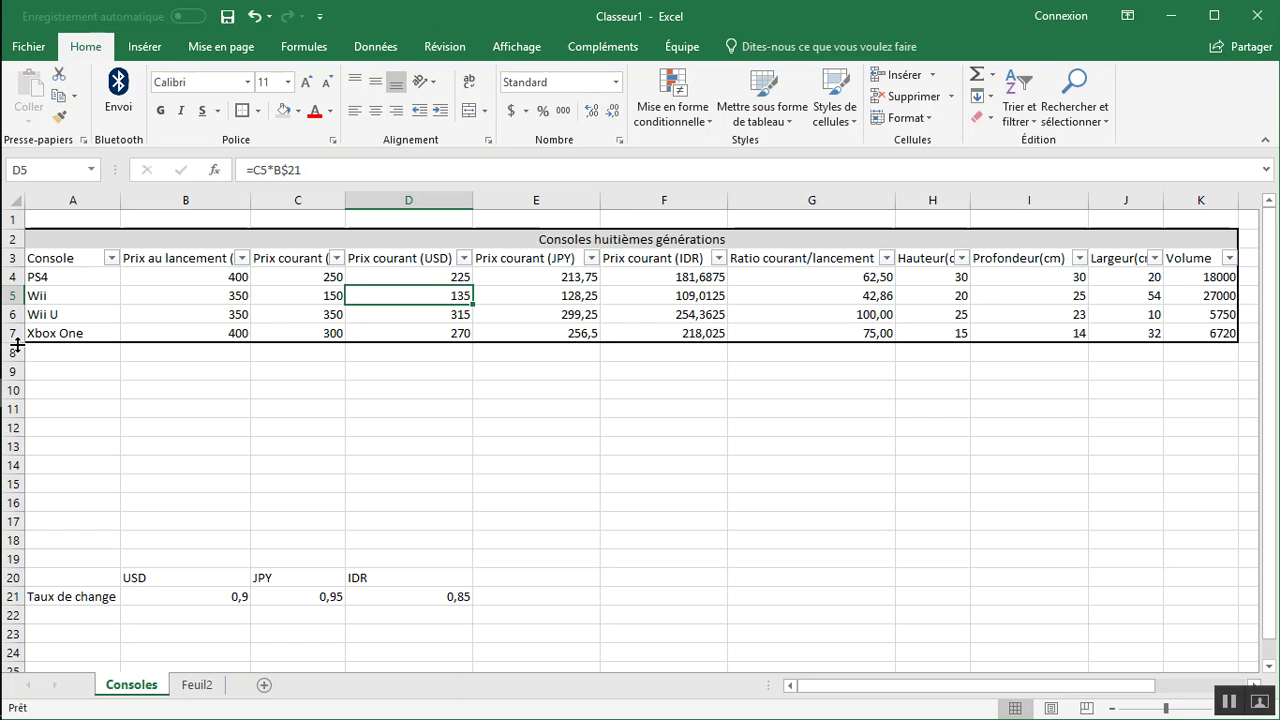
# Apply all borders to the console table A2:K7
pyautogui.click(92, 240)
pyautogui.moveTo(92, 240); pyautogui.dragTo(822, 333)
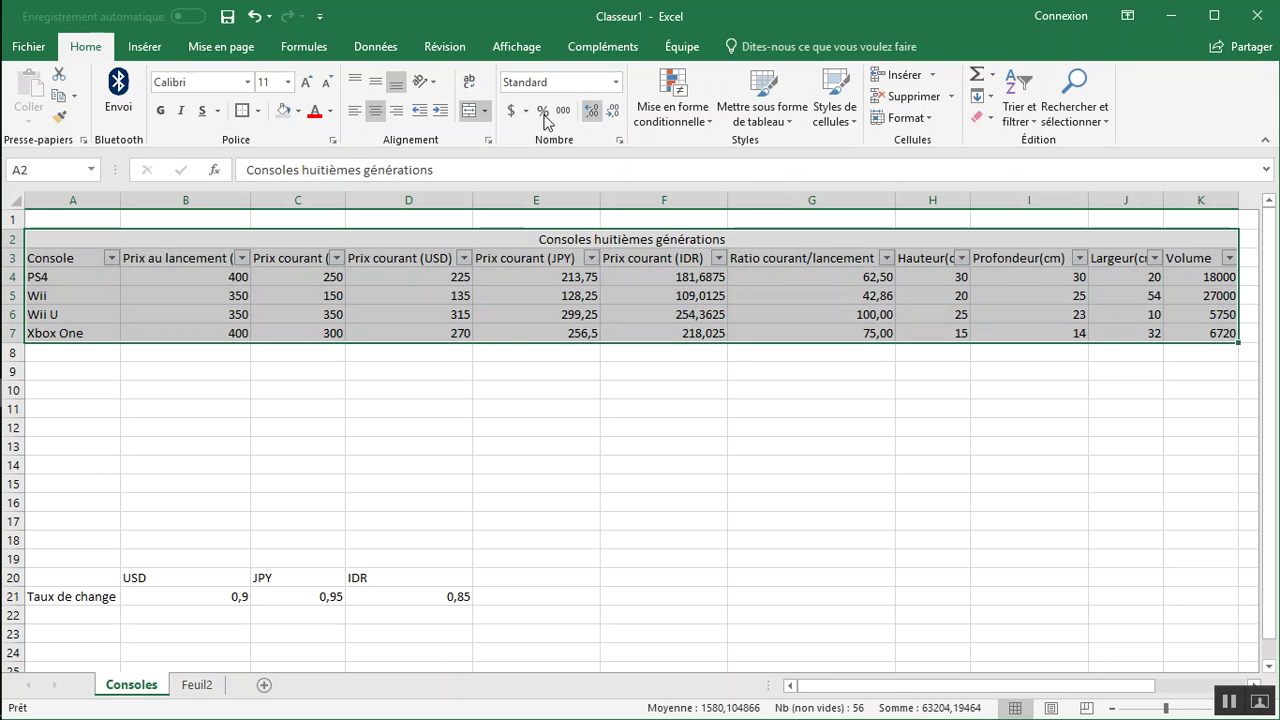
pyautogui.click(258, 111)
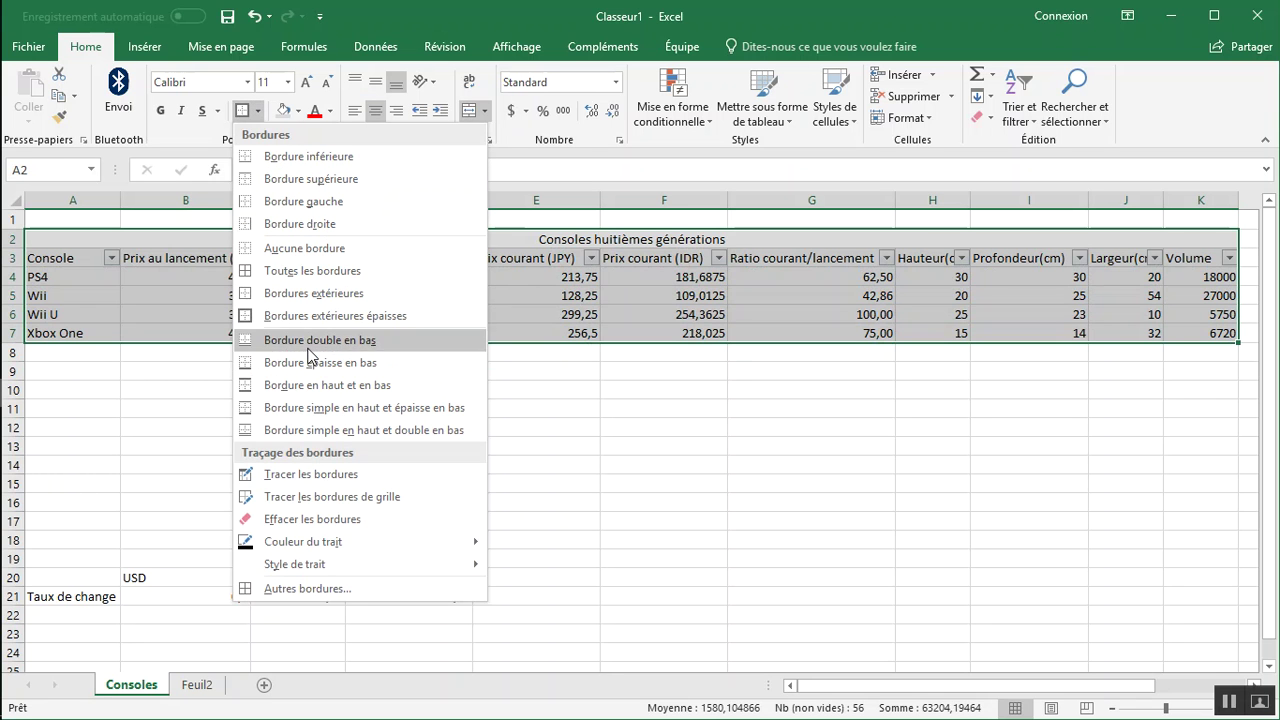
pyautogui.click(325, 272)
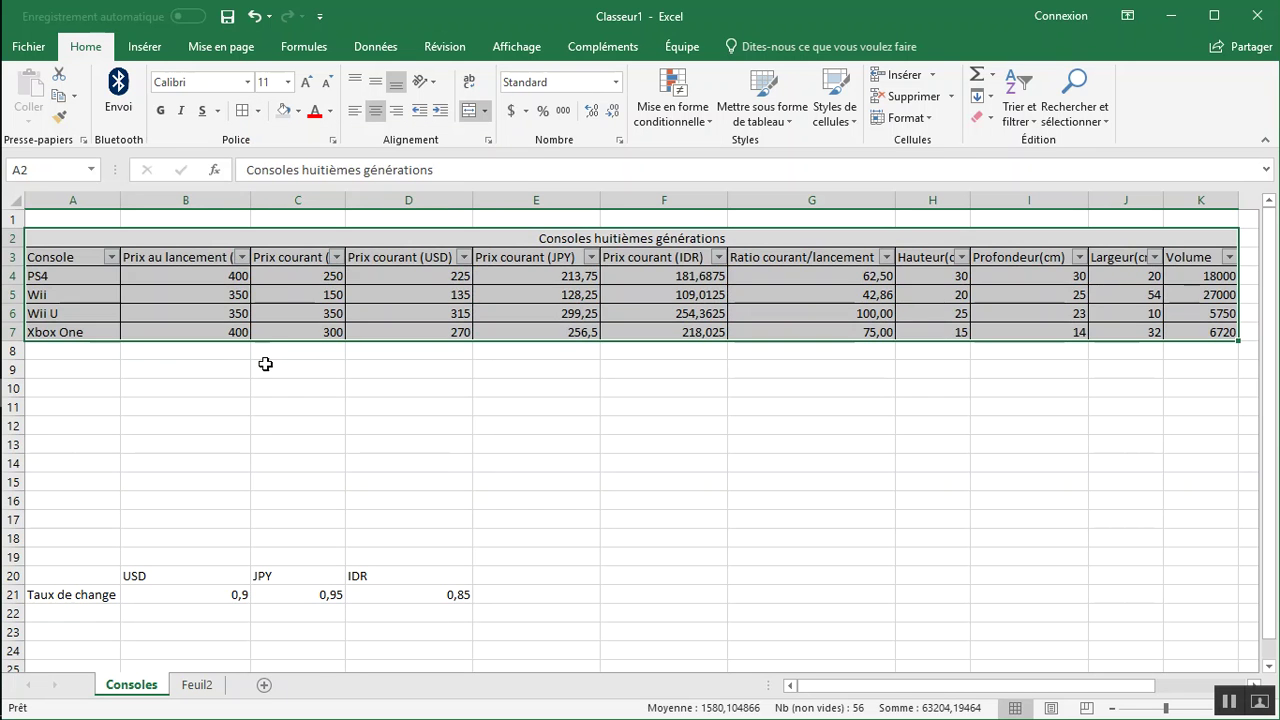
pyautogui.click(262, 372)
# Add the row label "Moyenne" in cell A8 below Xbox One
pyautogui.click(60, 366)
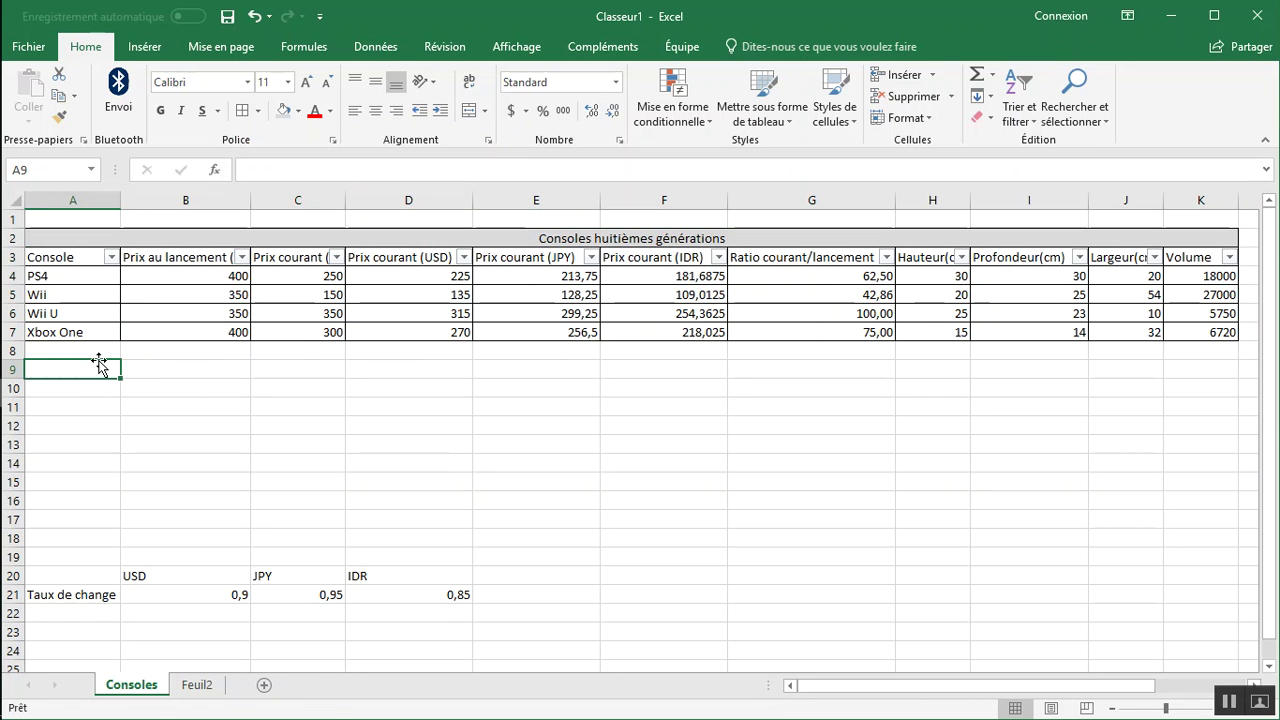
pyautogui.click(87, 346)
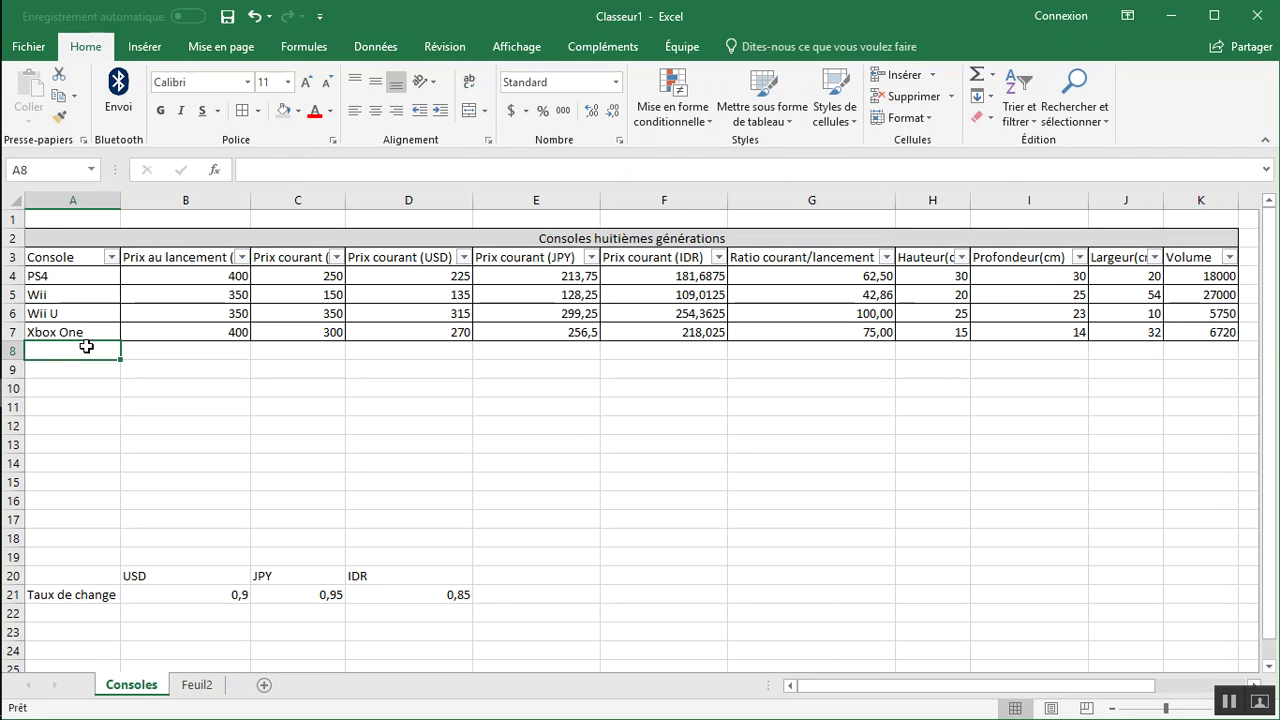
pyautogui.write('Moyenne')
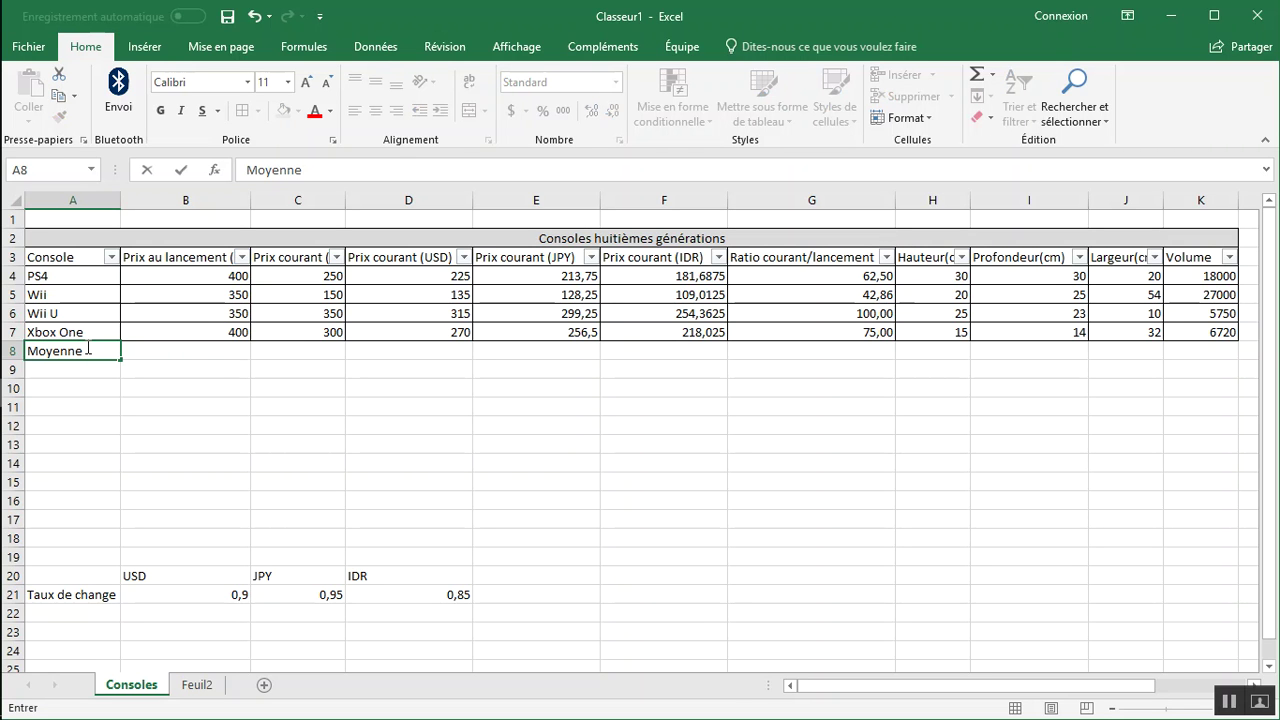
pyautogui.press('Return')
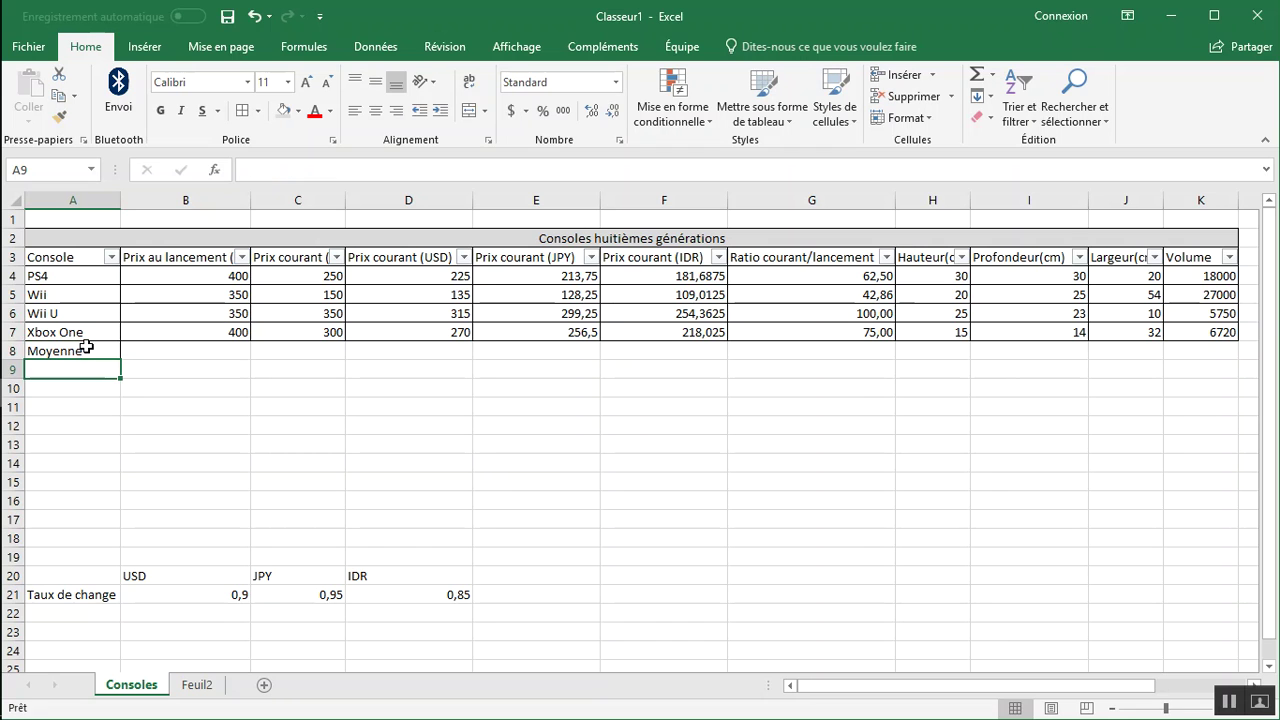
# Begin a formula with the MOYENNE function in cell B8, under the launch prices
pyautogui.press('Up')
pyautogui.press('Right')
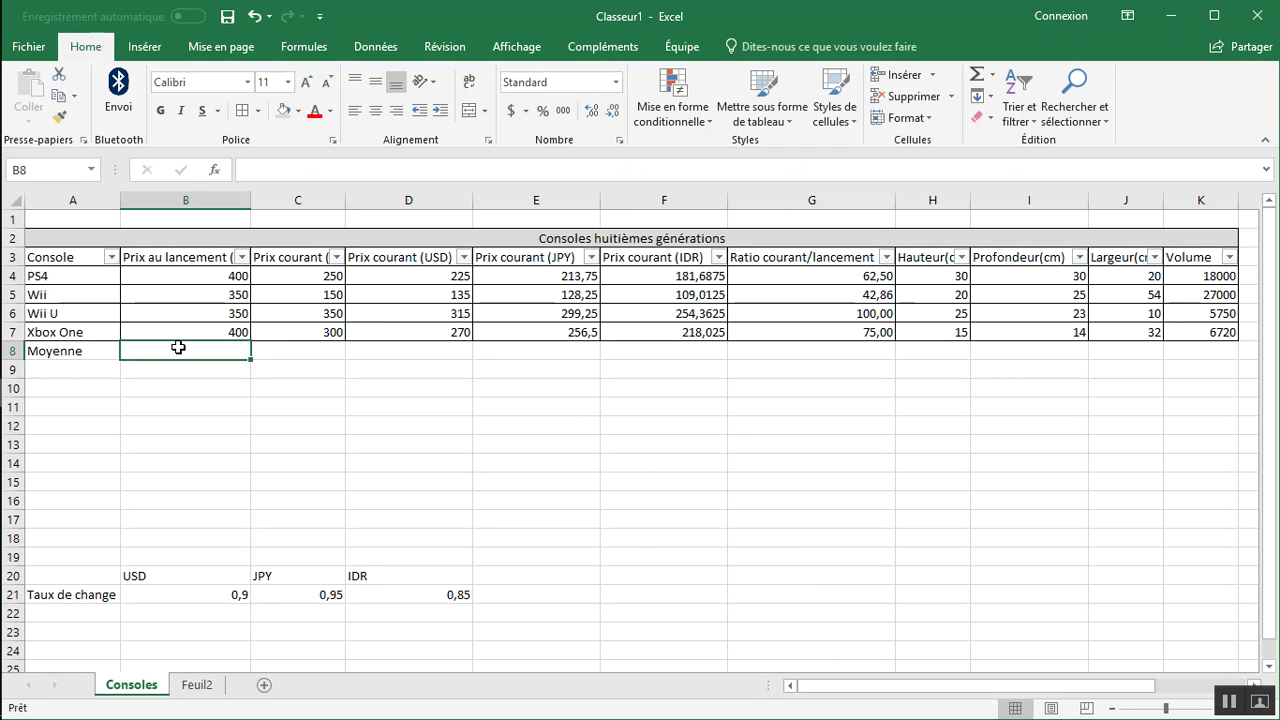
pyautogui.write('=')
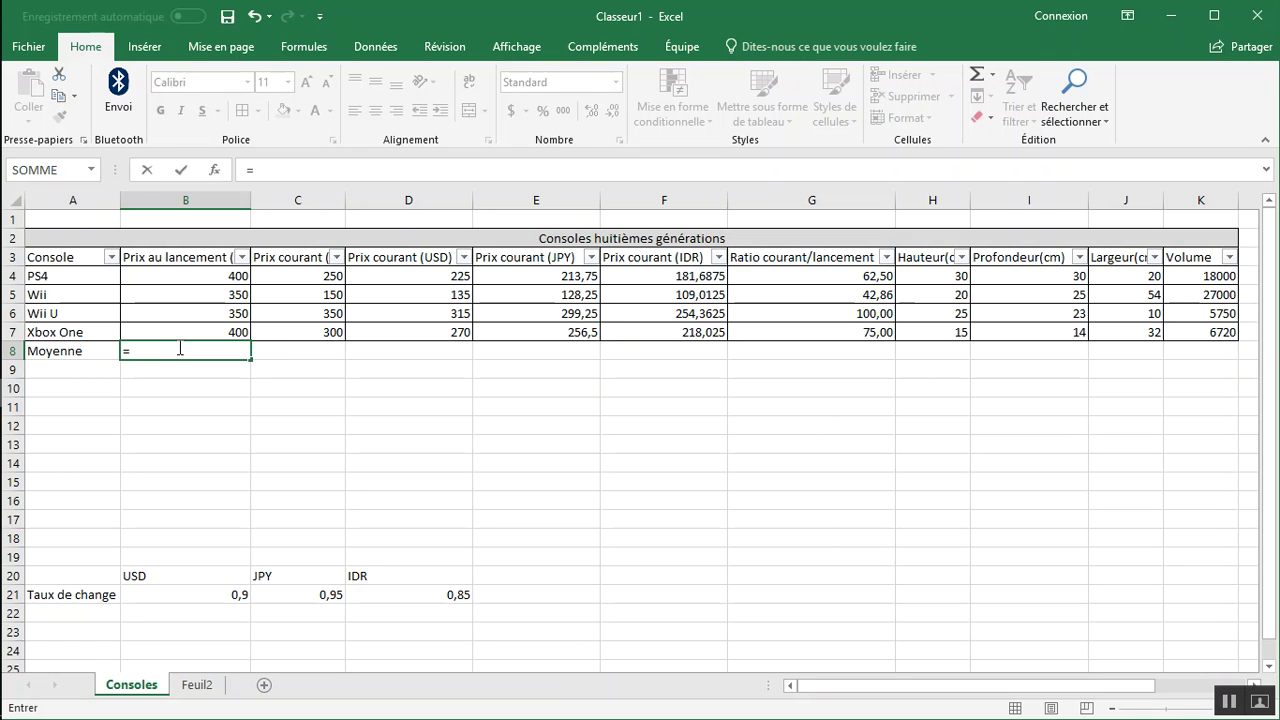
pyautogui.write('Mo')
pyautogui.press('BackSpace')
pyautogui.press('BackSpace')
pyautogui.write('M')
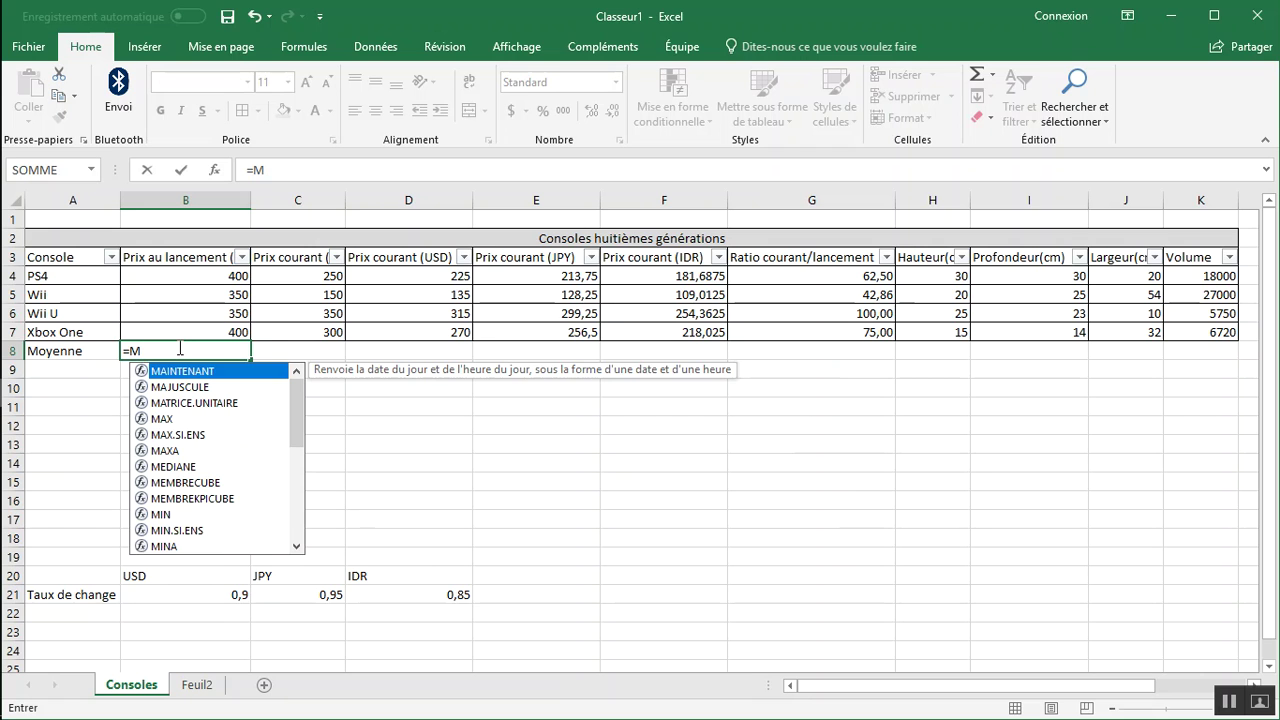
pyautogui.write('OY')
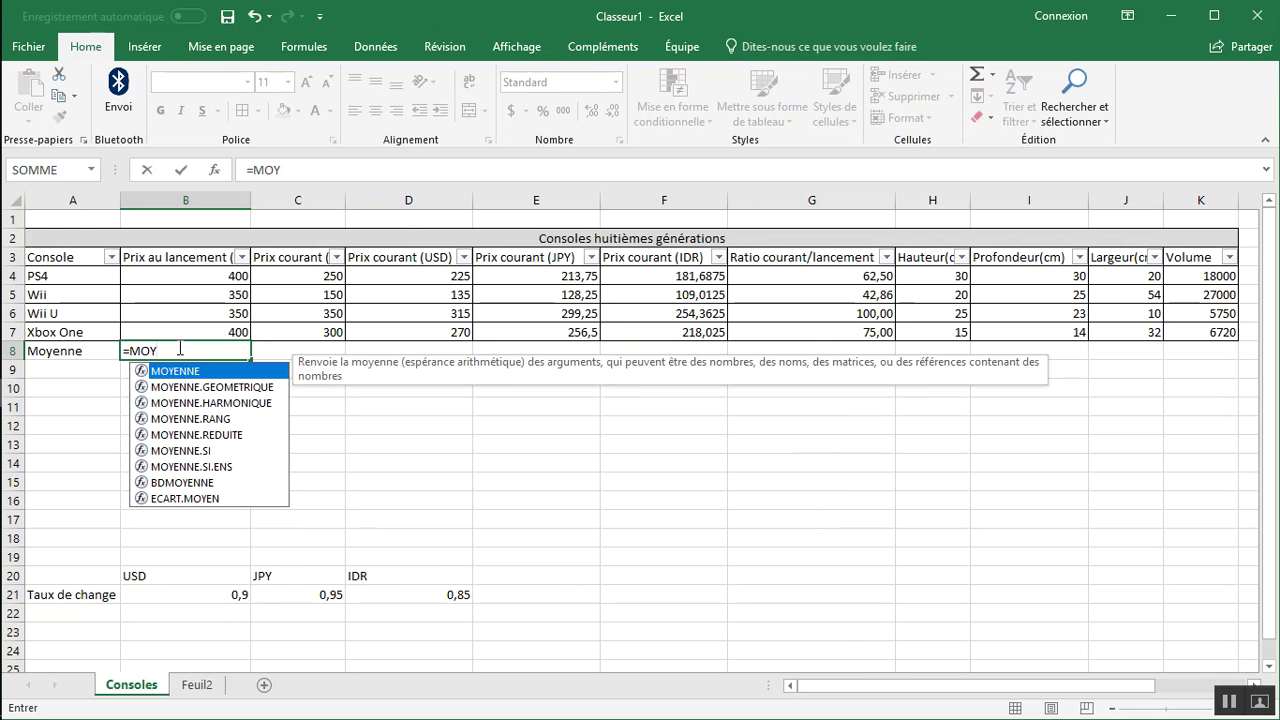
pyautogui.press('Tab')
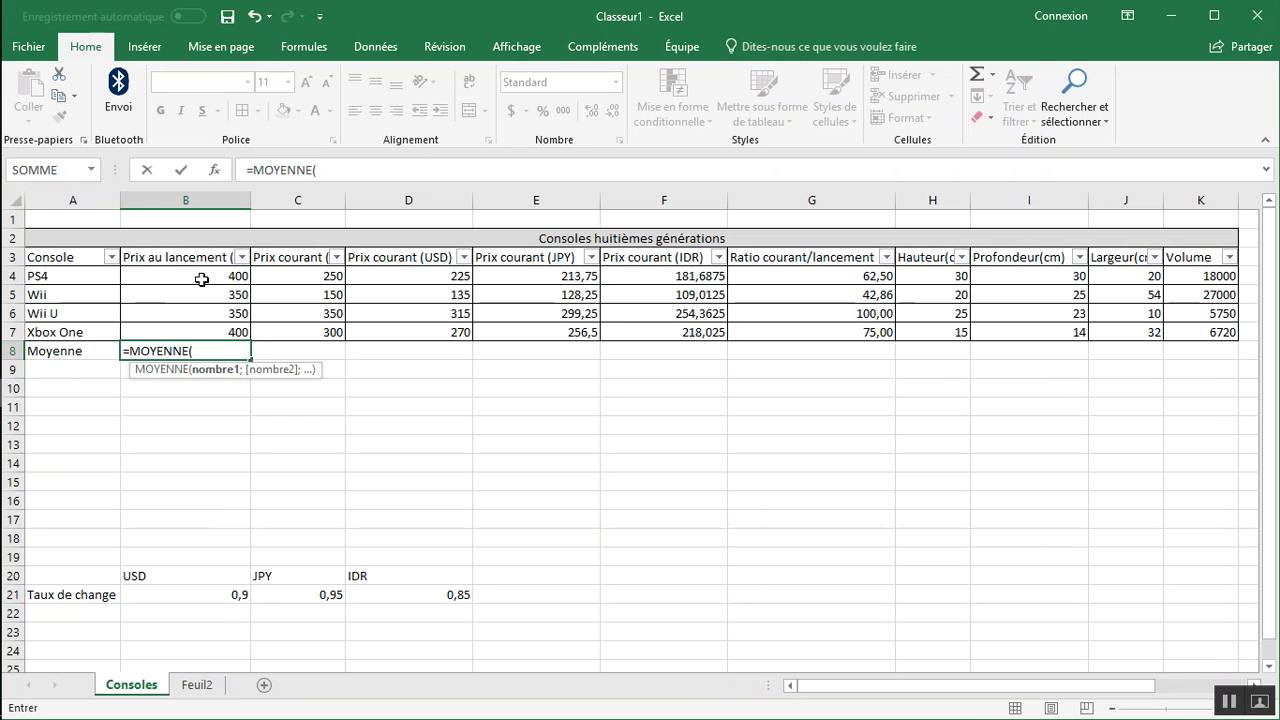
# Add B4 as the first argument of the MOYENNE formula, using a semicolon as the separator
pyautogui.click(201, 279)
pyautogui.write(',')
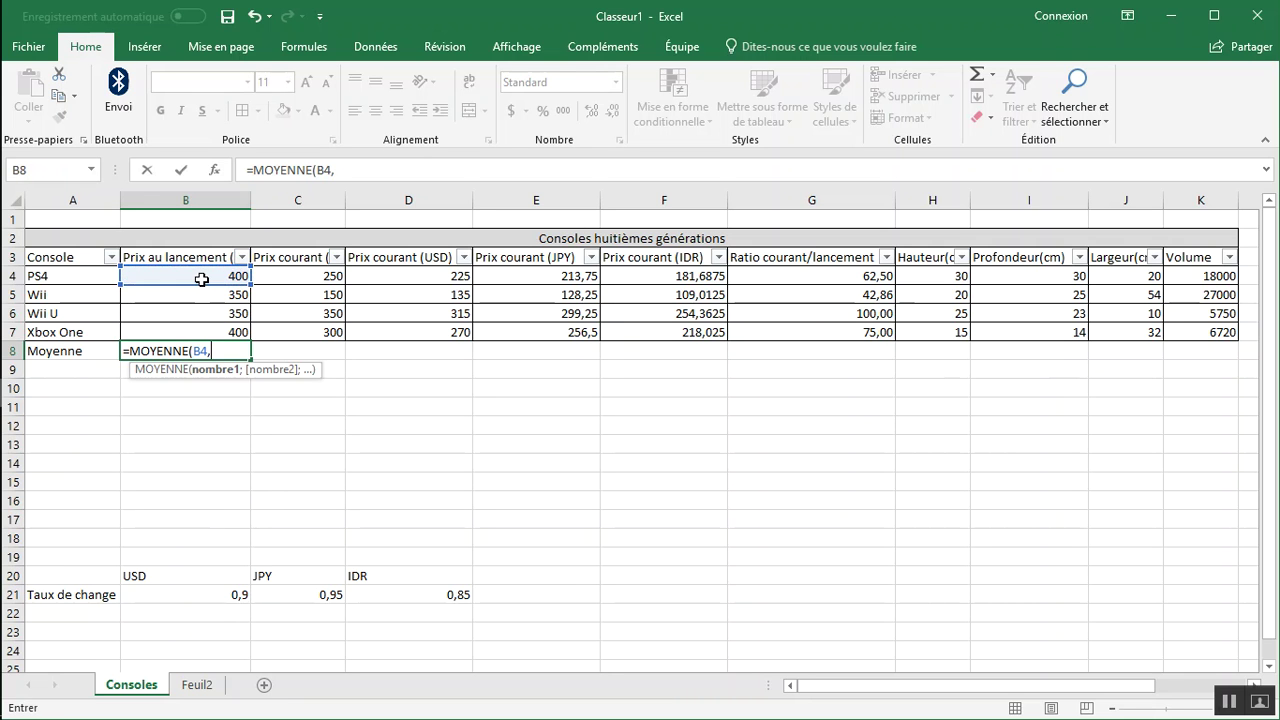
pyautogui.press('Return')
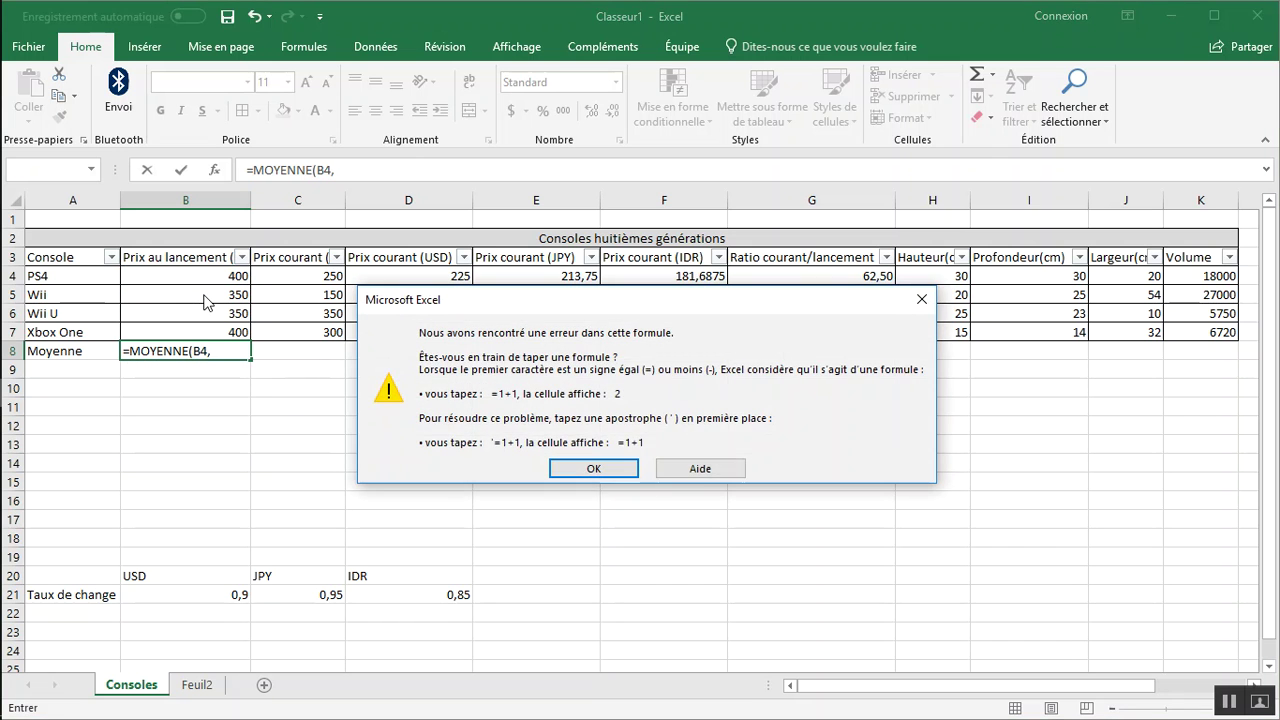
pyautogui.click(593, 468)
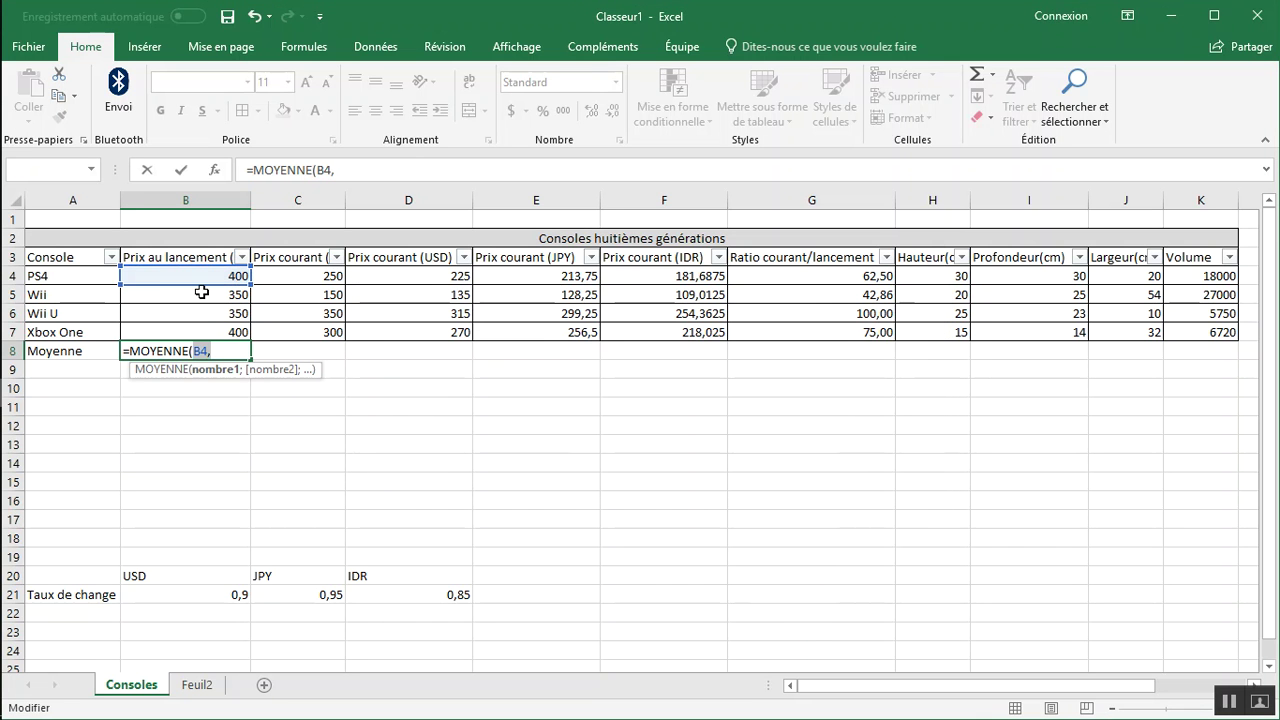
pyautogui.click(352, 169)
pyautogui.press('BackSpace')
pyautogui.write(';')
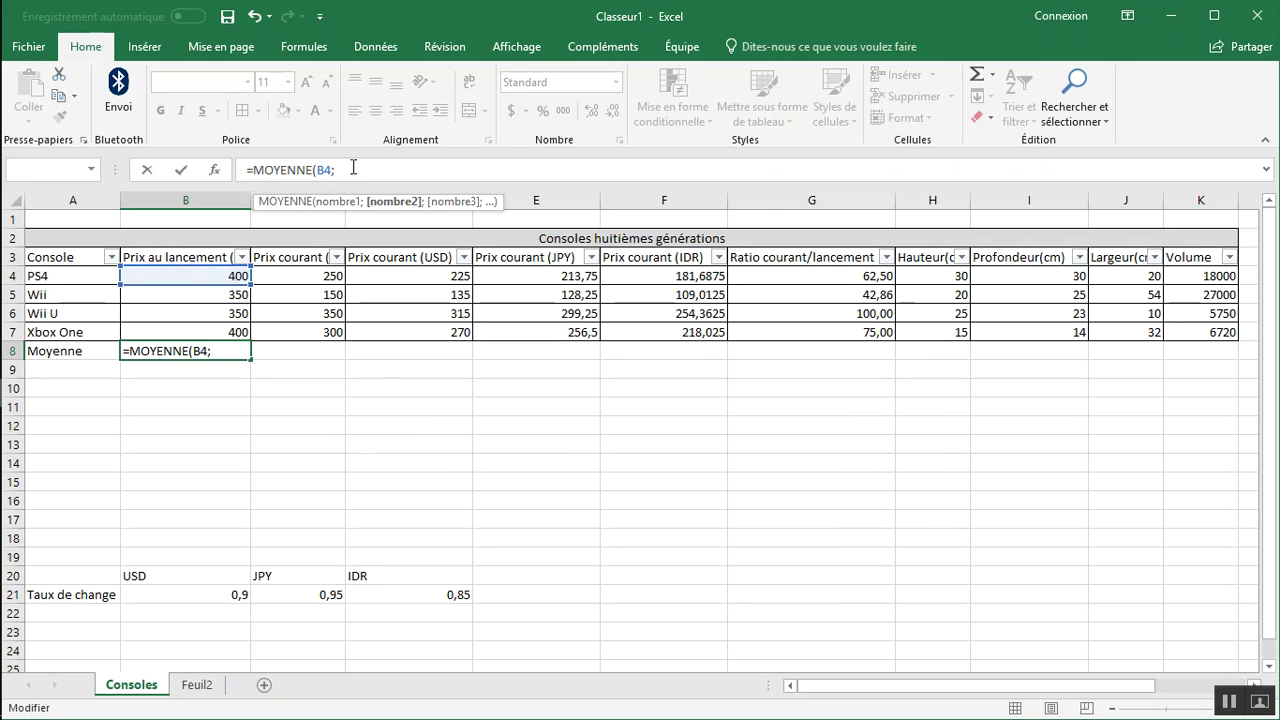
# Add B5, B6 and B7 as further arguments to complete the formula =MOYENNE(B4;B5;B6;B7)
pyautogui.click(189, 294)
pyautogui.write(';')
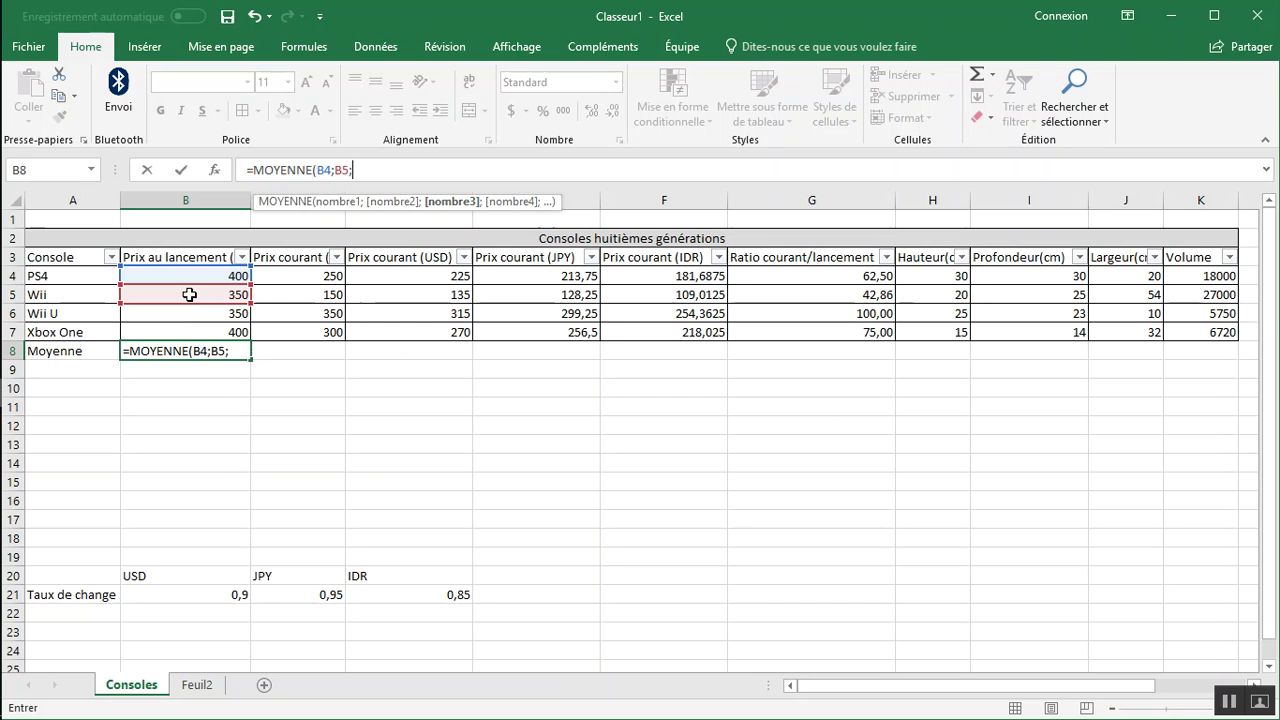
pyautogui.click(191, 313)
pyautogui.write(';')
pyautogui.click(191, 332)
pyautogui.write(')')
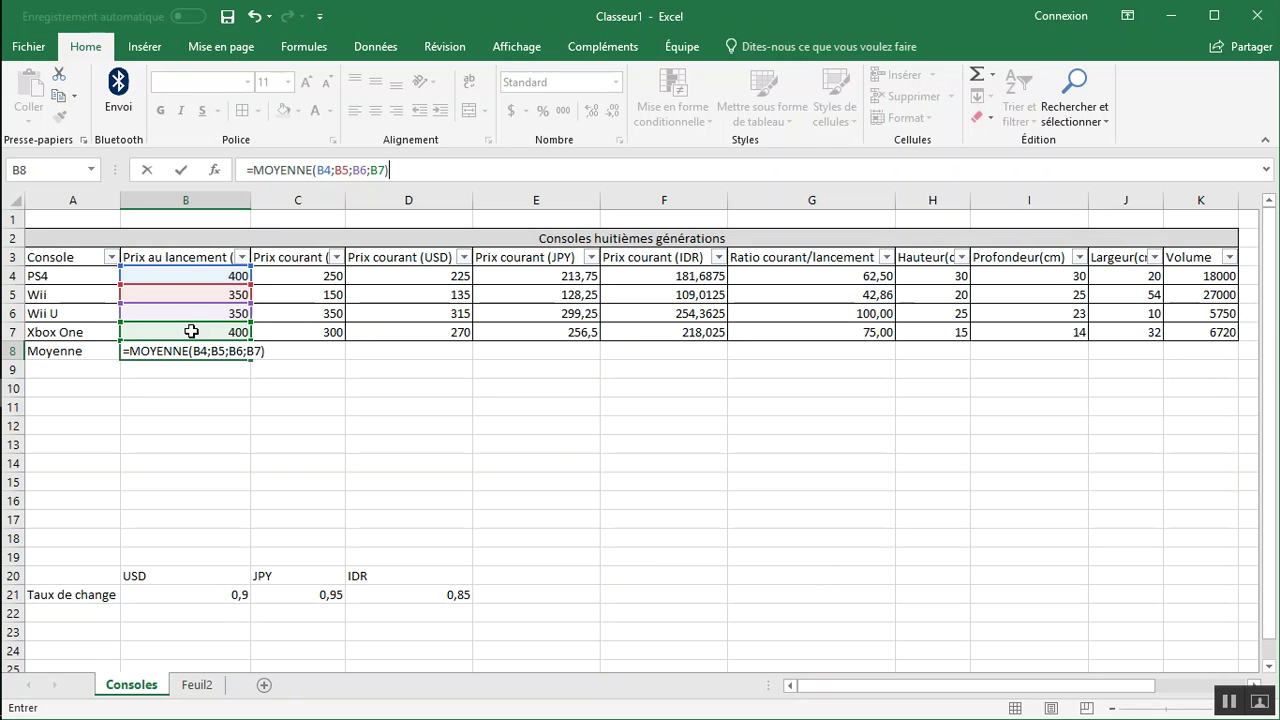
pyautogui.press('Return')
pyautogui.press('Up')
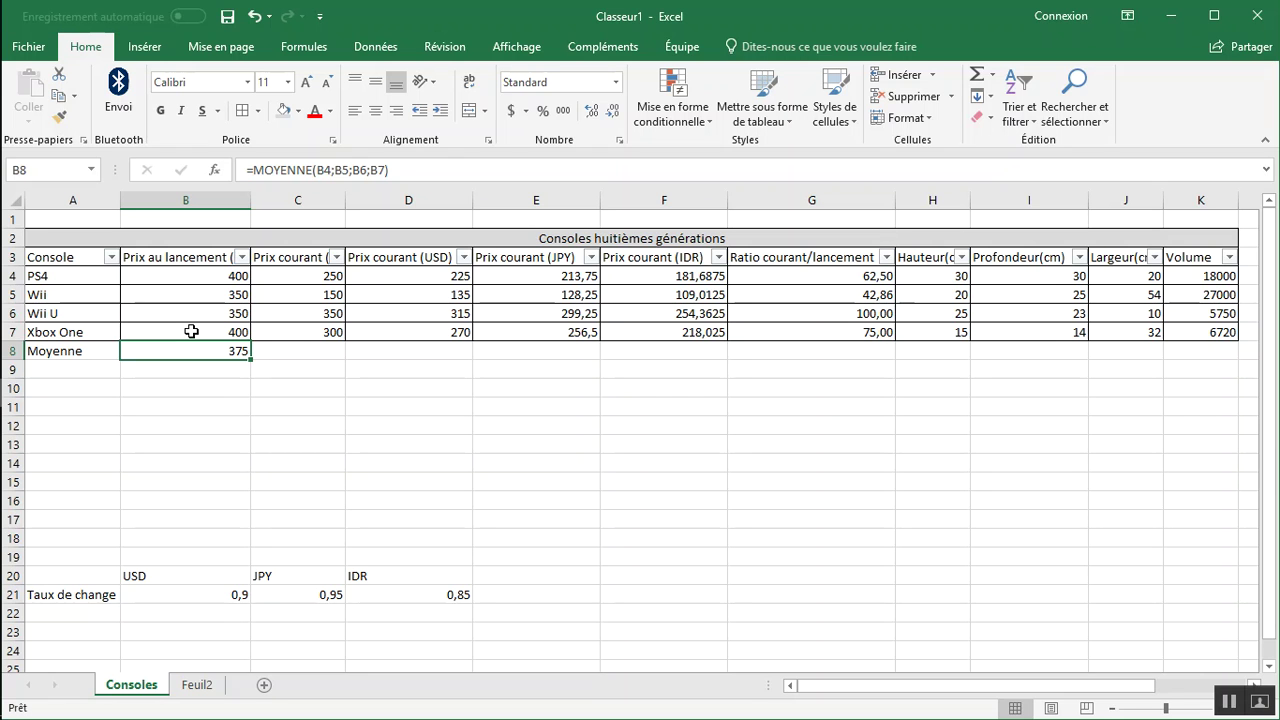
# Insert an empty row above the Xbox One row of the console table
pyautogui.click(191, 331)
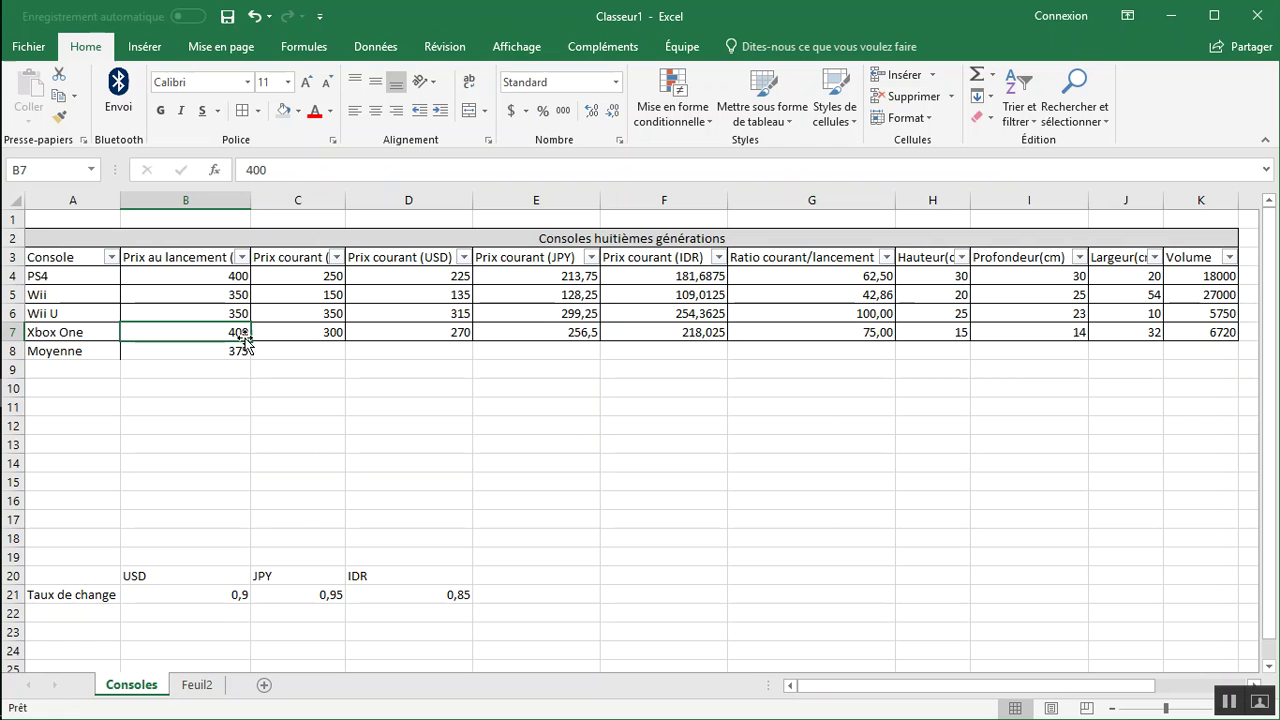
pyautogui.click(15, 332)
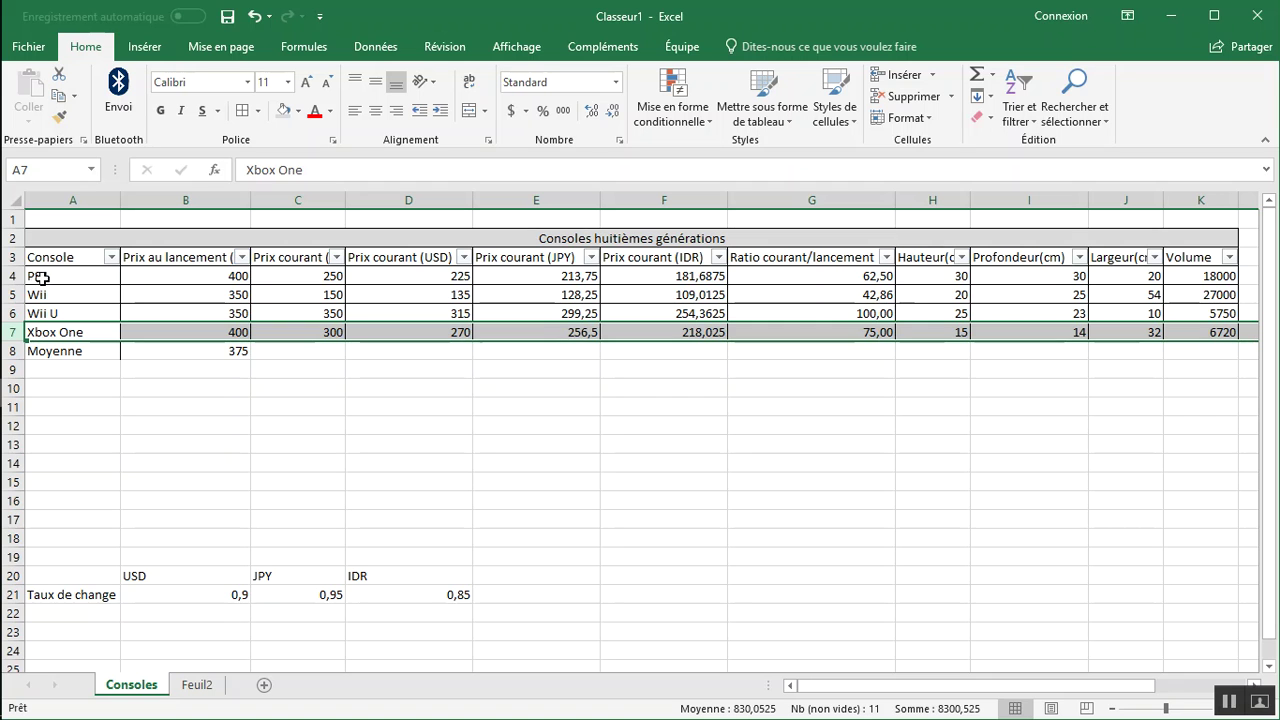
pyautogui.rightClick(17, 334)
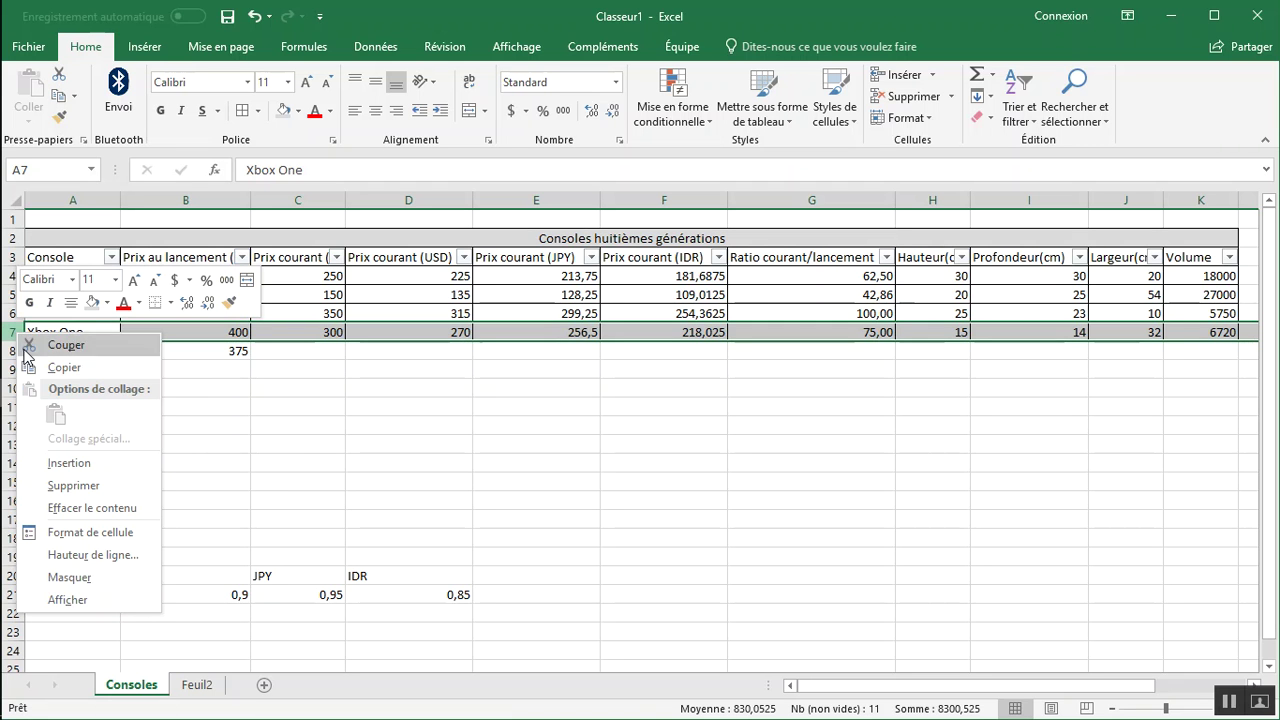
pyautogui.click(66, 462)
# Enter a launch price of 500 in cell B7 of the new row and check the average formula in B9
pyautogui.click(90, 332)
pyautogui.click(155, 332)
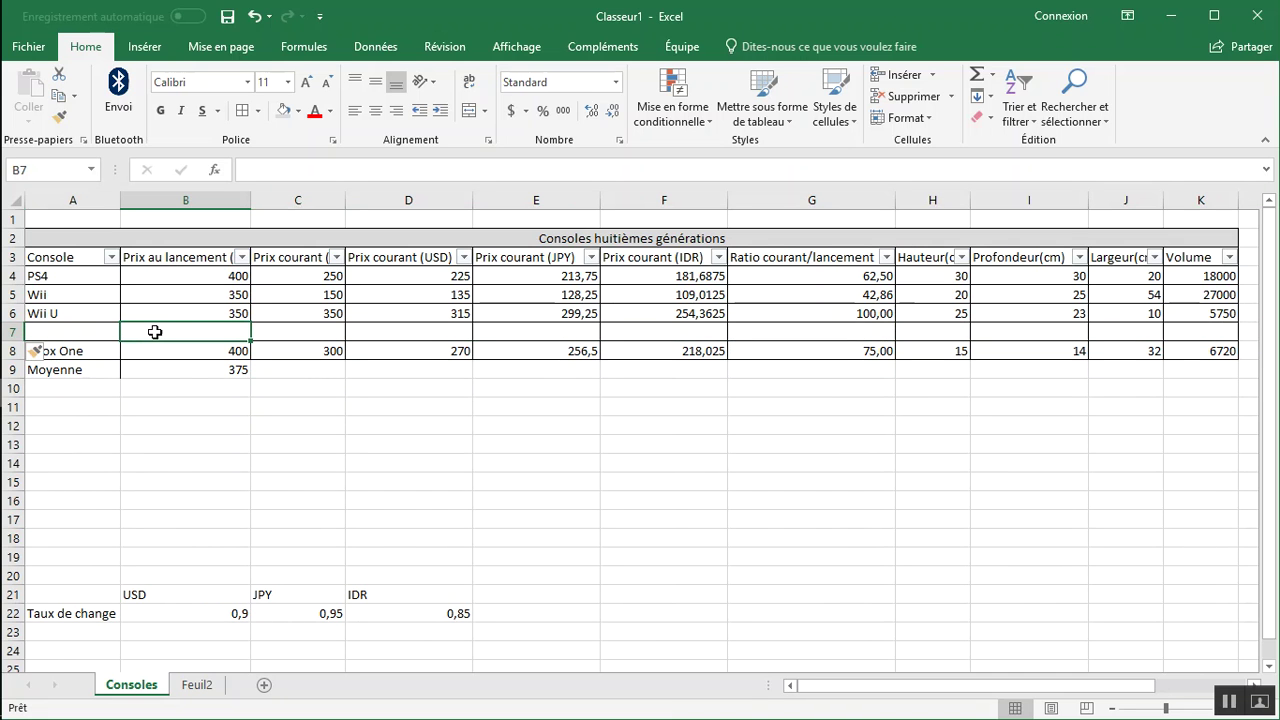
pyautogui.write('500')
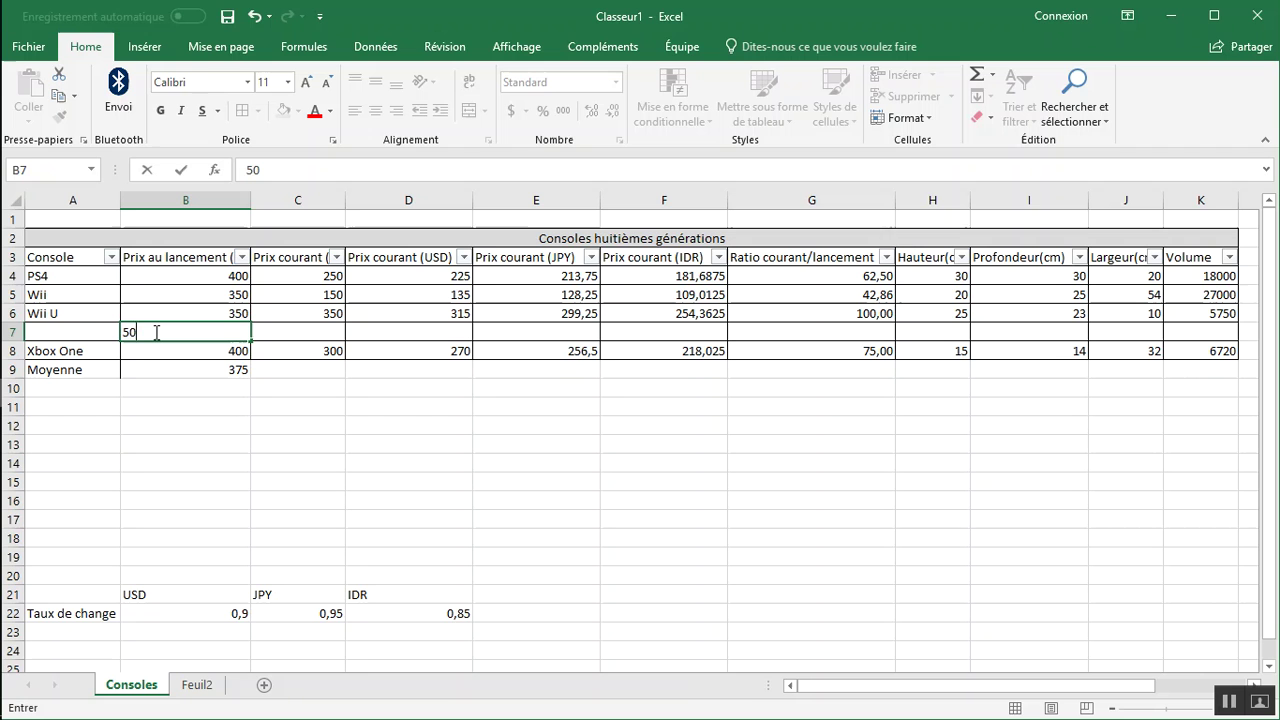
pyautogui.press('Return')
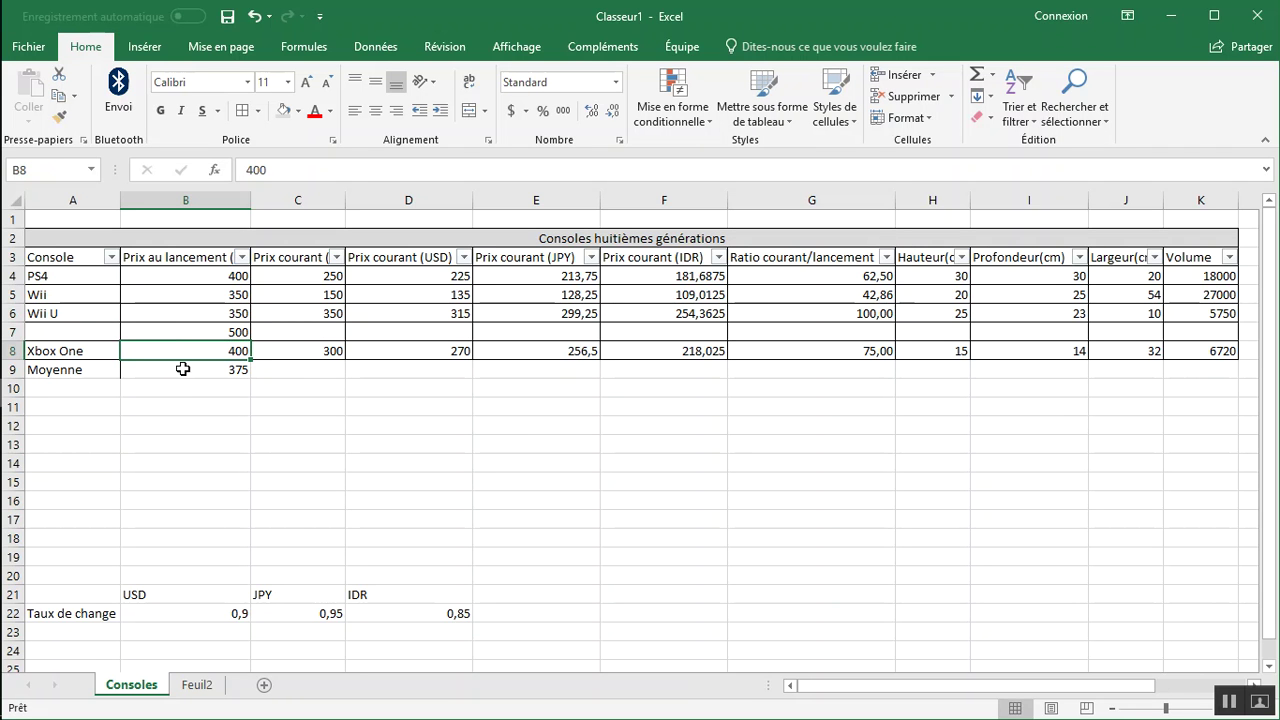
pyautogui.click(181, 371)
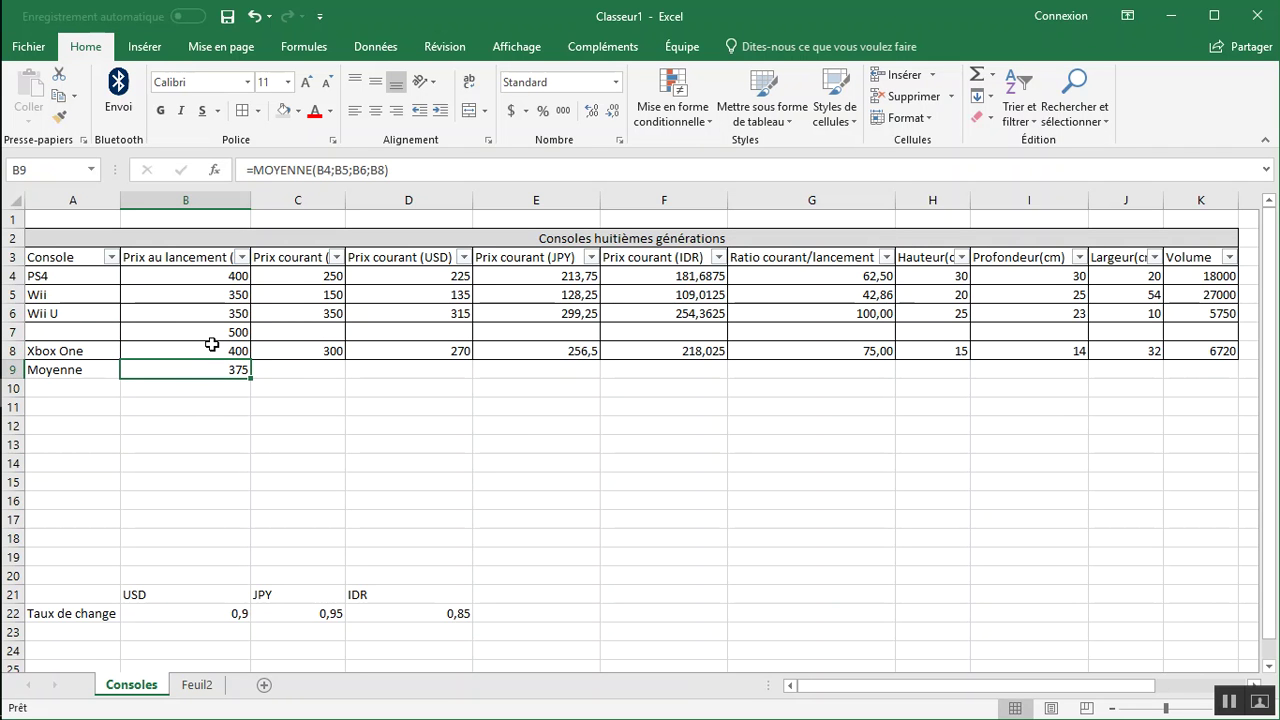
# Delete the extra row 7 that sits between the Wii U and Xbox One rows
pyautogui.press('Up')
pyautogui.press('Up')
pyautogui.hotkey('shift', 'space')
pyautogui.hotkey('ctrl', '-')
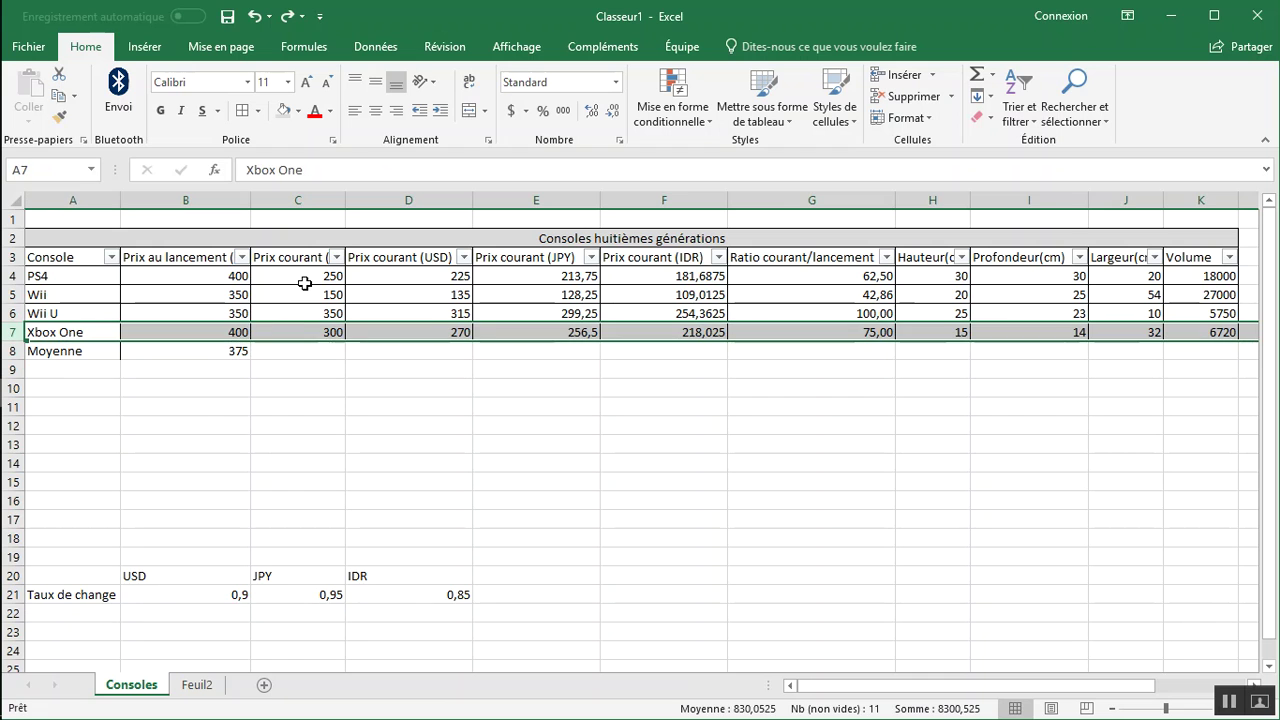
# Clear the function name and the individually listed cell arguments from the average formula in B8, keeping the equals sign
pyautogui.click(211, 350)
pyautogui.press('F2')
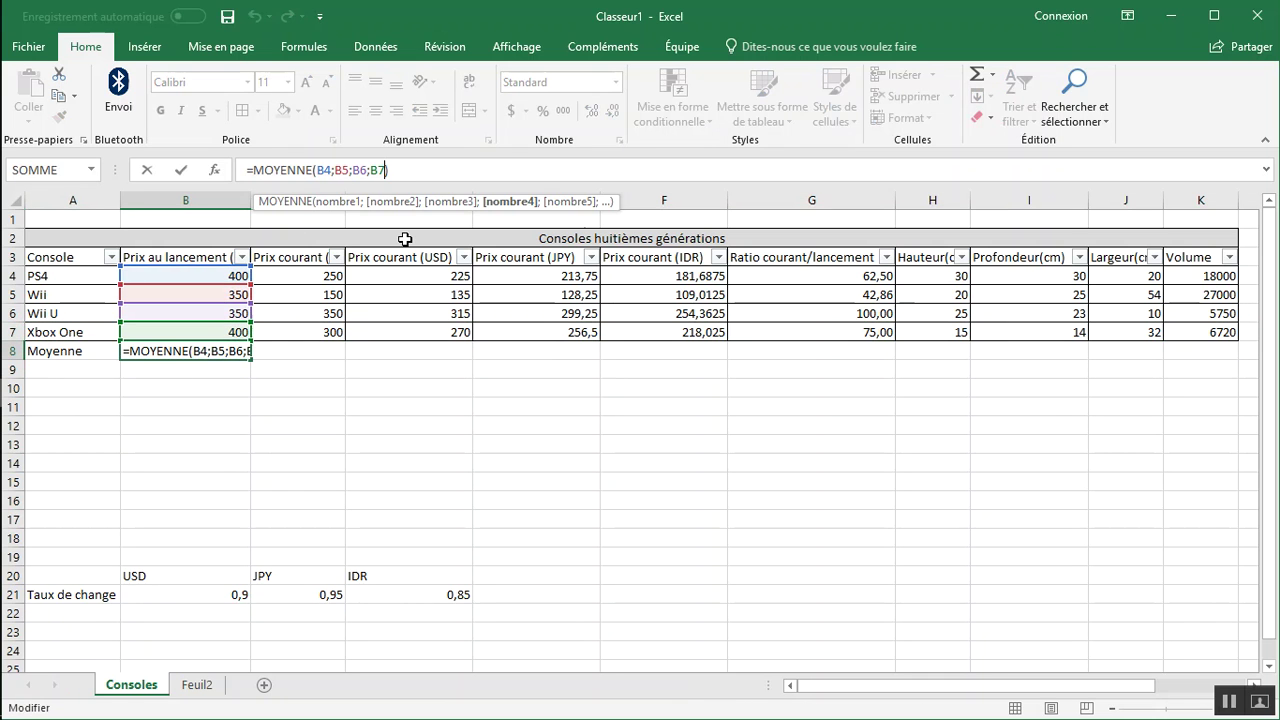
pyautogui.press('BackSpace')
pyautogui.press('BackSpace')
pyautogui.press('BackSpace')
pyautogui.press('BackSpace')
pyautogui.press('BackSpace')
pyautogui.press('BackSpace')
pyautogui.press('BackSpace')
pyautogui.press('BackSpace')
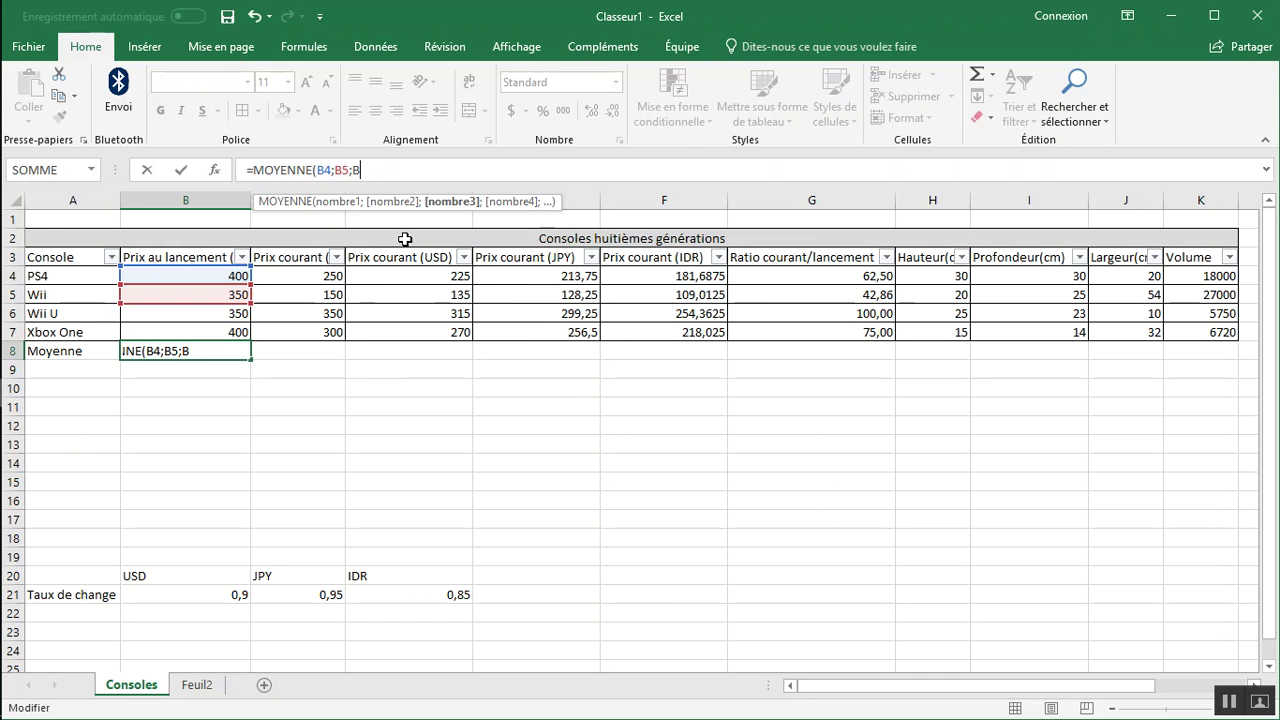
pyautogui.press('BackSpace')
pyautogui.press('BackSpace')
pyautogui.press('BackSpace')
pyautogui.press('BackSpace')
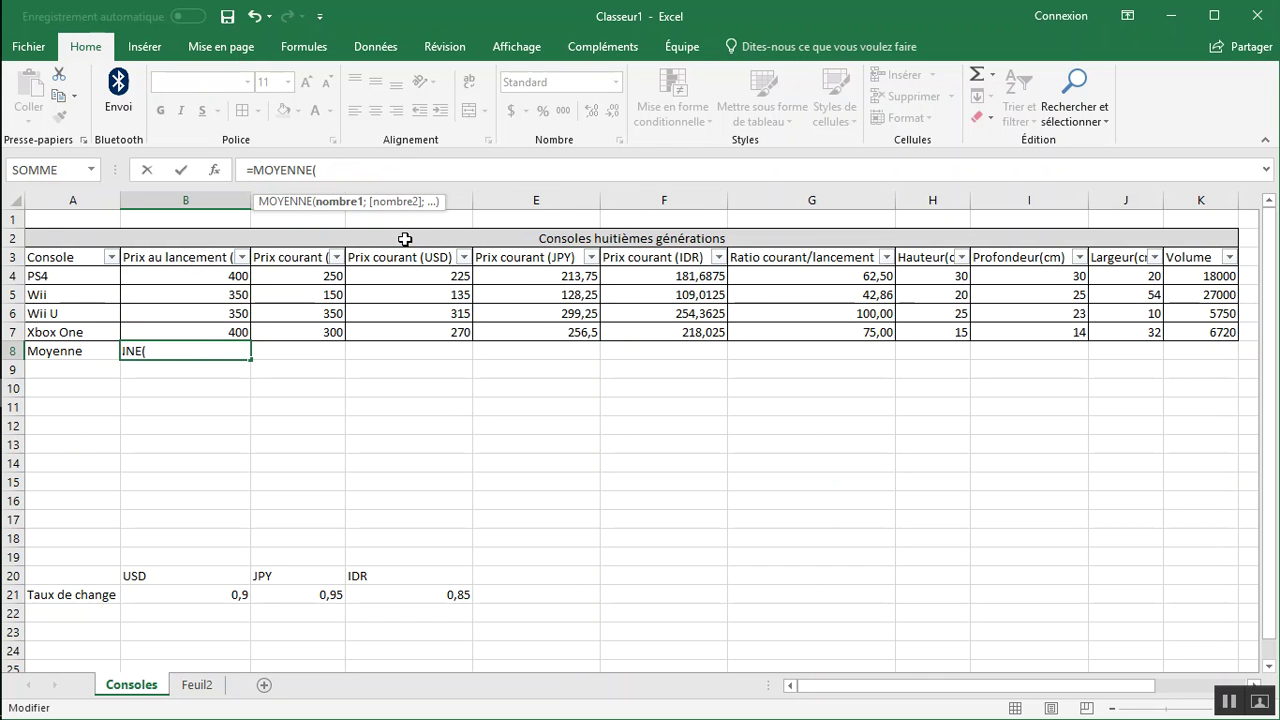
pyautogui.press('BackSpace')
pyautogui.press('BackSpace')
pyautogui.press('BackSpace')
pyautogui.press('BackSpace')
pyautogui.press('BackSpace')
pyautogui.press('BackSpace')
pyautogui.press('BackSpace')
pyautogui.press('BackSpace')
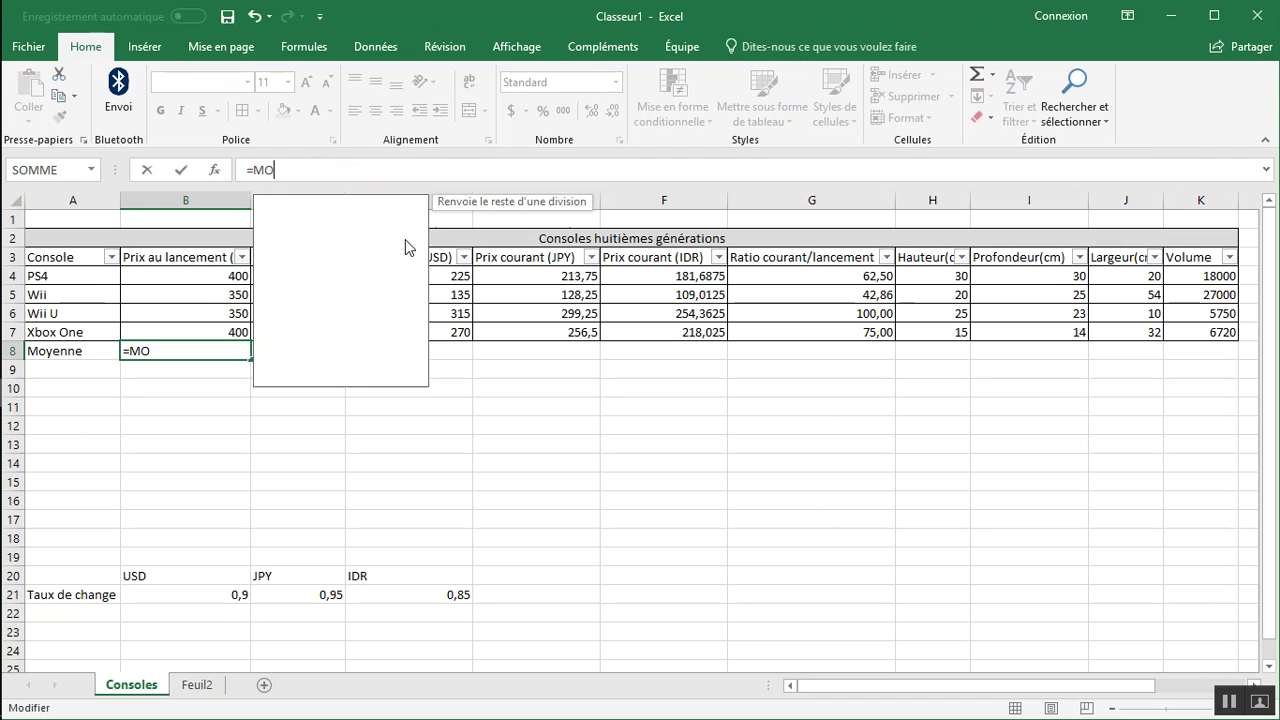
# Complete the formula in B8 as =MOYENNE(B4:B7), using a cell range as its argument
pyautogui.write('Moy')
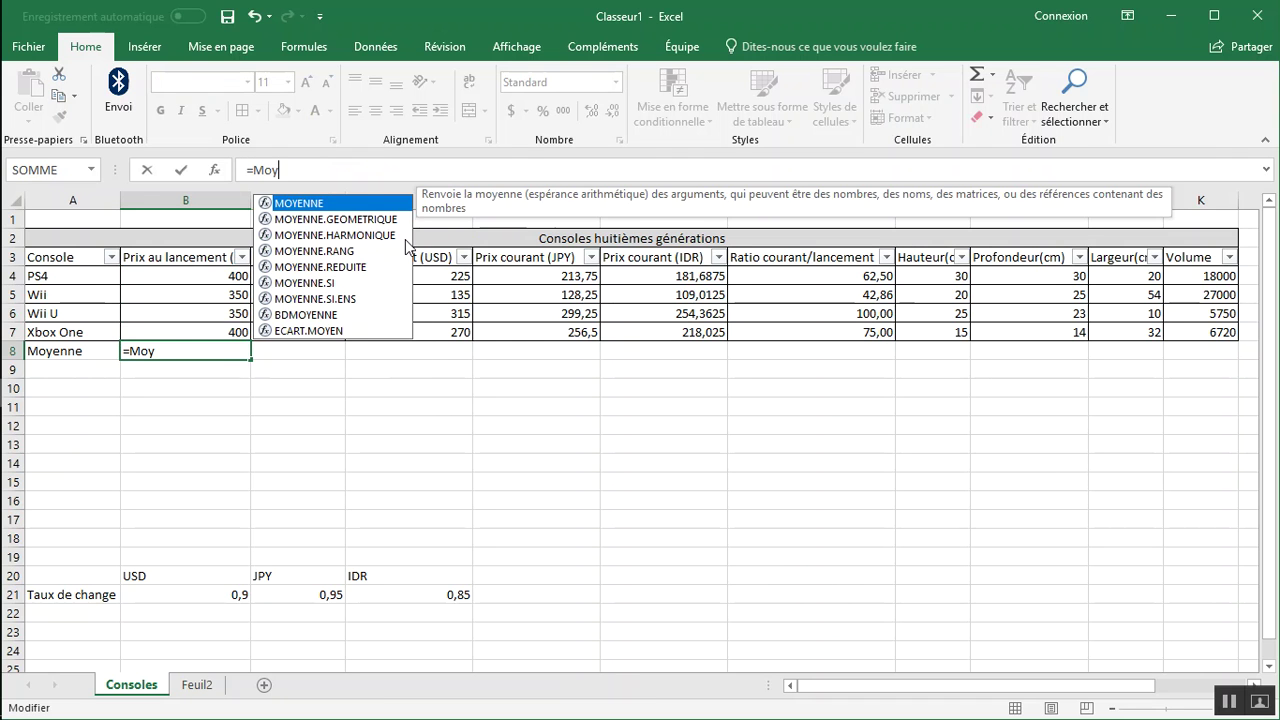
pyautogui.press('Tab')
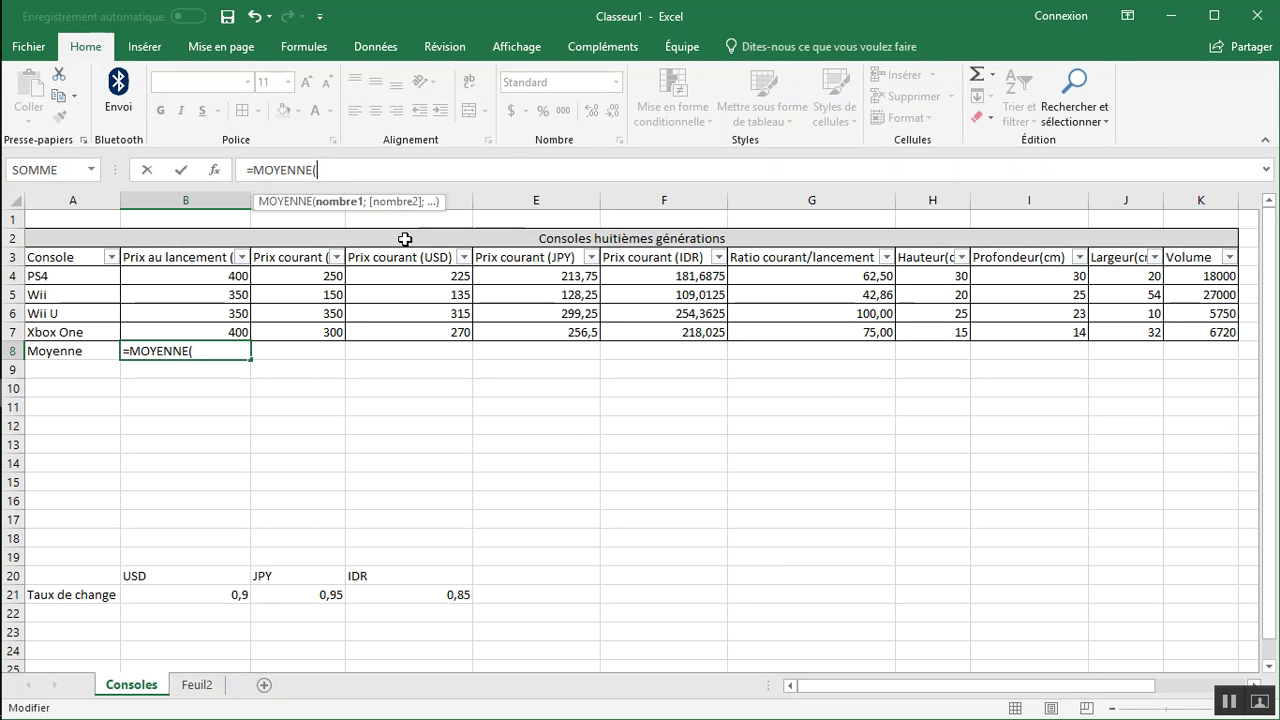
pyautogui.click(192, 276)
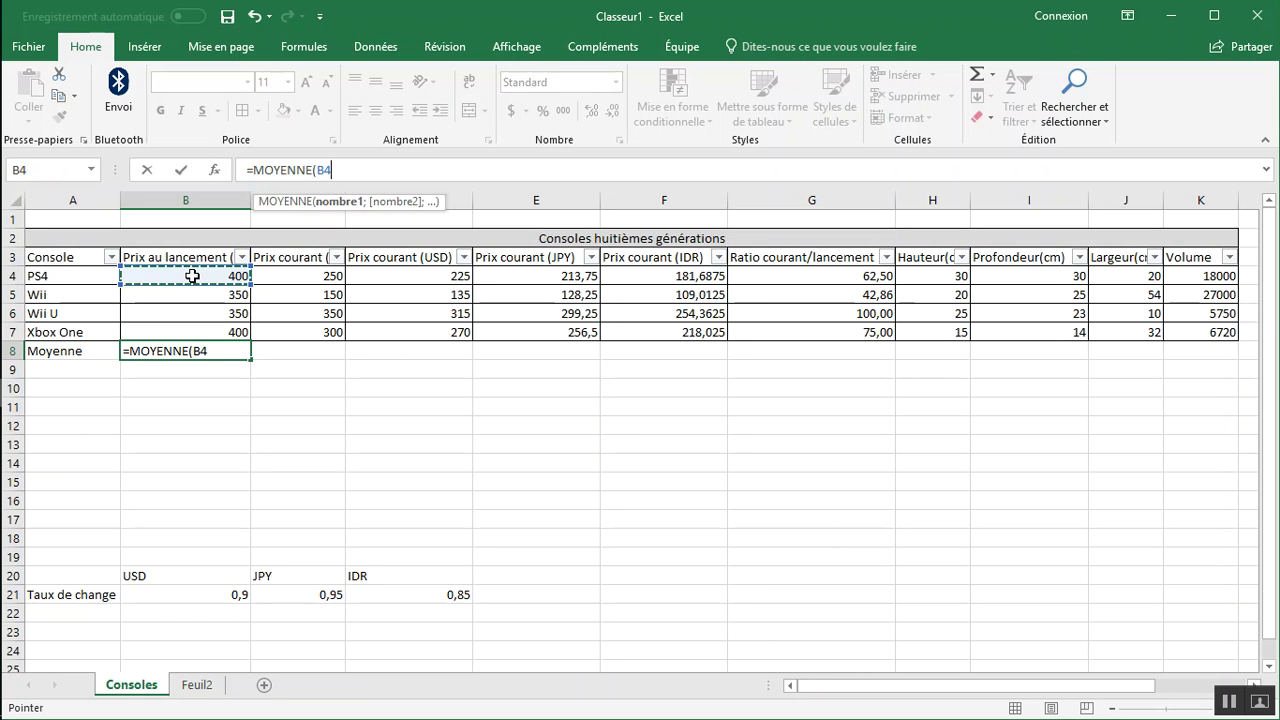
pyautogui.moveTo(246, 286); pyautogui.dragTo(242, 338)
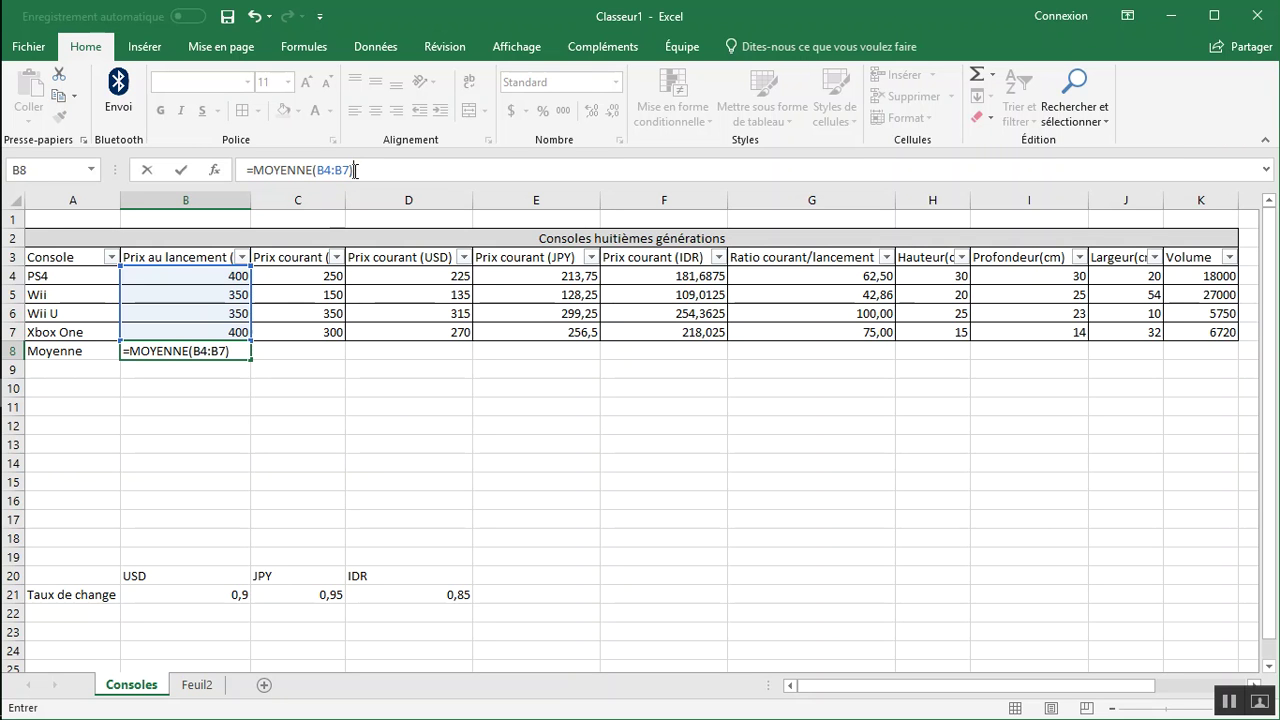
pyautogui.hotkey('ctrl', 'Return')
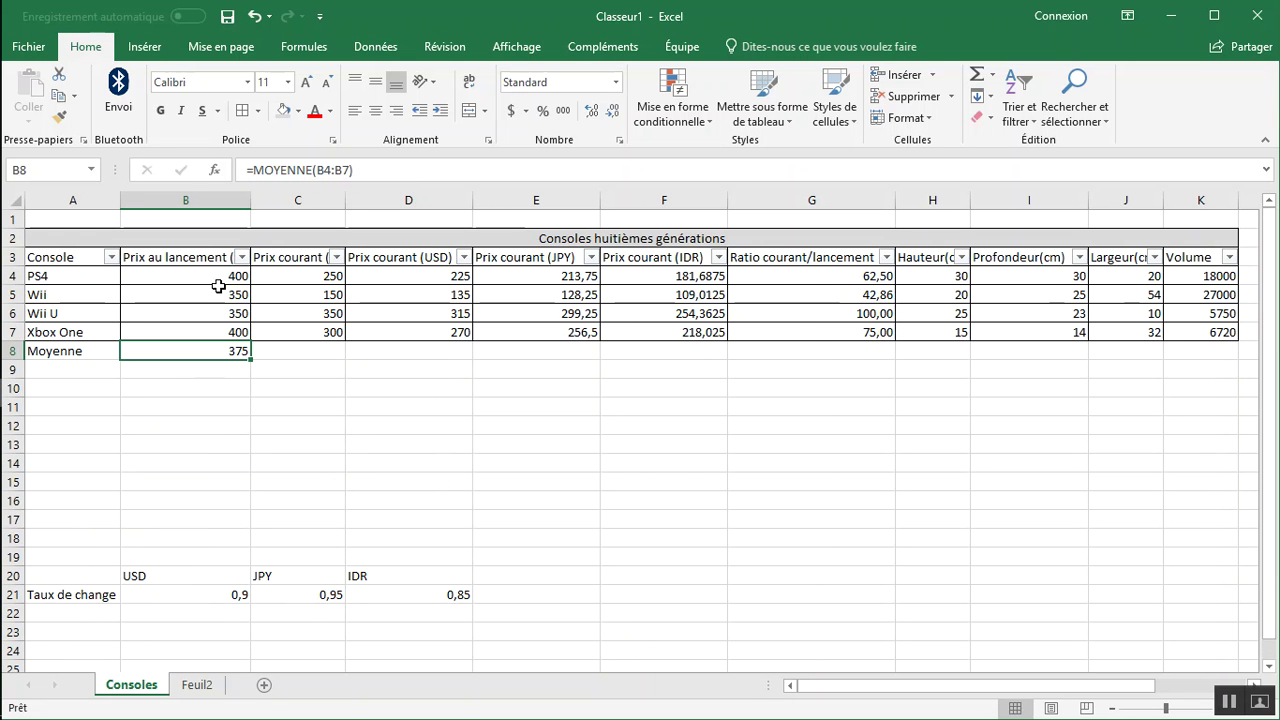
# Insert an empty row above the Xbox One row and check the average formula in B9
pyautogui.click(14, 332)
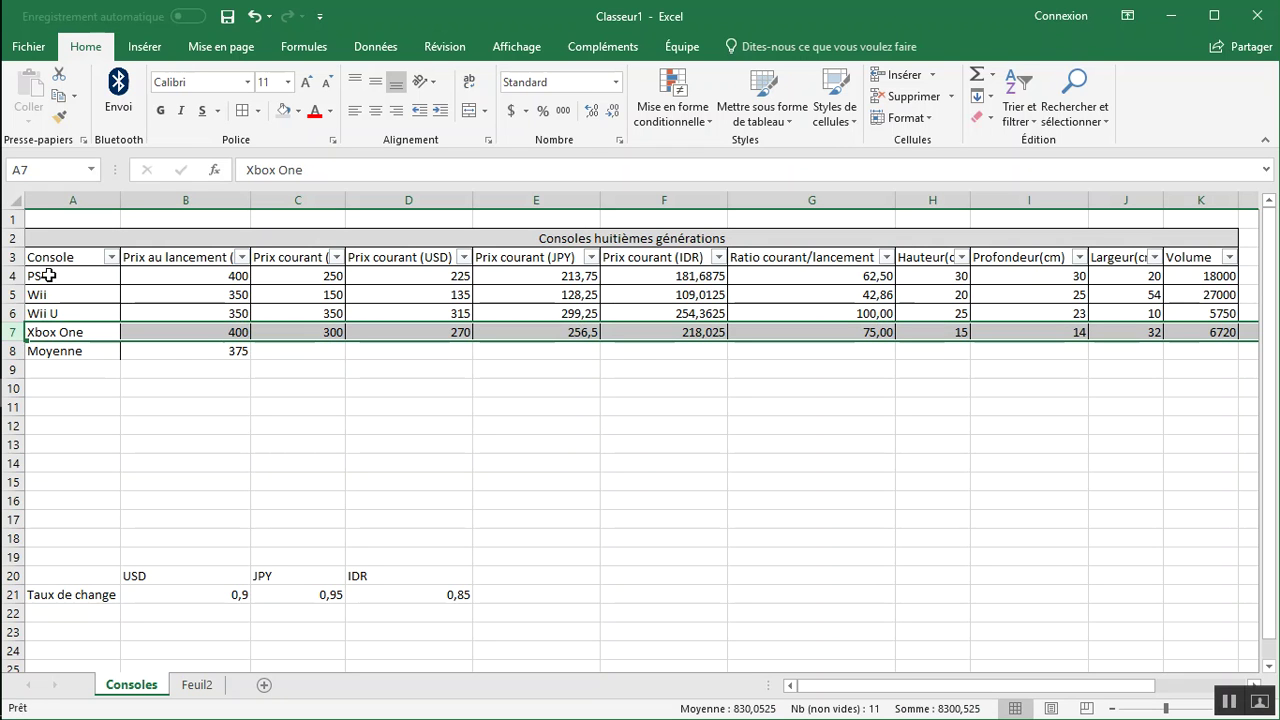
pyautogui.click(224, 350)
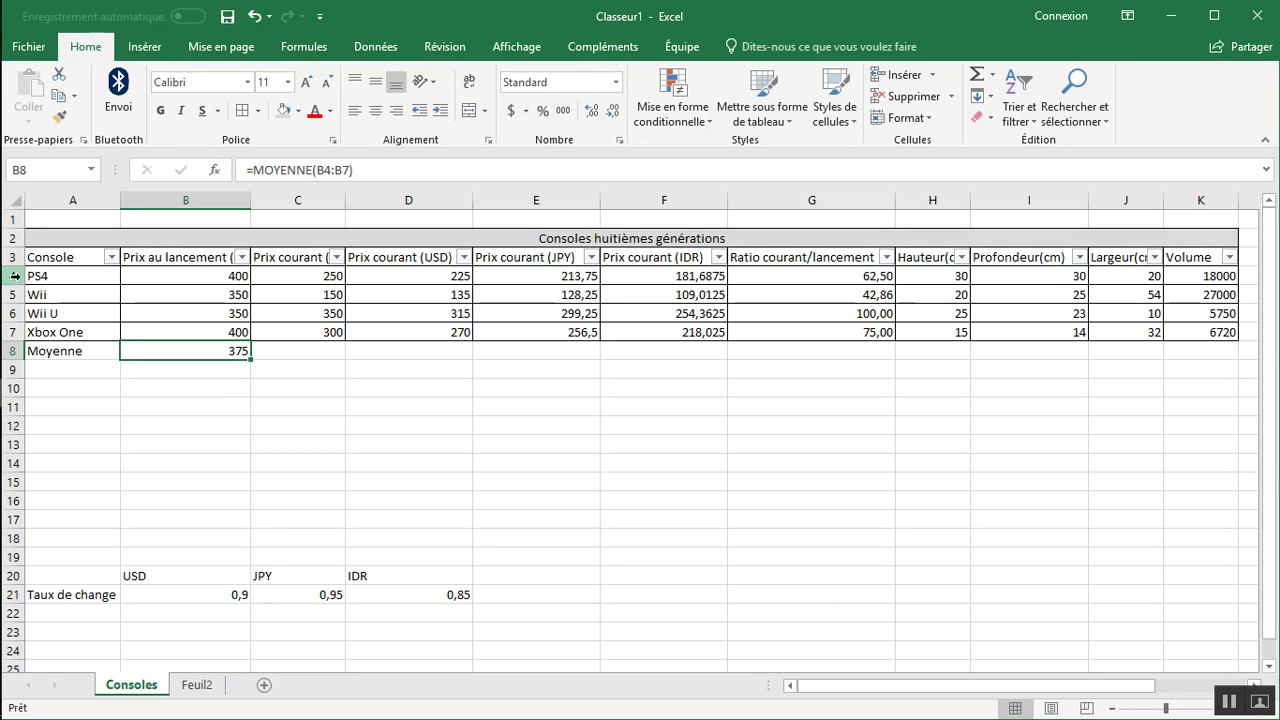
pyautogui.click(15, 331)
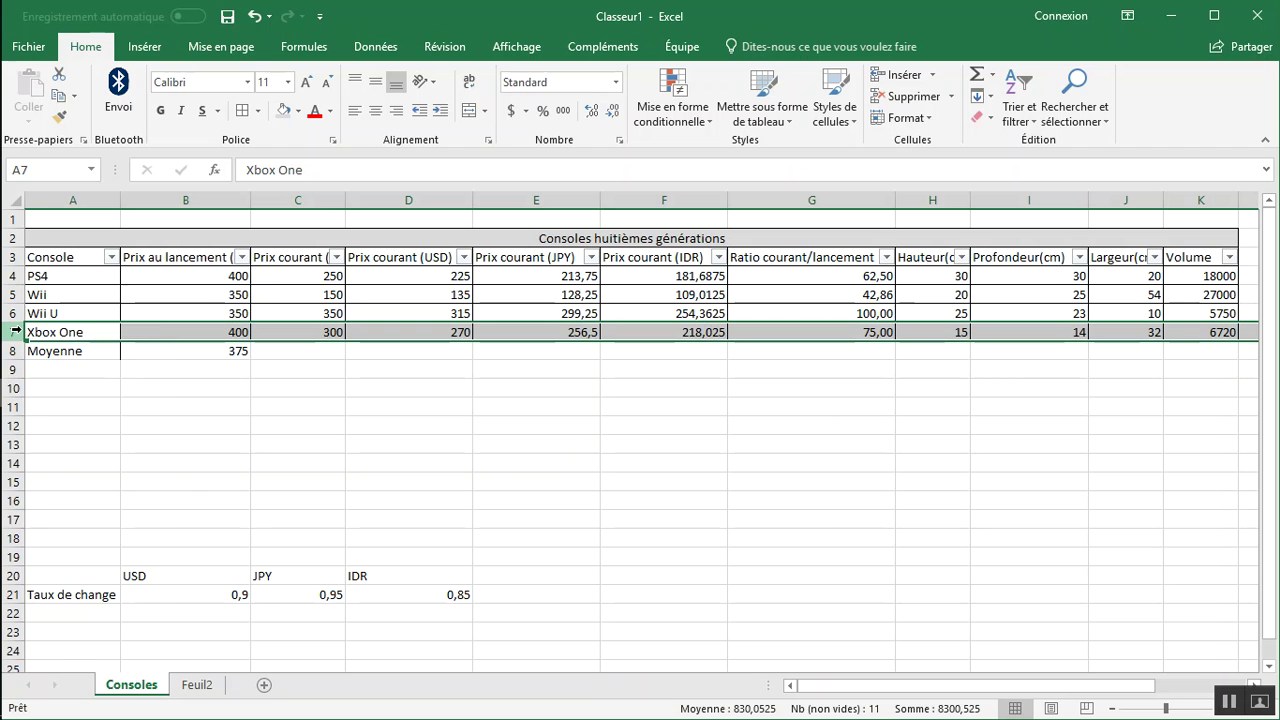
pyautogui.rightClick(15, 331)
pyautogui.click(94, 458)
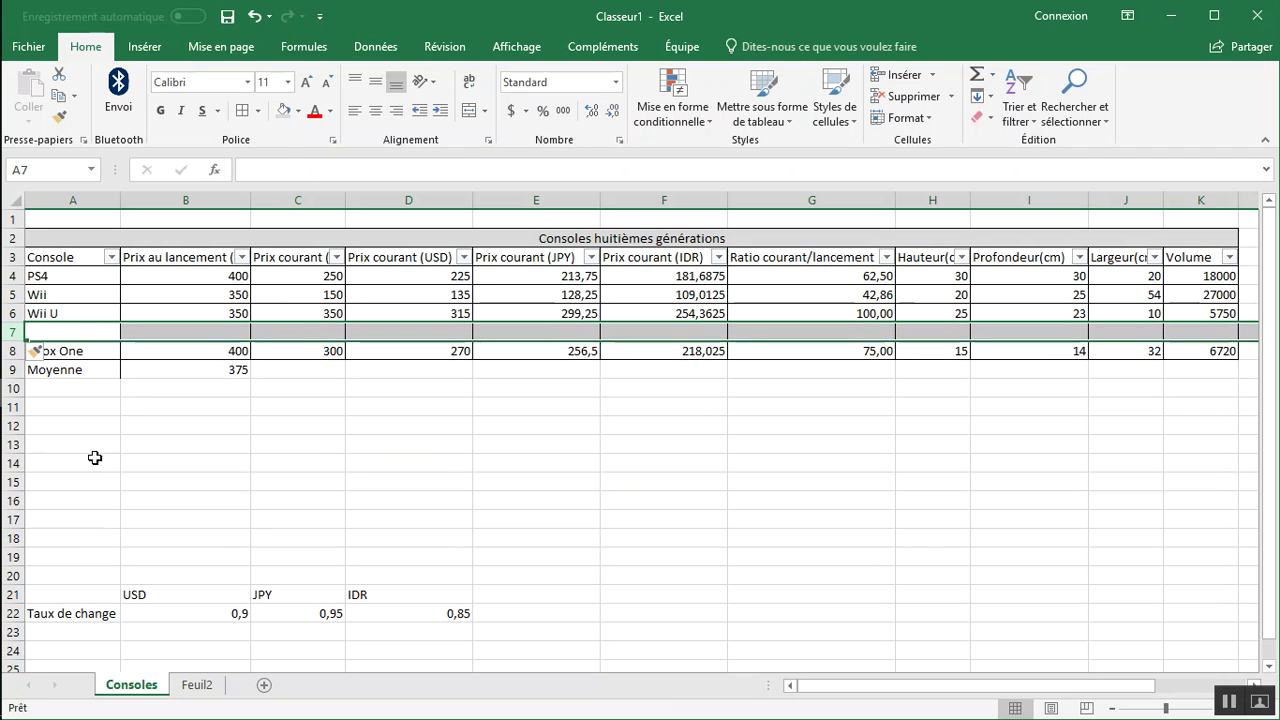
pyautogui.click(218, 372)
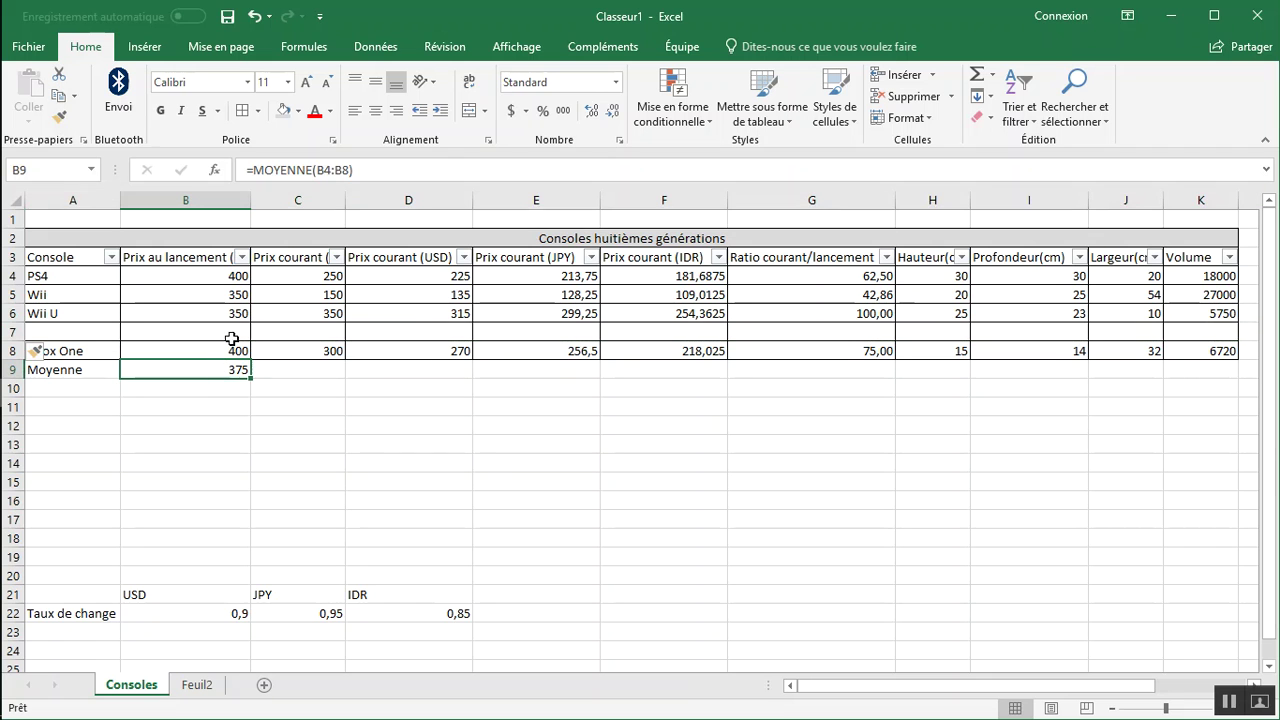
# Enter a launch price of 500 in cell B7 of the empty row
pyautogui.click(224, 333)
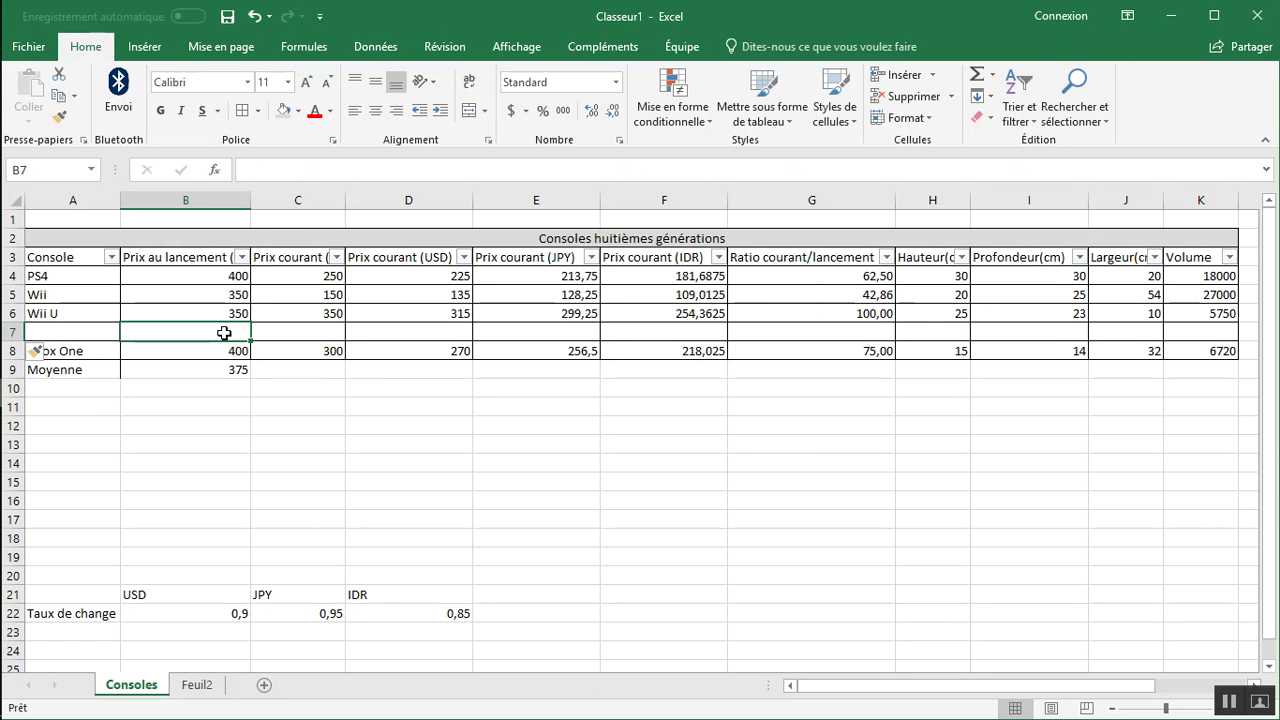
pyautogui.write('500')
pyautogui.press('Return')
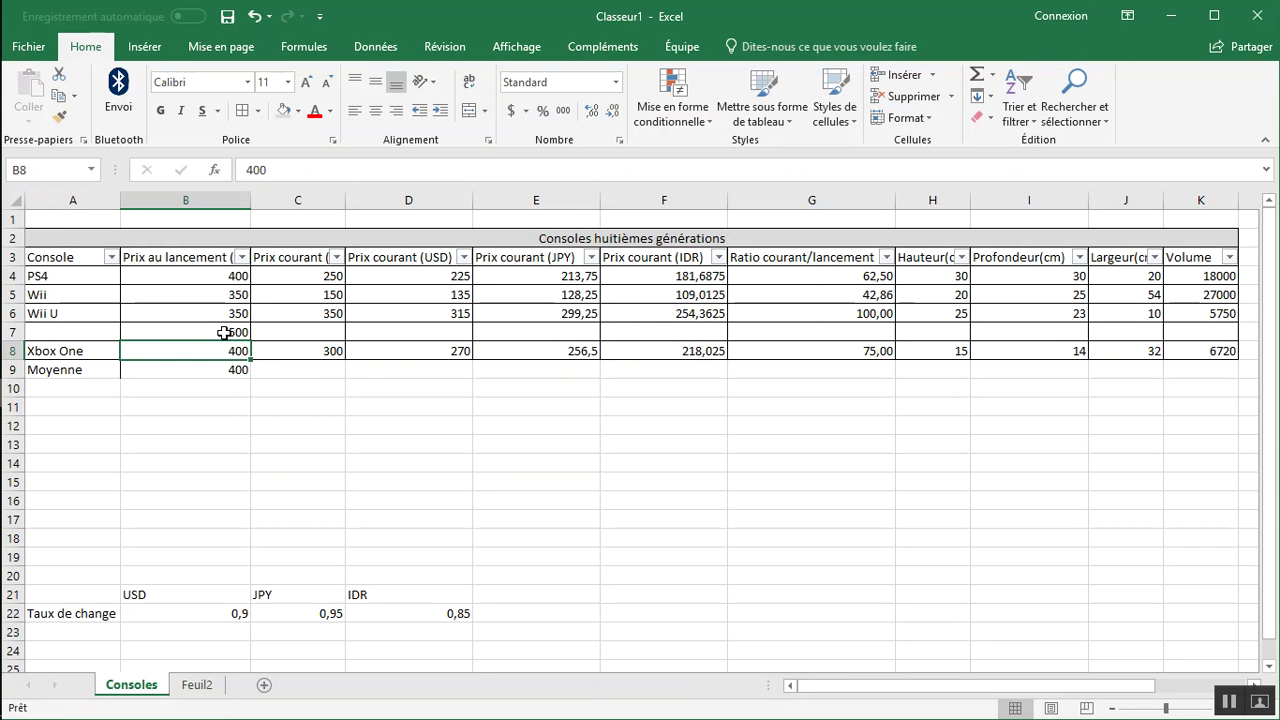
# Name the console in A7 PS4 Pro
pyautogui.click(91, 333)
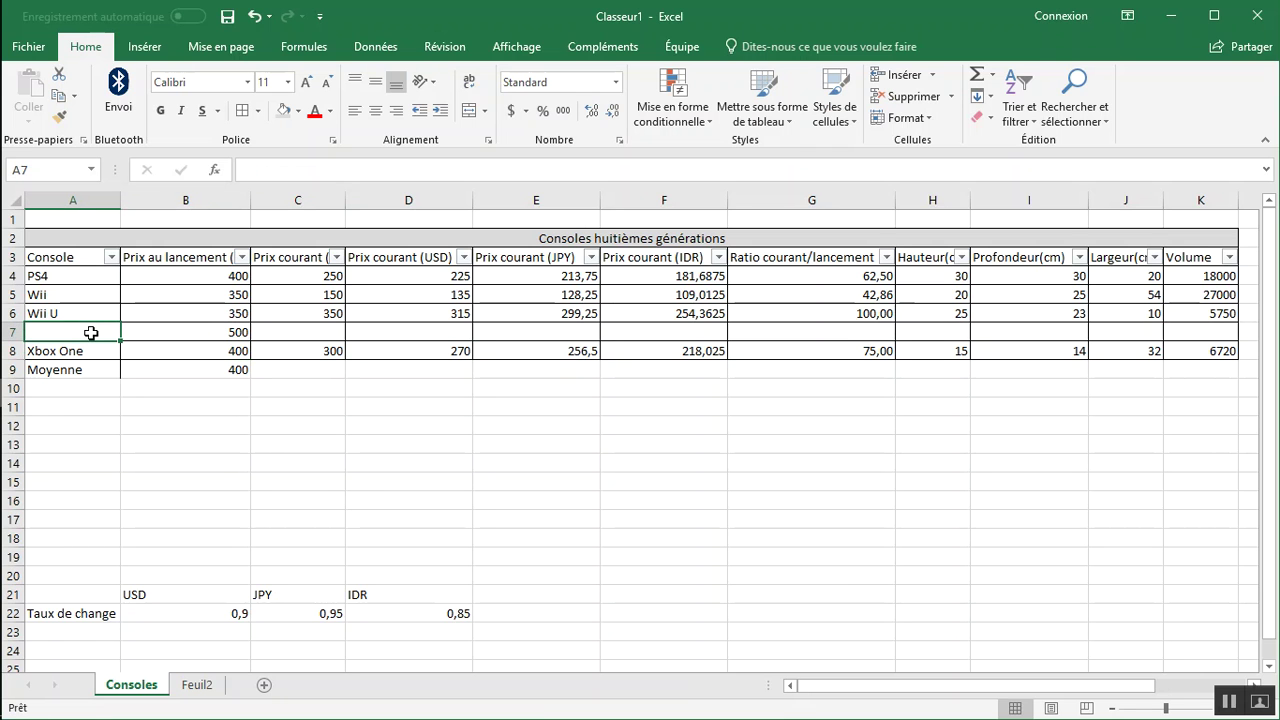
pyautogui.write('X')
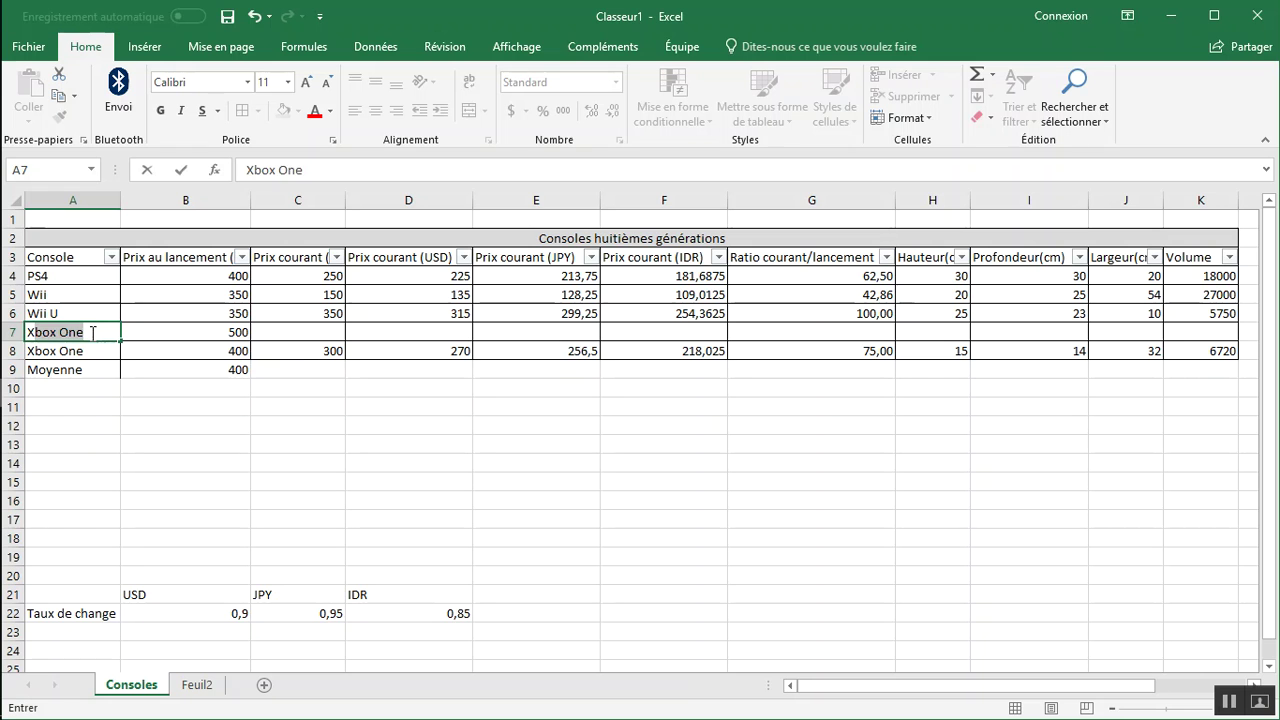
pyautogui.press('BackSpace')
pyautogui.press('BackSpace')
pyautogui.write('PS4')
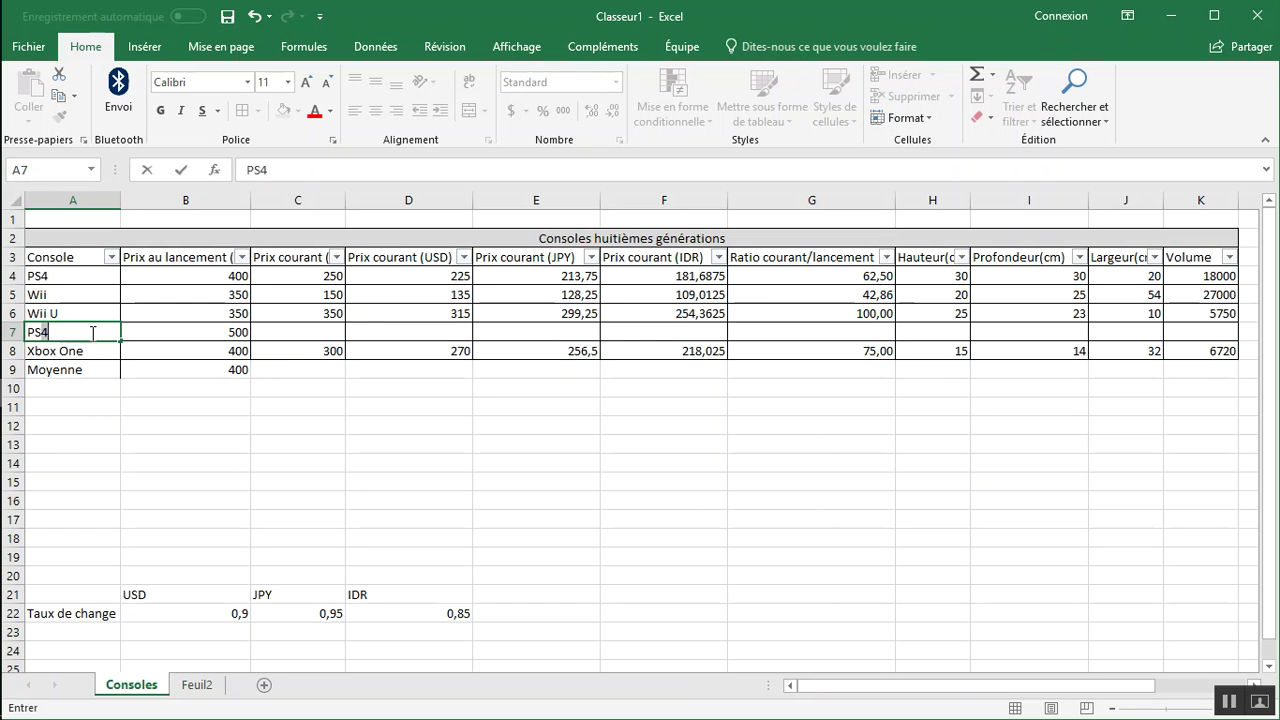
pyautogui.write(' Pro')
# Enter a current price of 500 for the PS4 Pro in cell C7
pyautogui.click(298, 330)
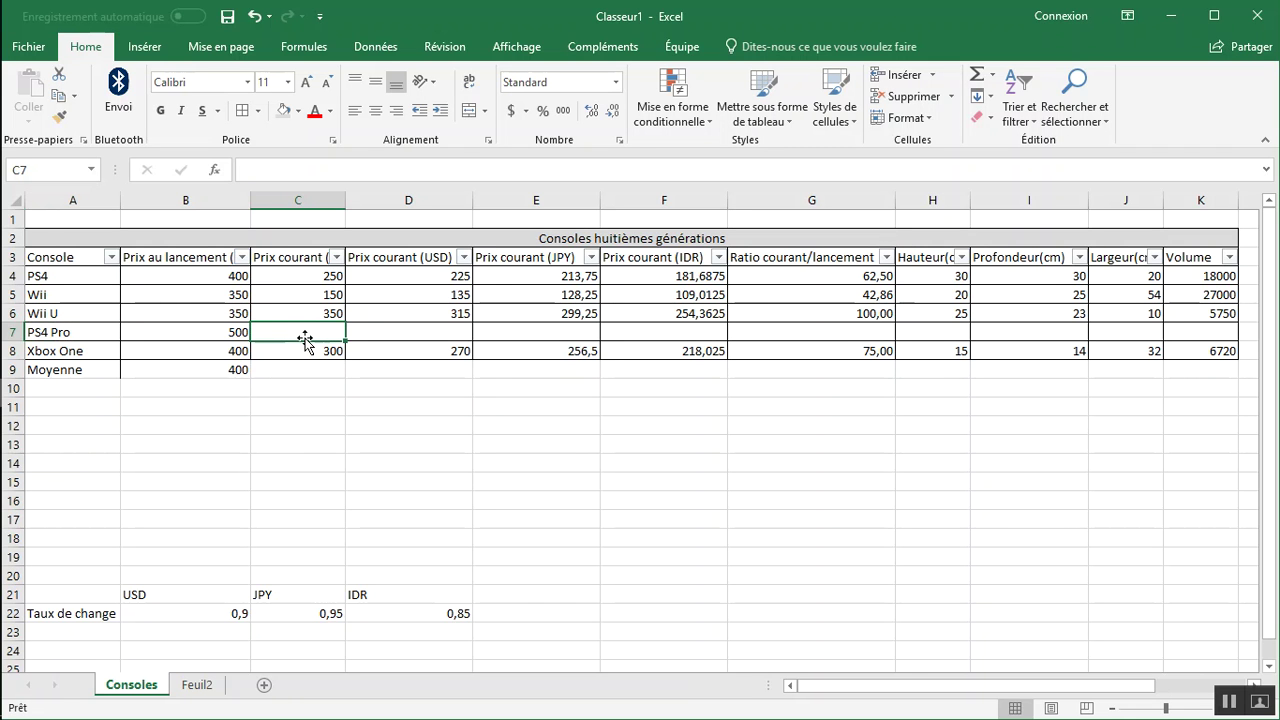
pyautogui.write('500')
pyautogui.press('Tab')
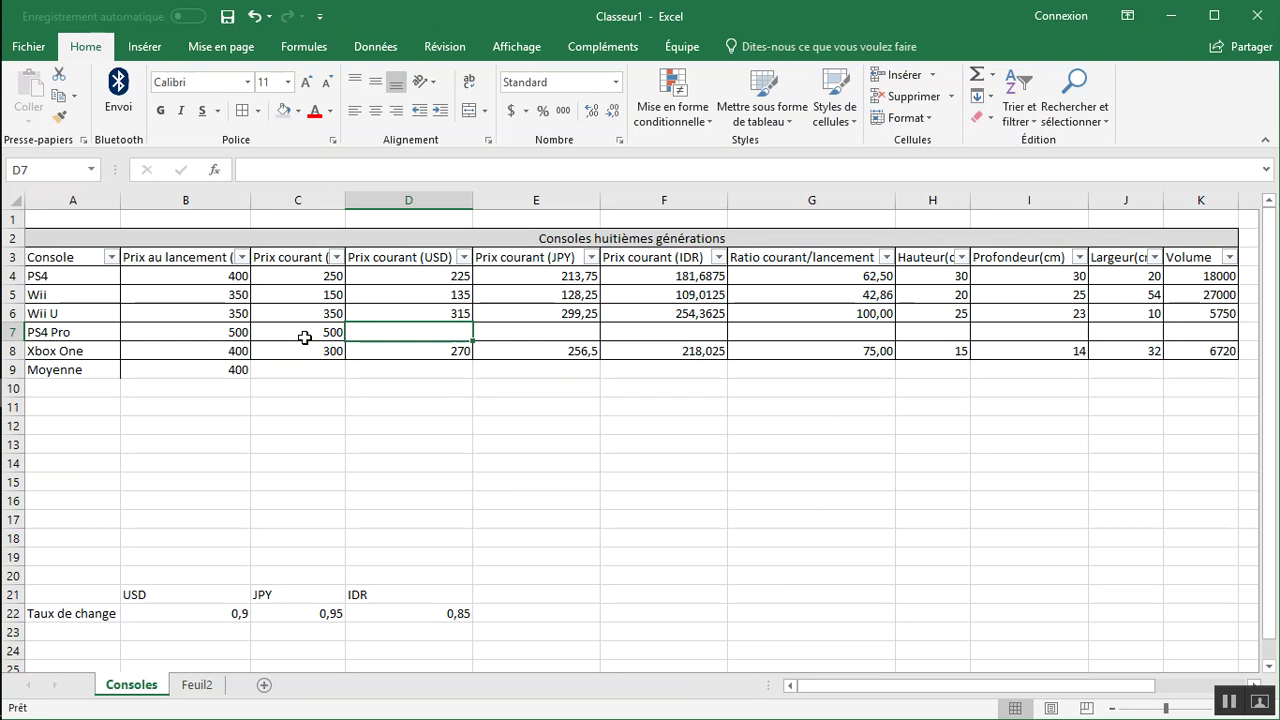
# Fill the USD, JPY and IDR price formulas and the ratio formula from the Wii U row into the PS4 Pro row
pyautogui.press('Up')
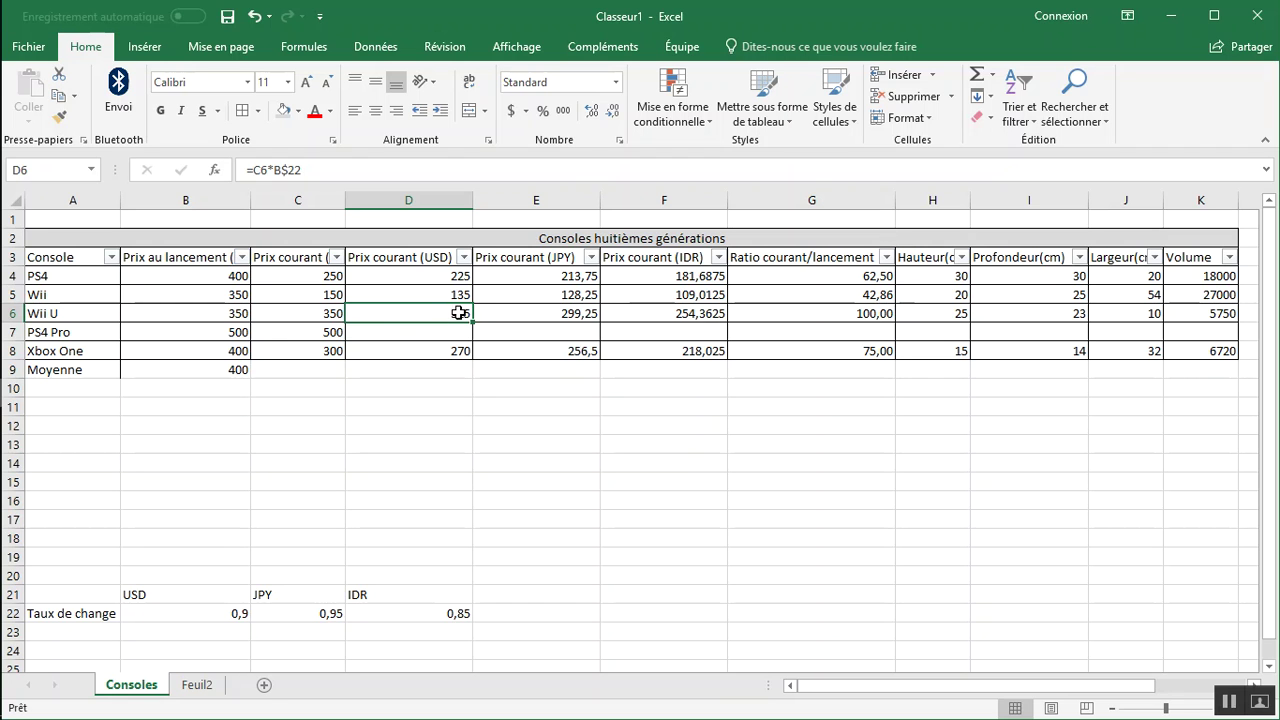
pyautogui.moveTo(472, 323); pyautogui.dragTo(730, 347)
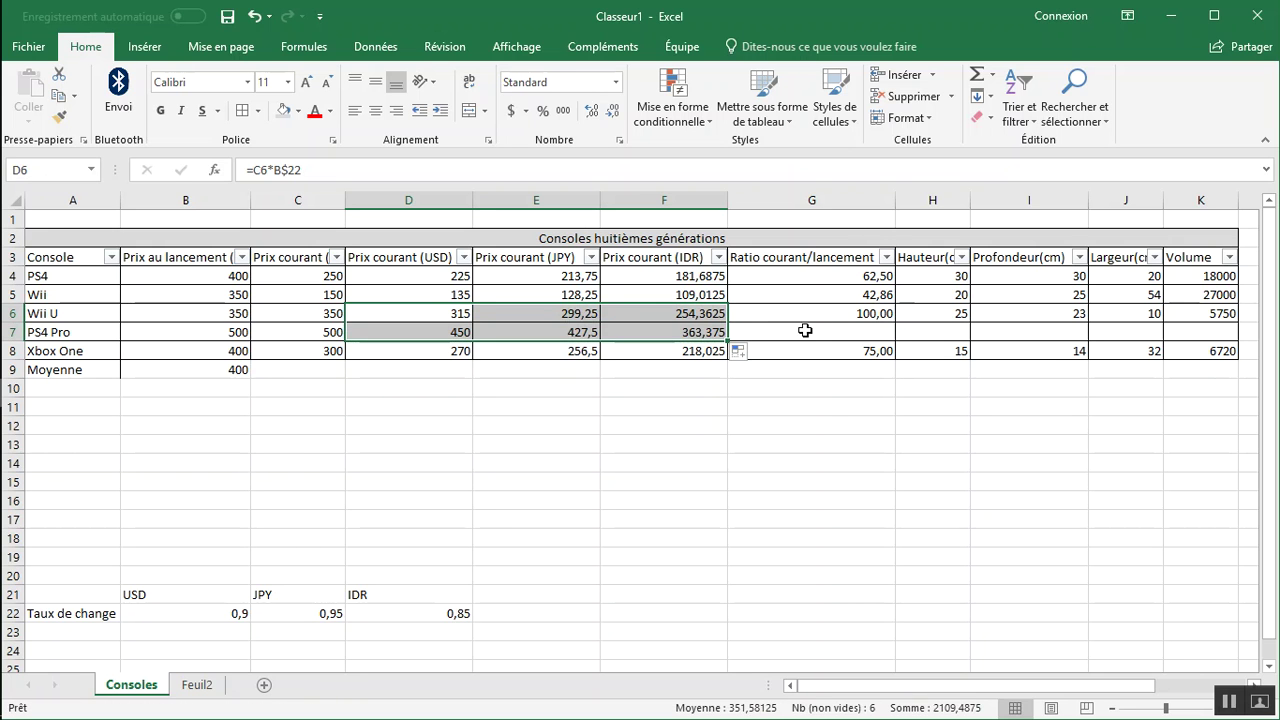
pyautogui.click(828, 329)
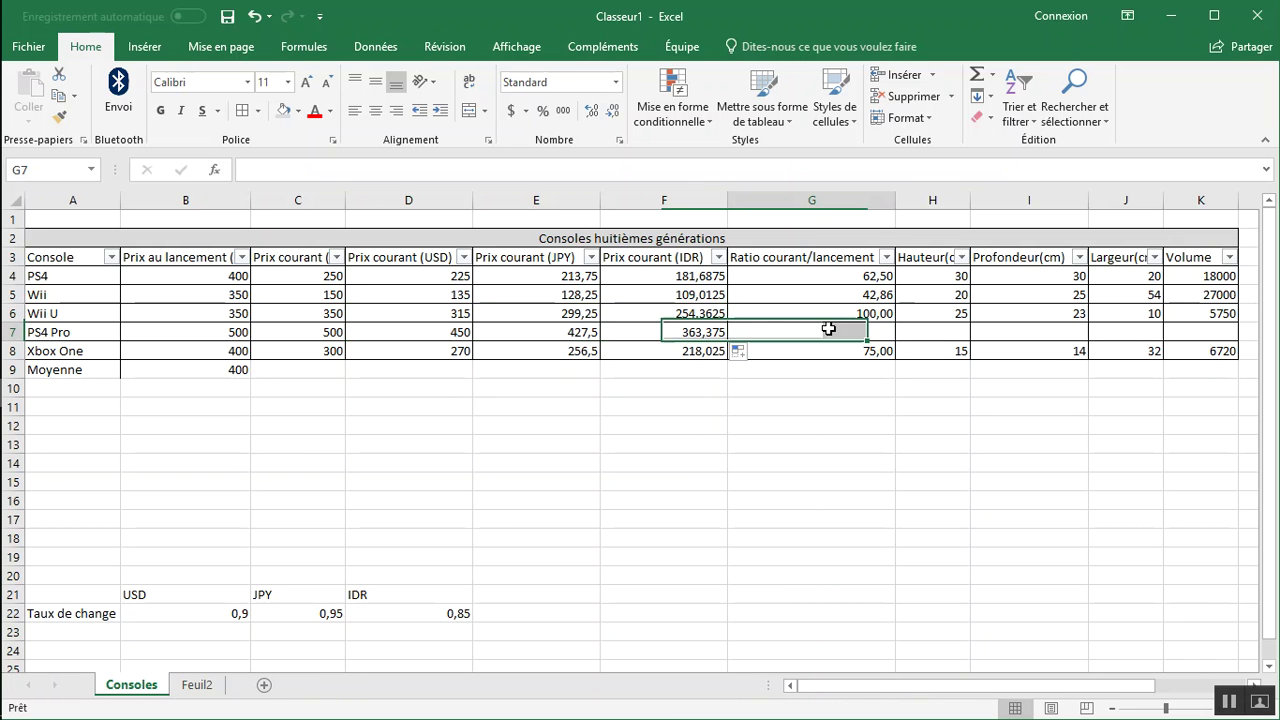
pyautogui.click(884, 314)
pyautogui.moveTo(896, 331); pyautogui.dragTo(902, 344)
# Enter the PS4 Pro dimensions: height 20, depth 25 and width 50
pyautogui.click(926, 337)
pyautogui.write('20')
pyautogui.press('Tab')
pyautogui.write('25')
pyautogui.press('Tab')
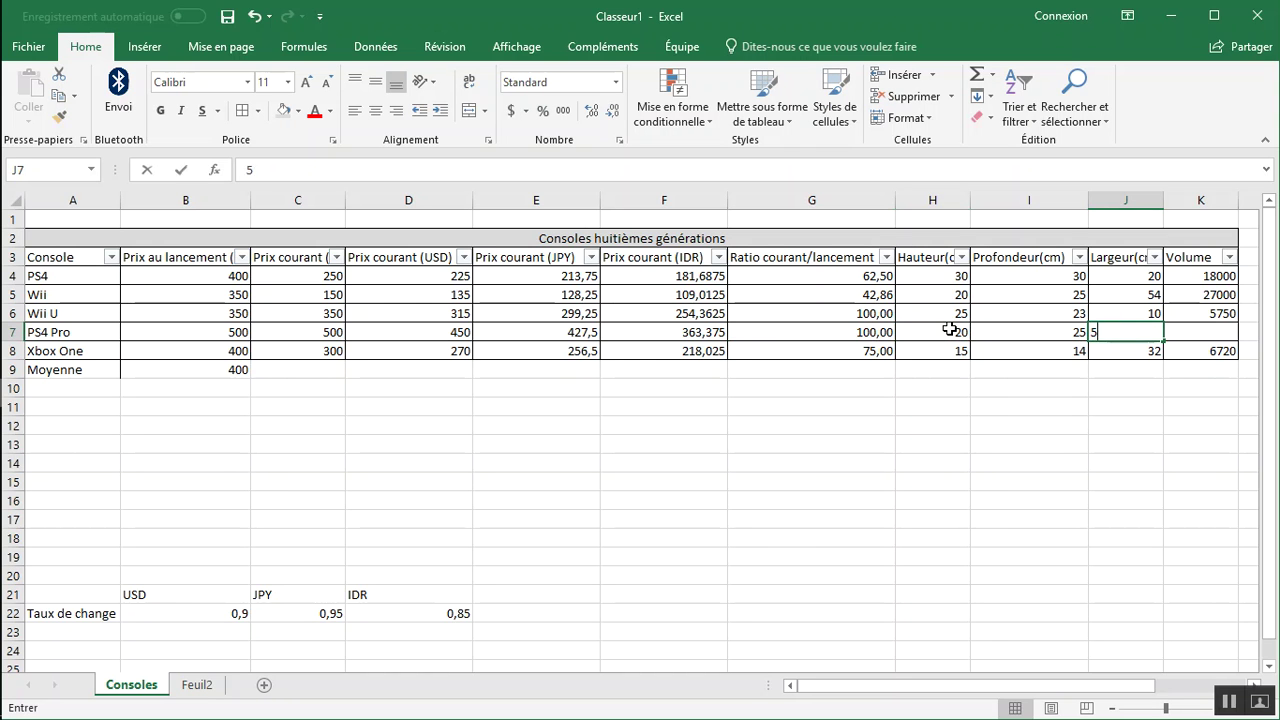
pyautogui.write('50')
pyautogui.press('Tab')
# Copy the volume formula from K6 down to the PS4 Pro row
pyautogui.click(1197, 315)
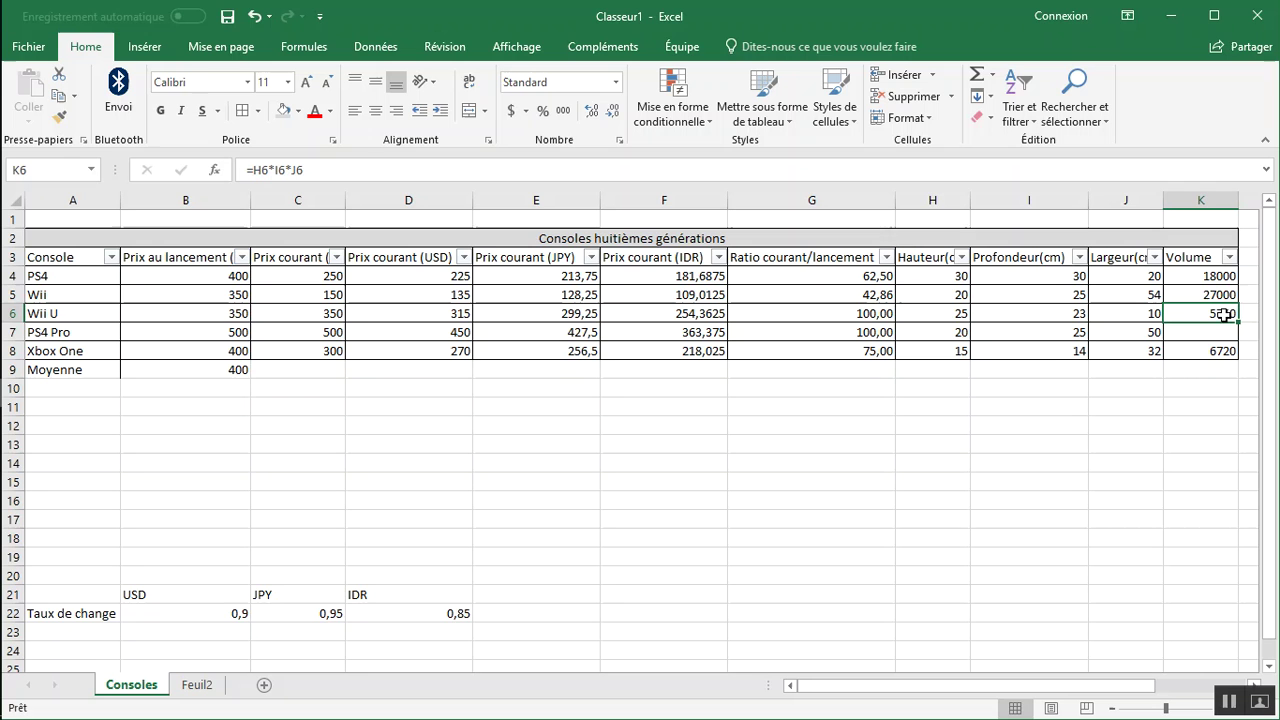
pyautogui.moveTo(1238, 322); pyautogui.dragTo(1238, 341)
pyautogui.click(1080, 406)
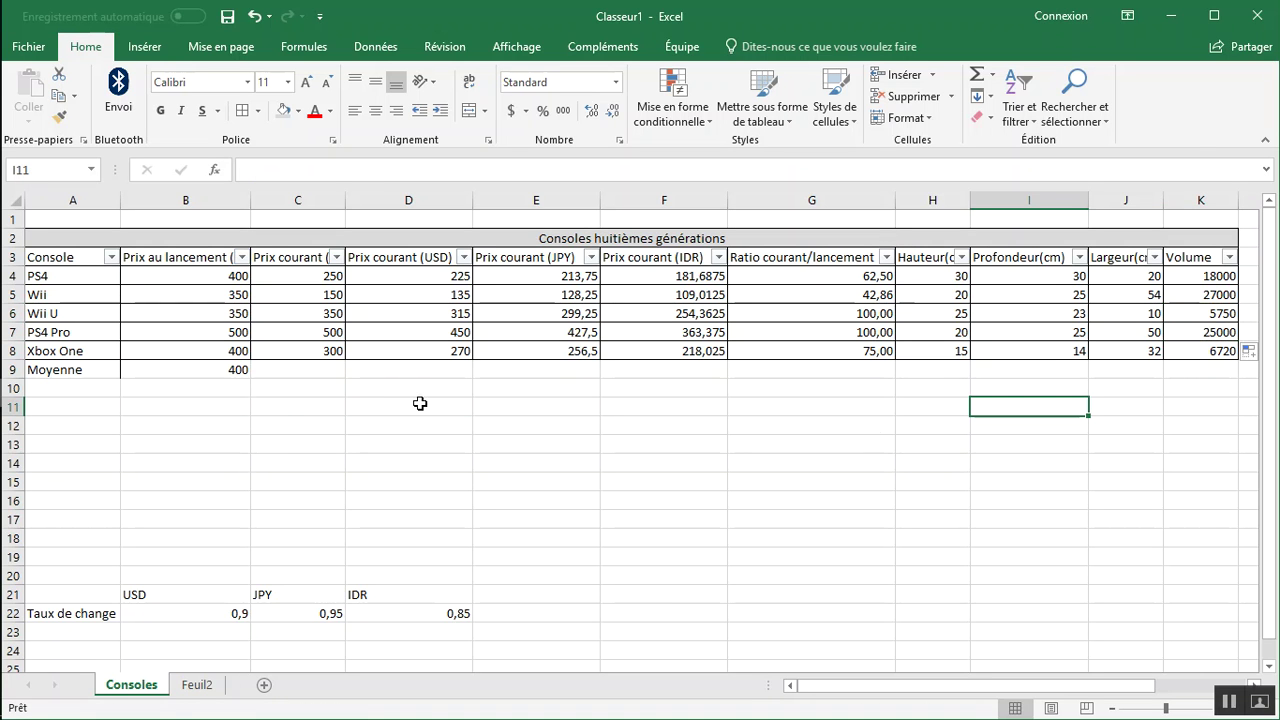
# Fill the average formula from B9 across to K9 and check the copied formulas in D9 to G9
pyautogui.click(232, 371)
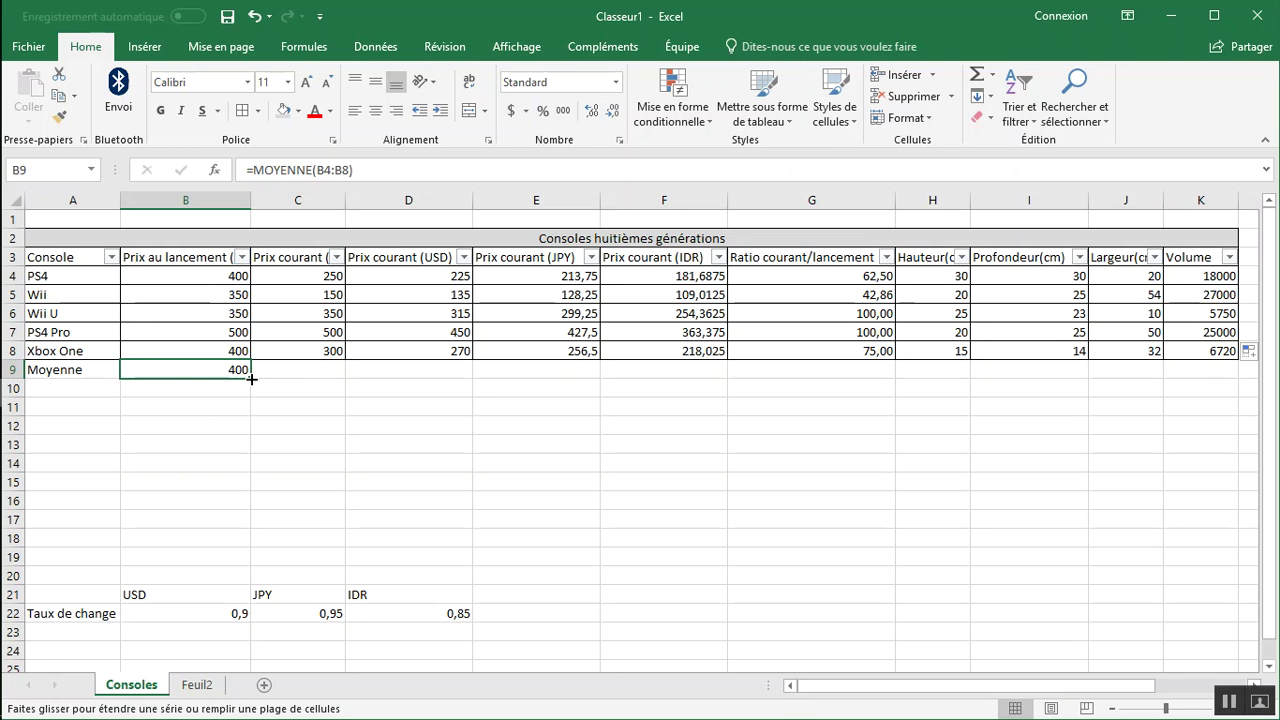
pyautogui.moveTo(255, 379); pyautogui.dragTo(1217, 371)
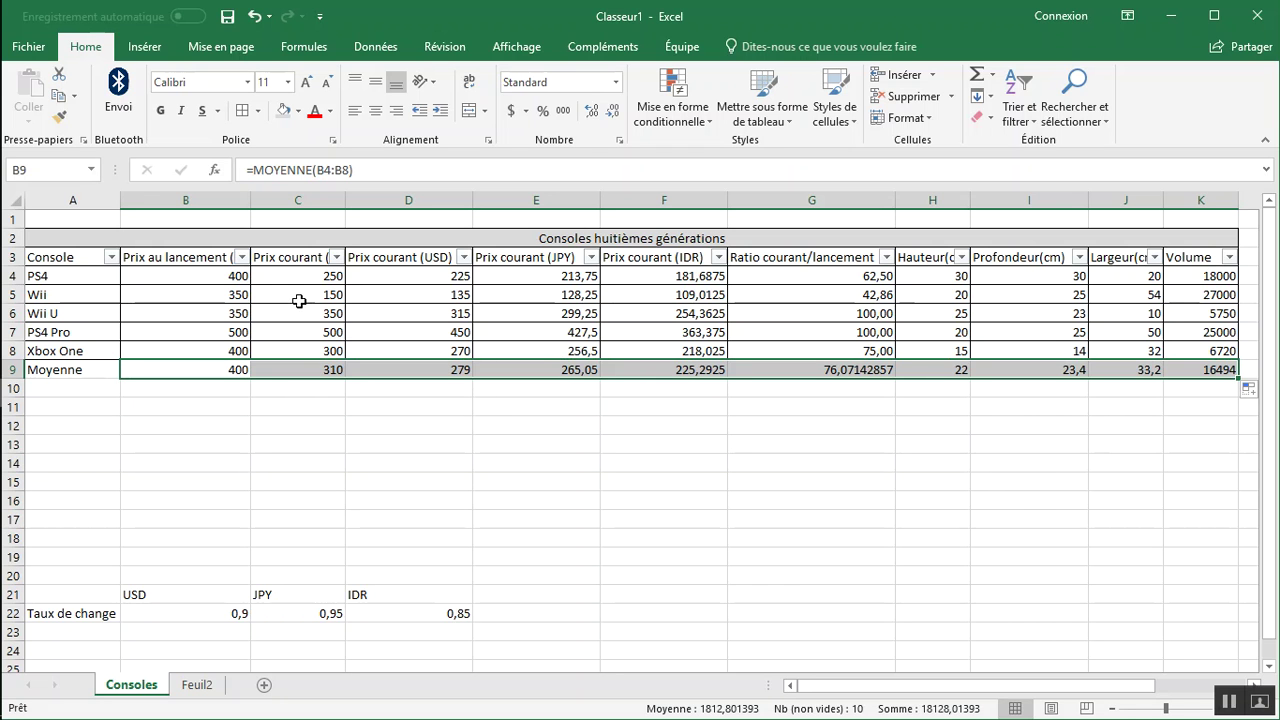
pyautogui.click(428, 369)
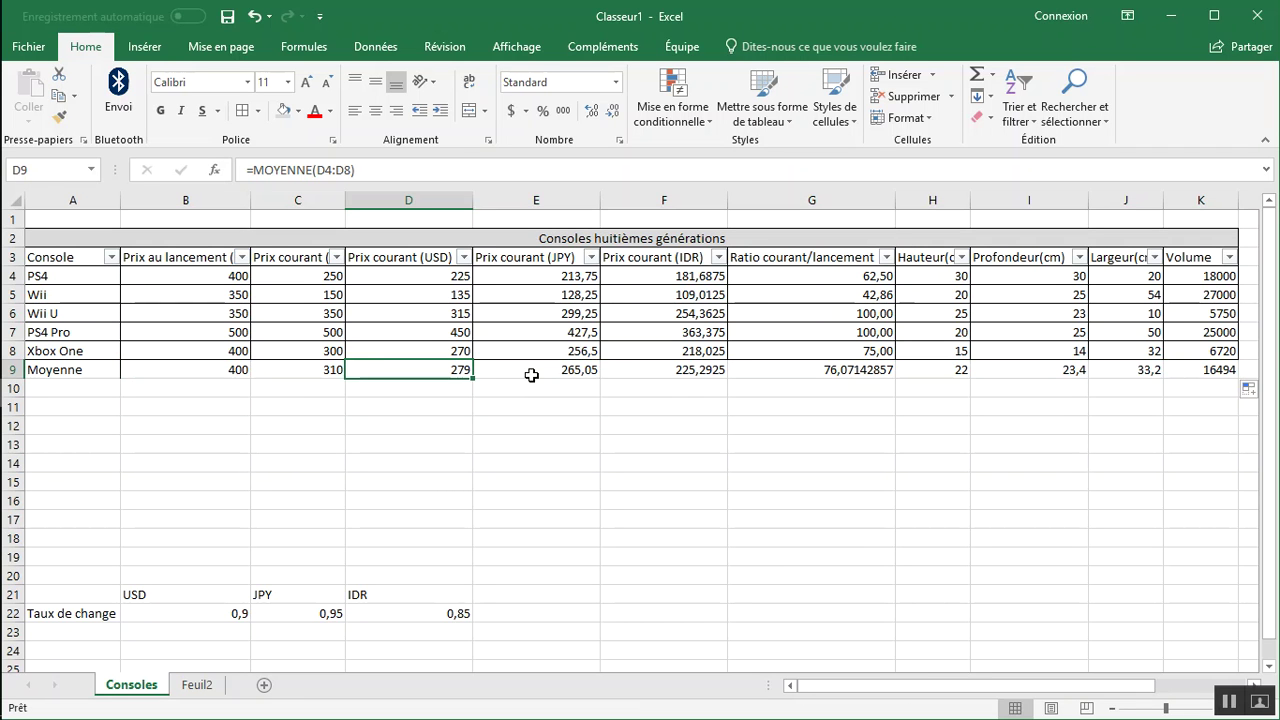
pyautogui.click(540, 370)
pyautogui.click(671, 372)
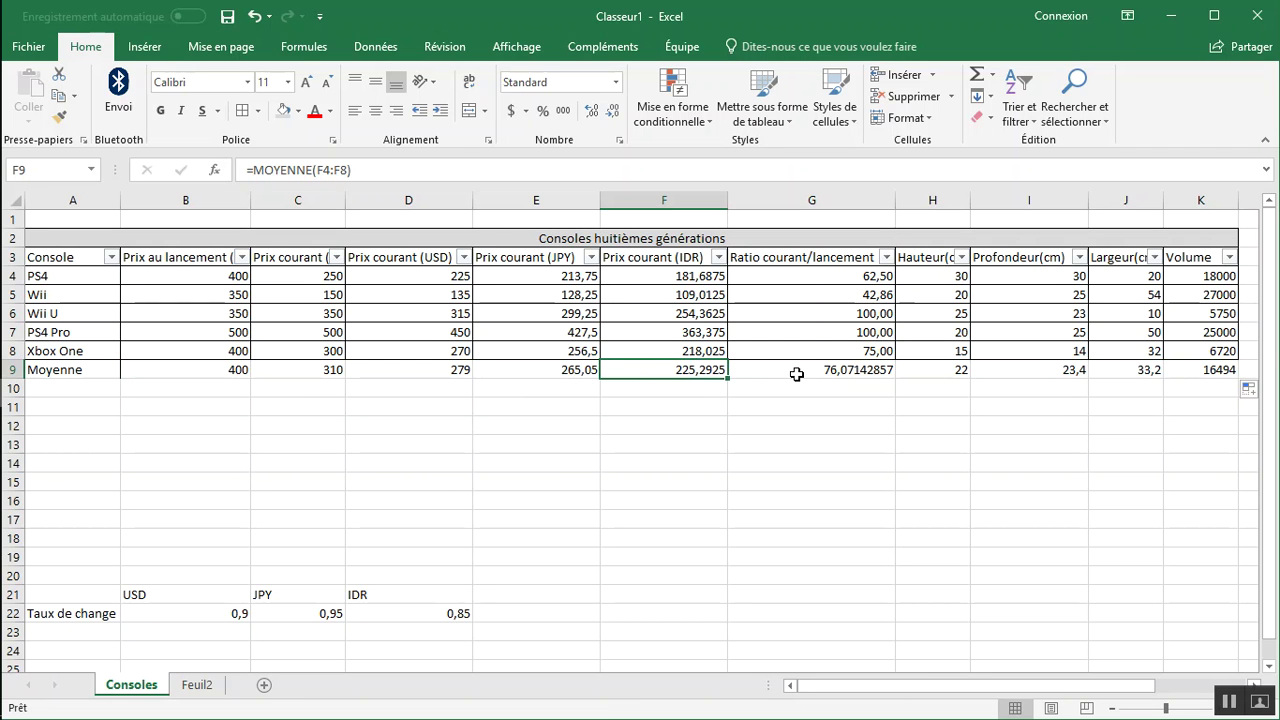
pyautogui.click(836, 372)
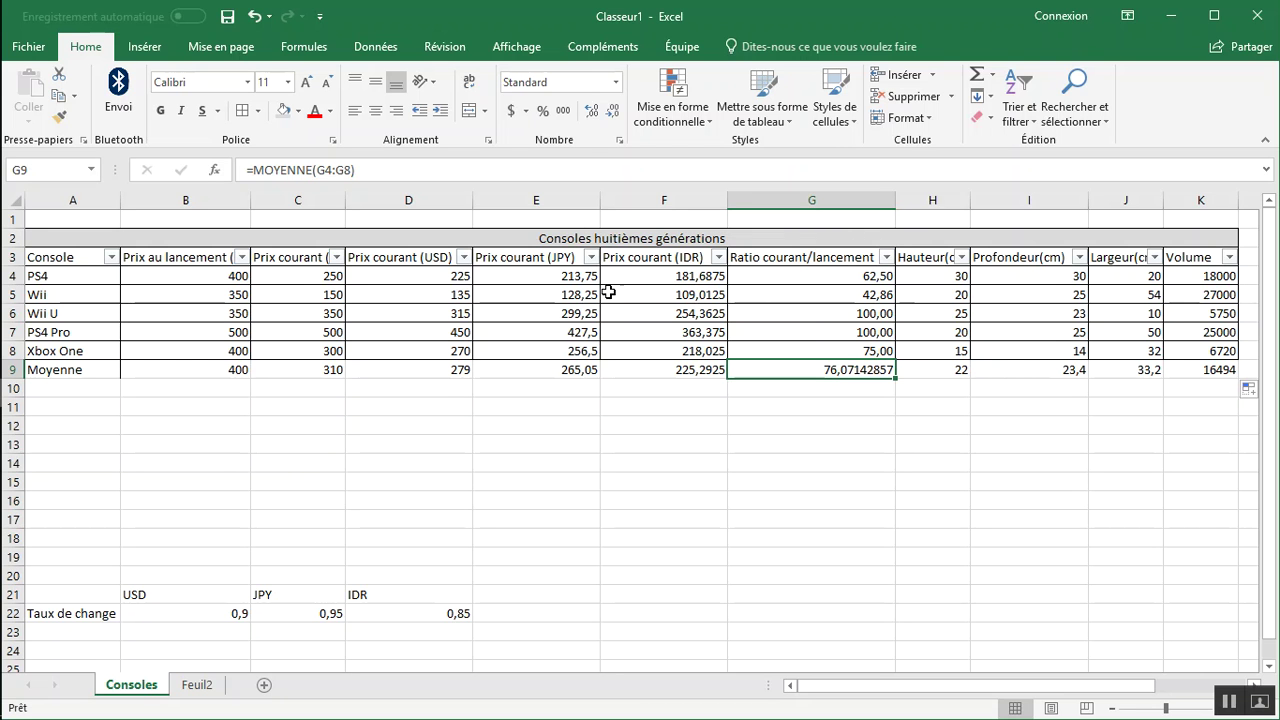
# Format cells F4:G9 as Nombre with 2 decimal places
pyautogui.moveTo(684, 278); pyautogui.dragTo(798, 366)
pyautogui.rightClick(706, 280)
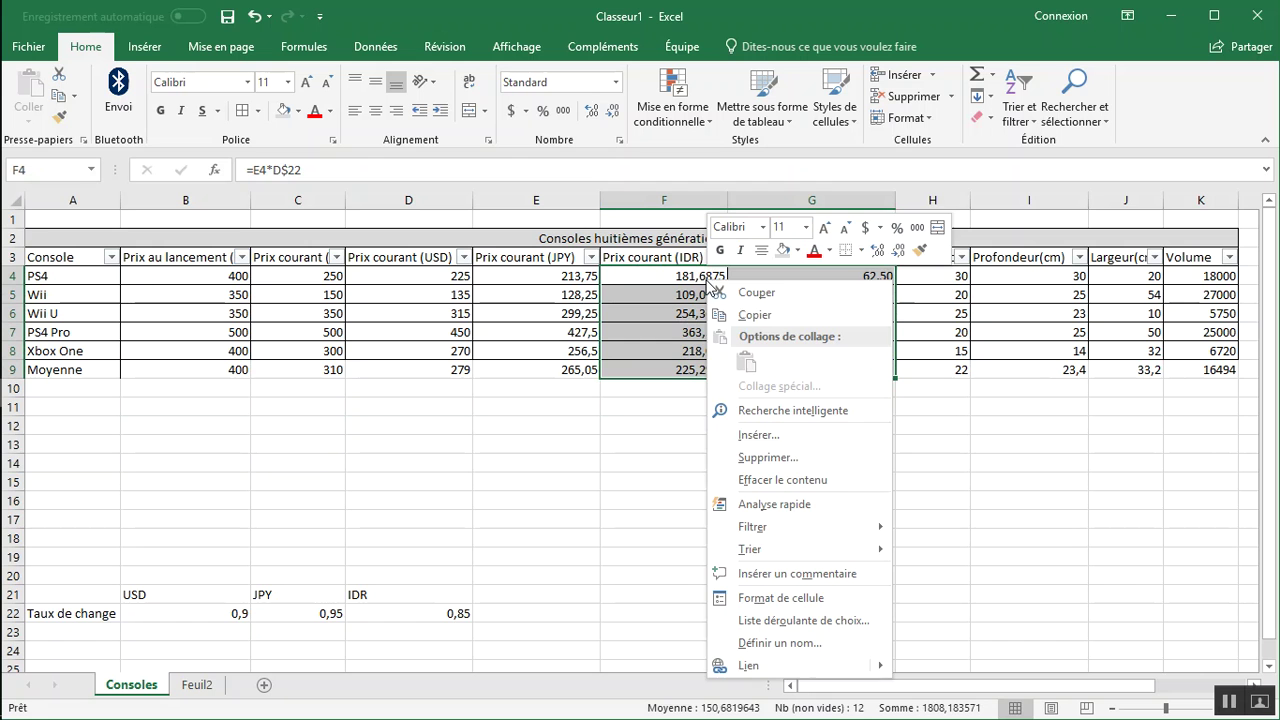
pyautogui.click(772, 598)
pyautogui.click(560, 378)
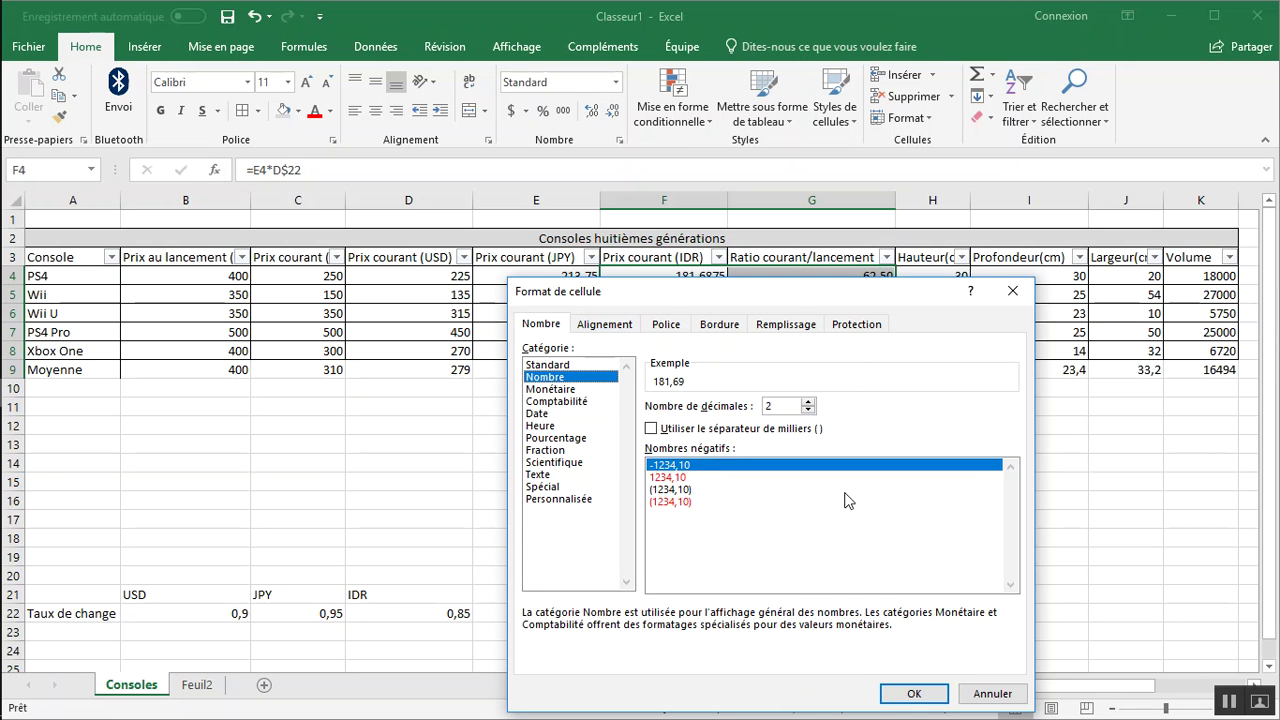
pyautogui.click(913, 693)
pyautogui.click(670, 424)
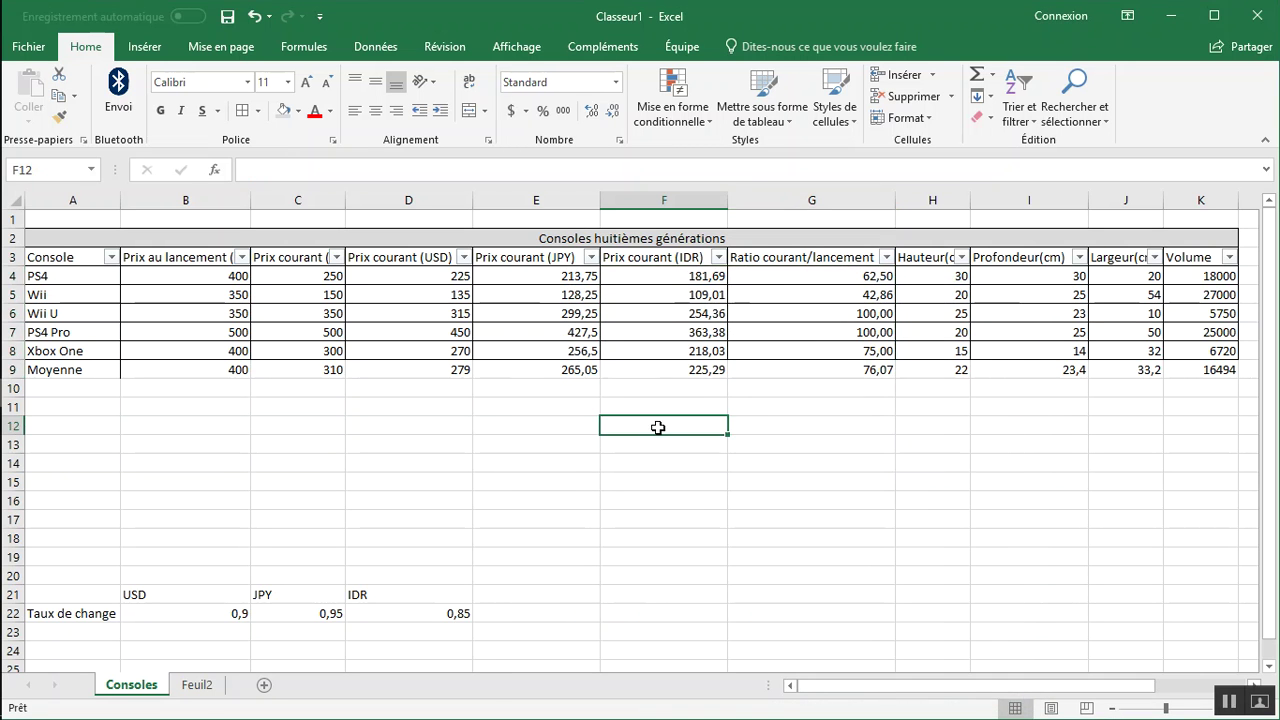
# Label cell A10 below the average row "Minimum"
pyautogui.click(97, 388)
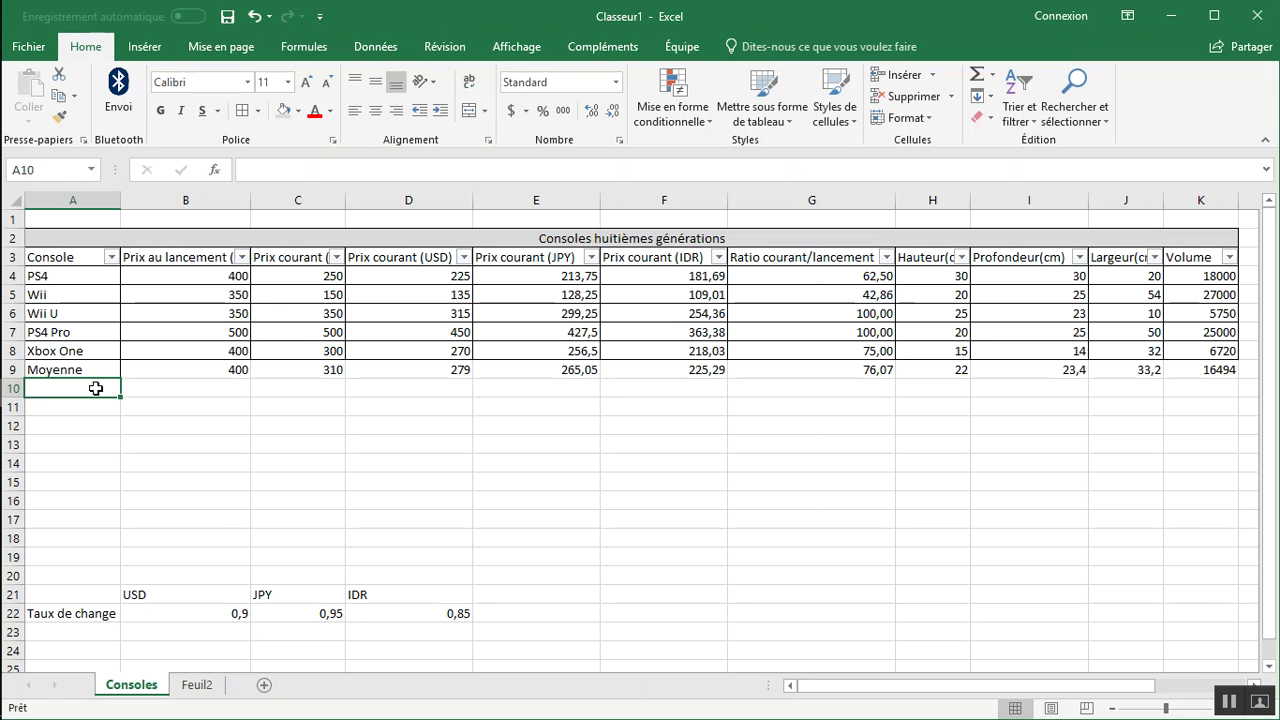
pyautogui.write('=')
pyautogui.press('BackSpace')
pyautogui.write('Minimum')
pyautogui.press('Tab')
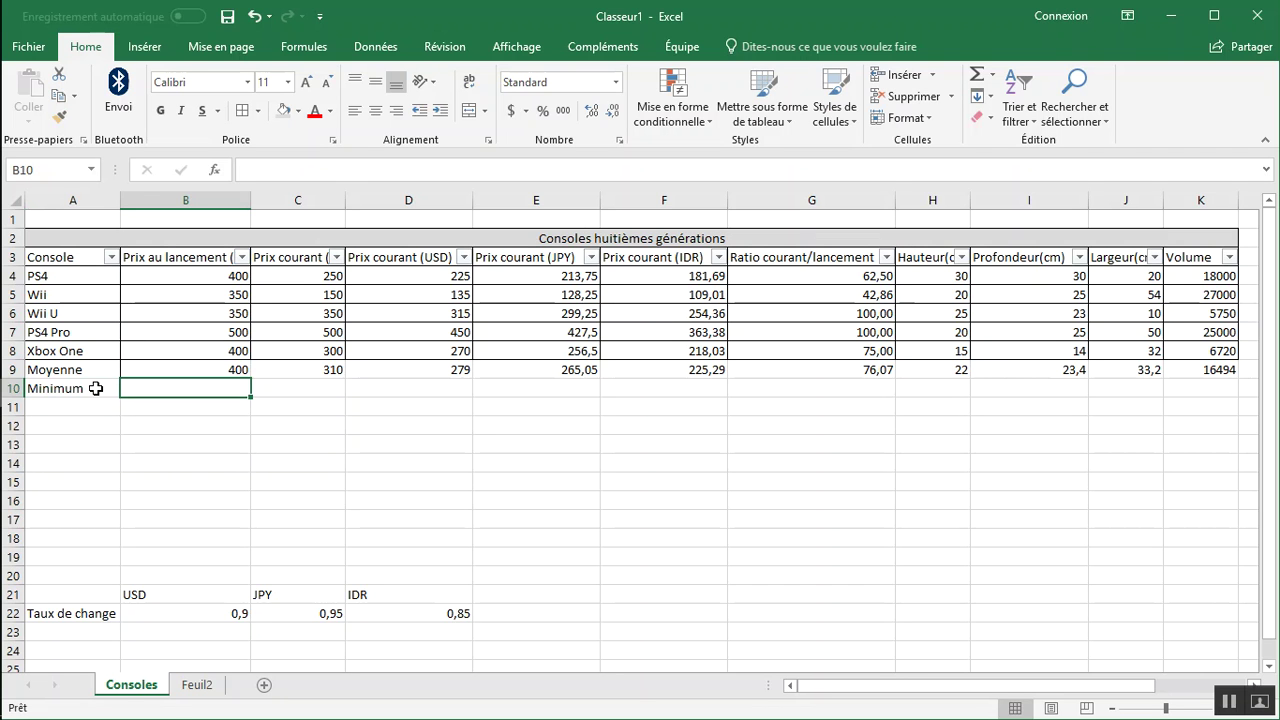
# Enter =MIN(B4:B8) in B10 and fill the formula across to K10
pyautogui.write('=Mi')
pyautogui.press('Tab')
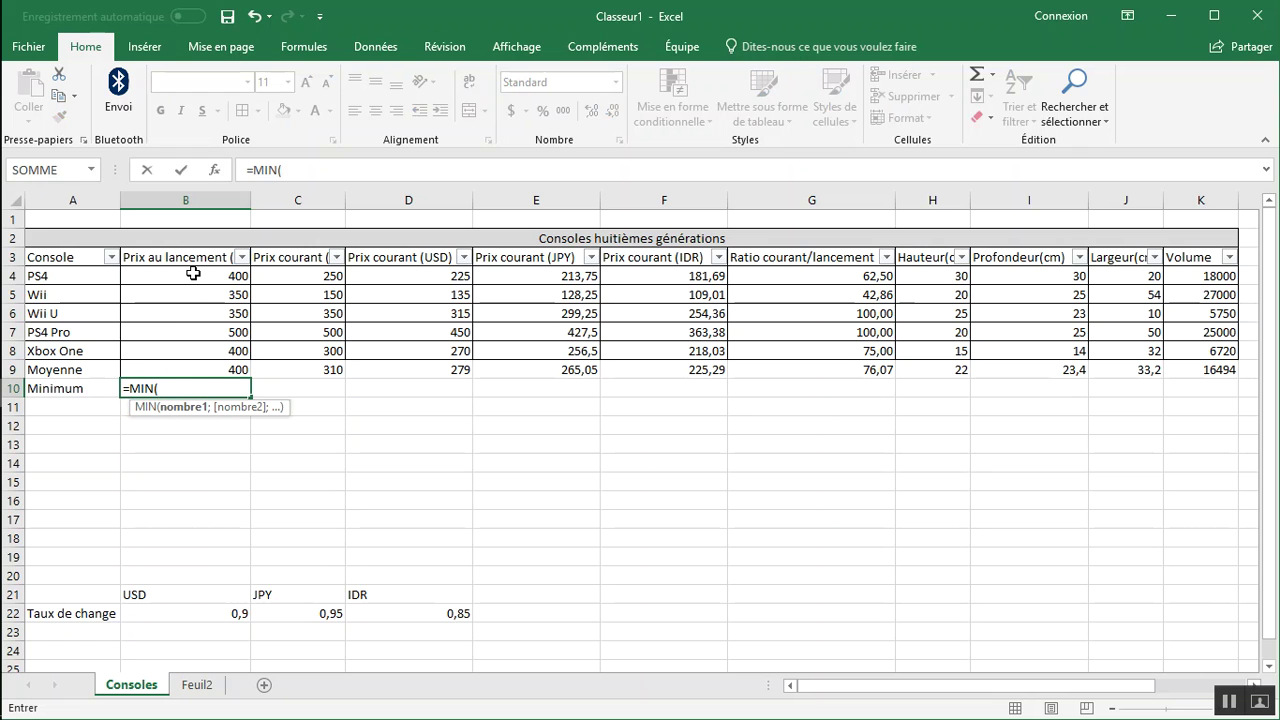
pyautogui.moveTo(193, 273); pyautogui.dragTo(195, 355)
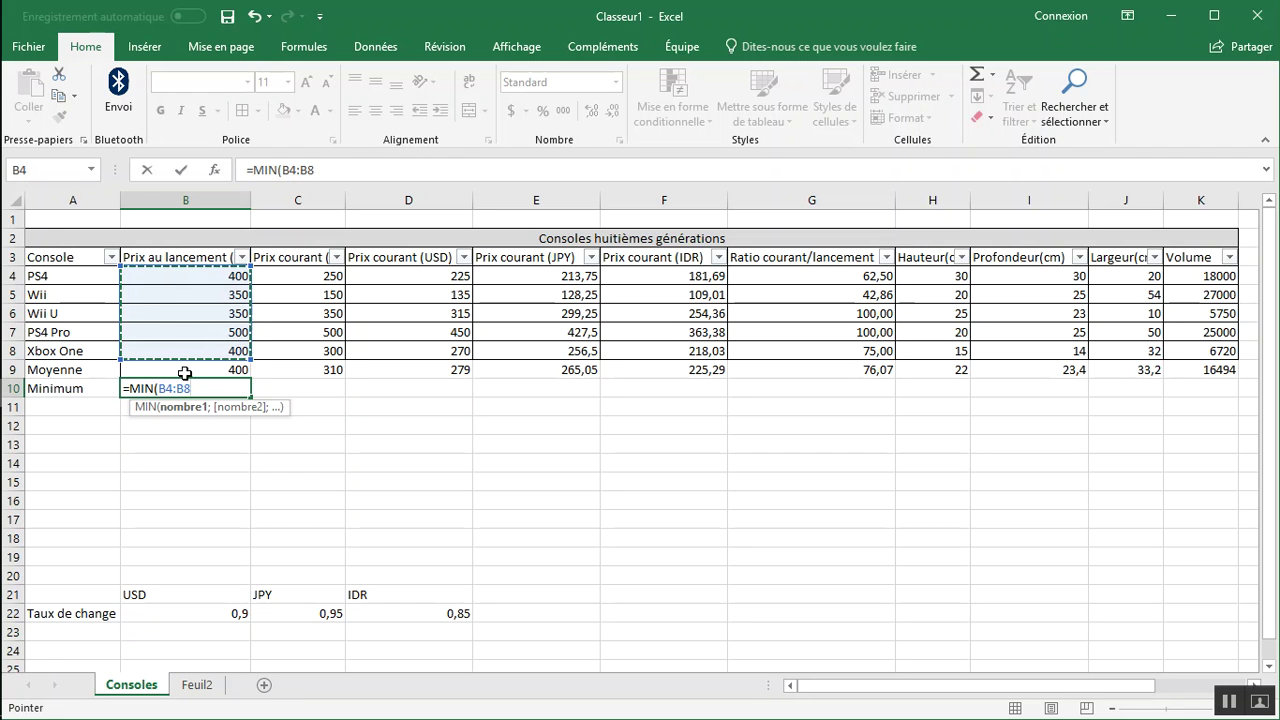
pyautogui.write(')')
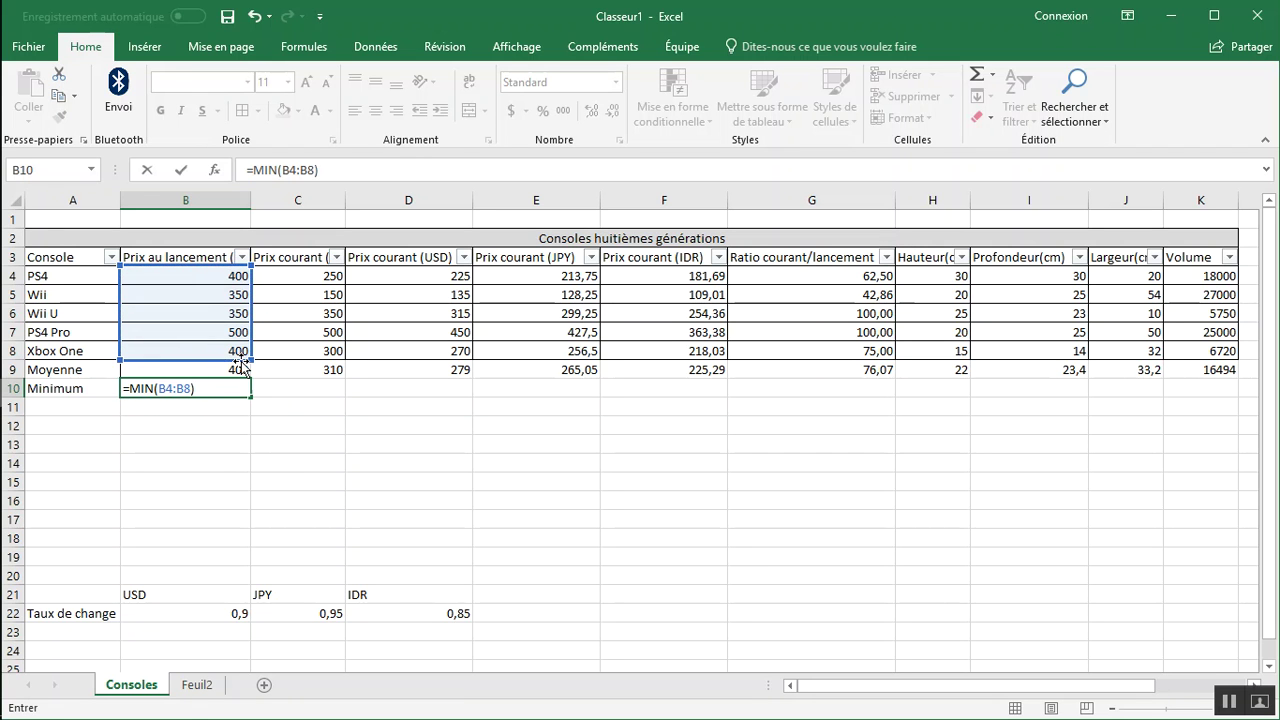
pyautogui.press('Return')
pyautogui.press('Up')
pyautogui.press('Right')
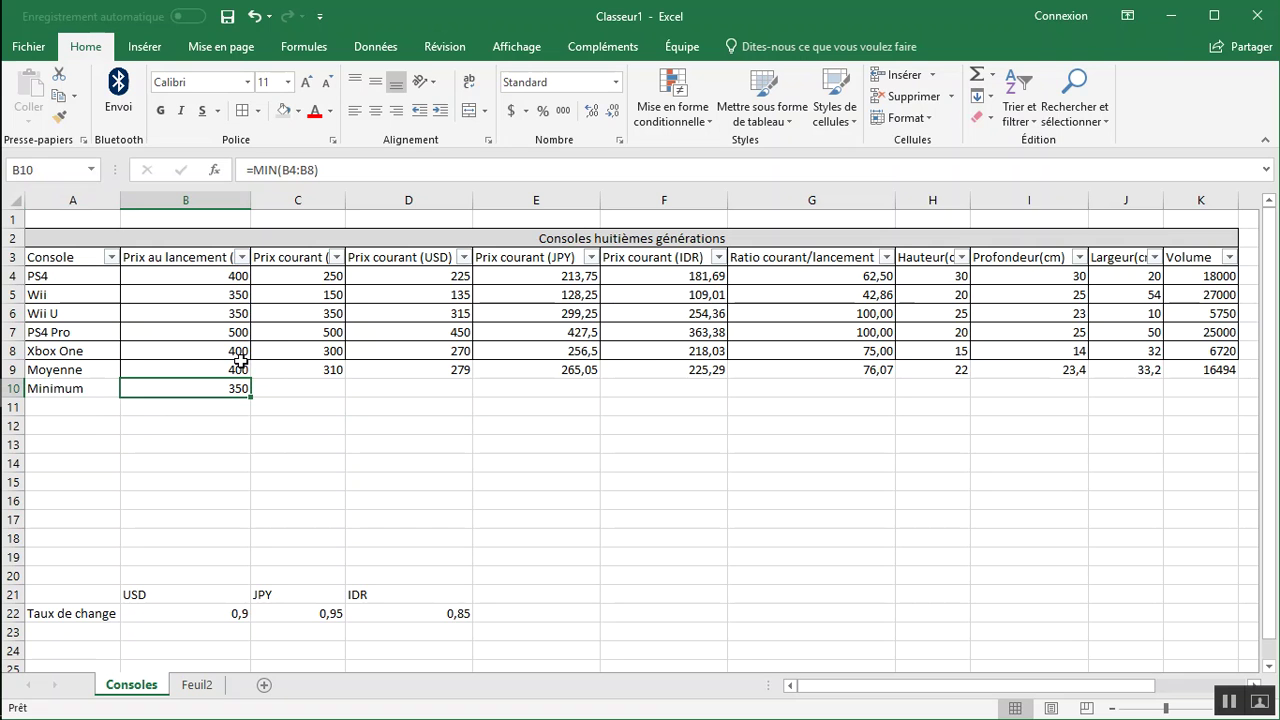
pyautogui.moveTo(252, 397); pyautogui.dragTo(1215, 392)
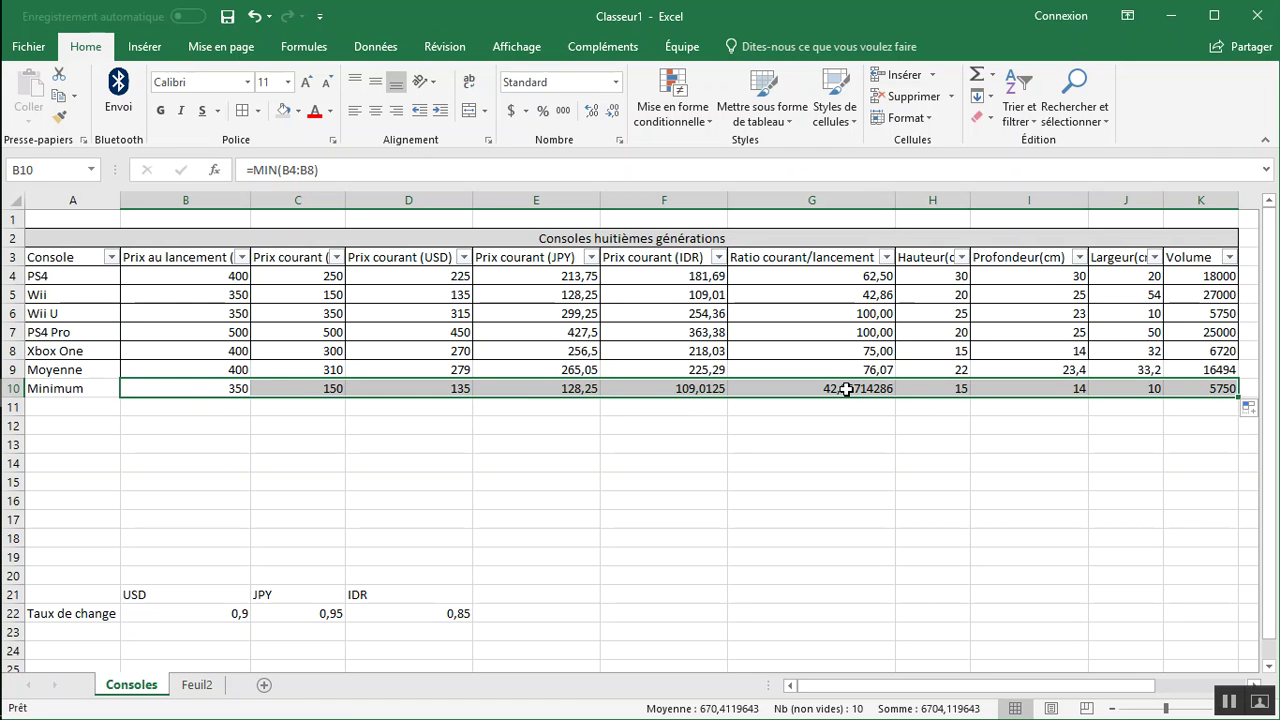
# Label cell A11 "Maximum"
pyautogui.click(65, 401)
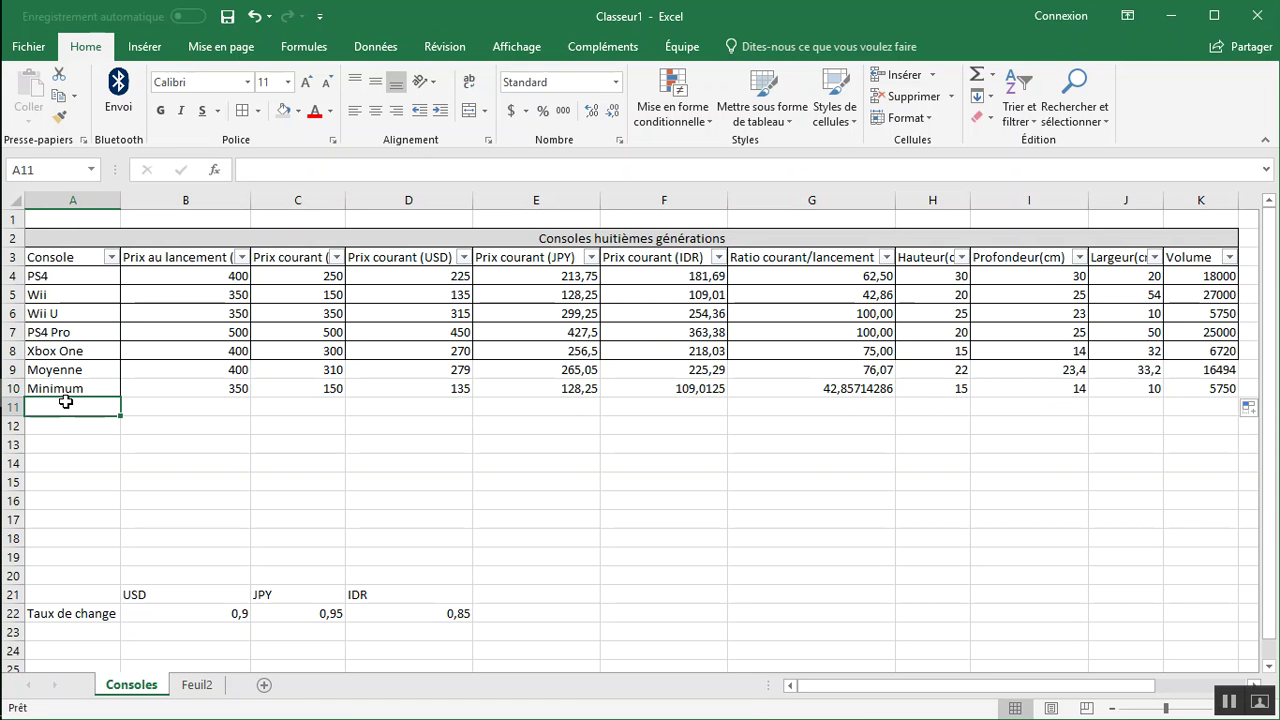
pyautogui.write('Max')
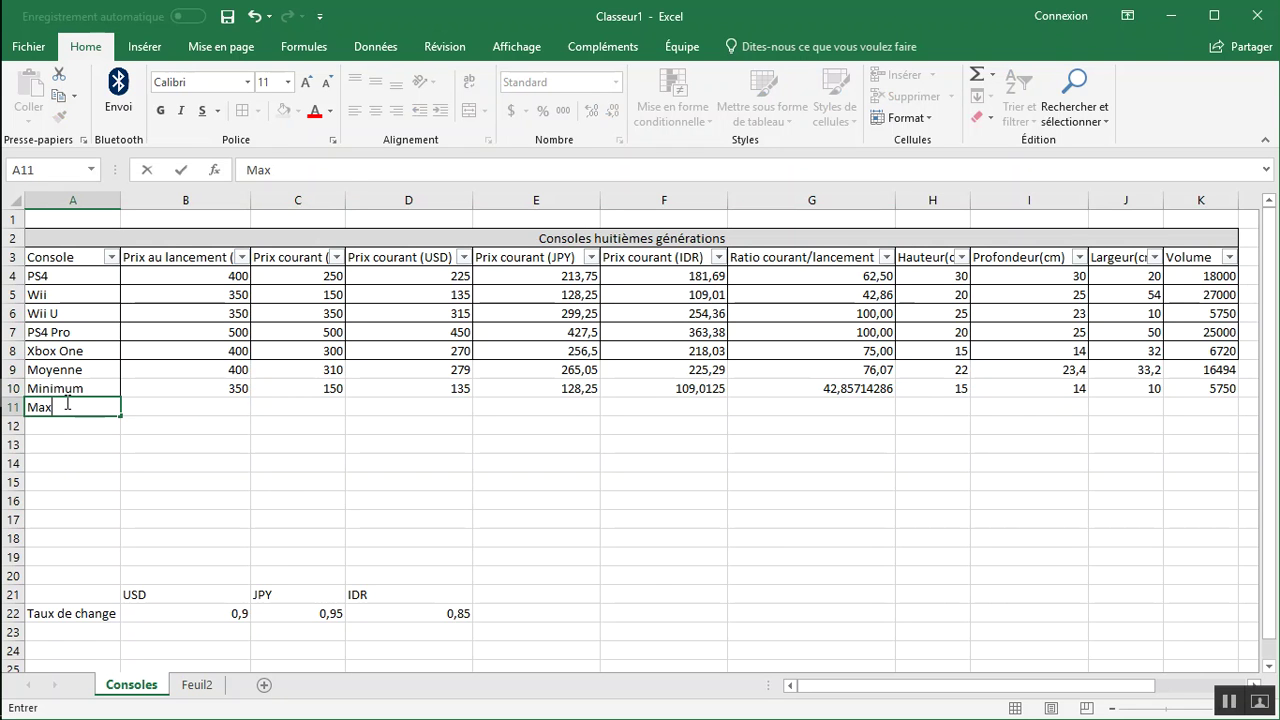
pyautogui.write('imu')
pyautogui.press('BackSpace')
pyautogui.write('imum')
pyautogui.press('Tab')
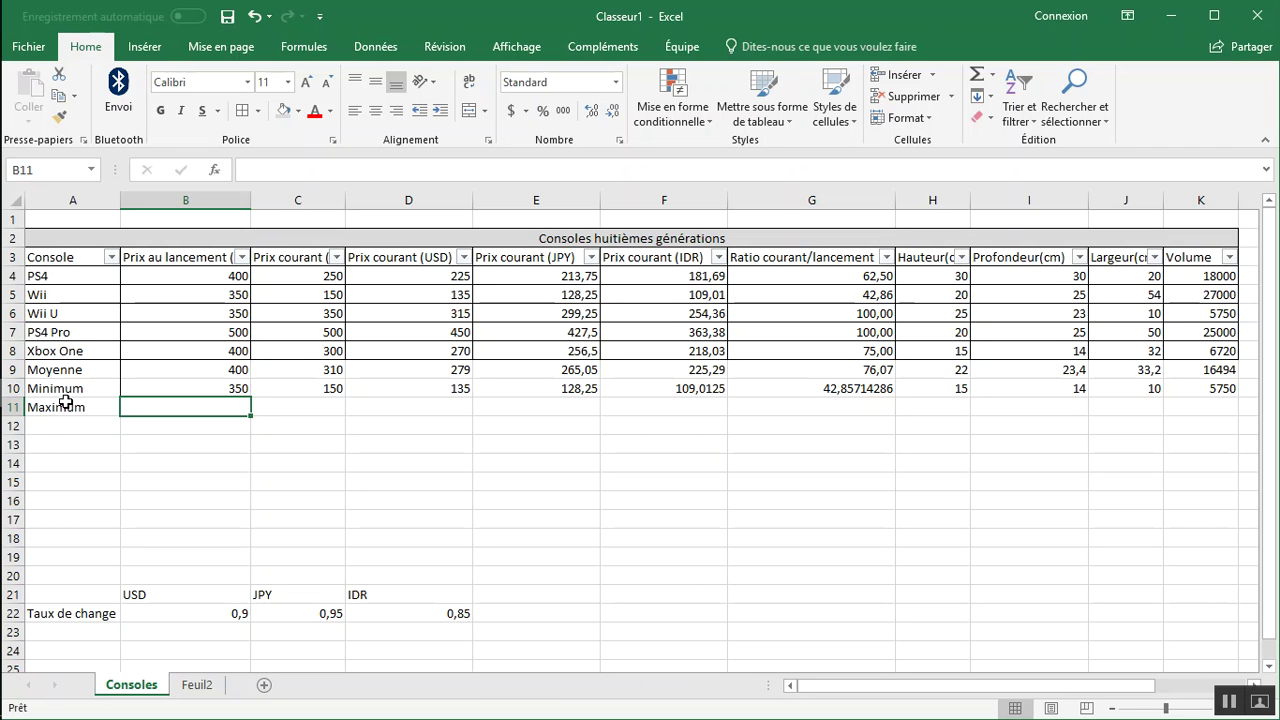
# Enter =MAX(B4:B8) in B11 and fill the formula across to K11
pyautogui.write('=Max')
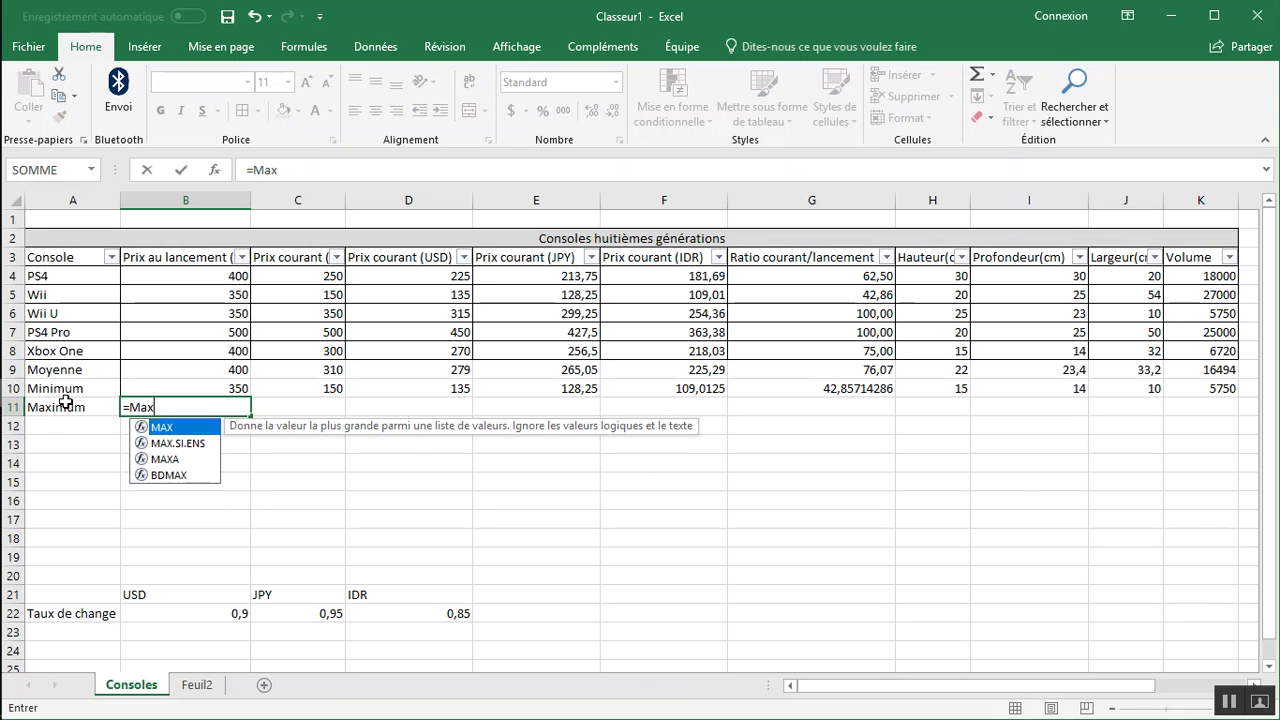
pyautogui.press('Tab')
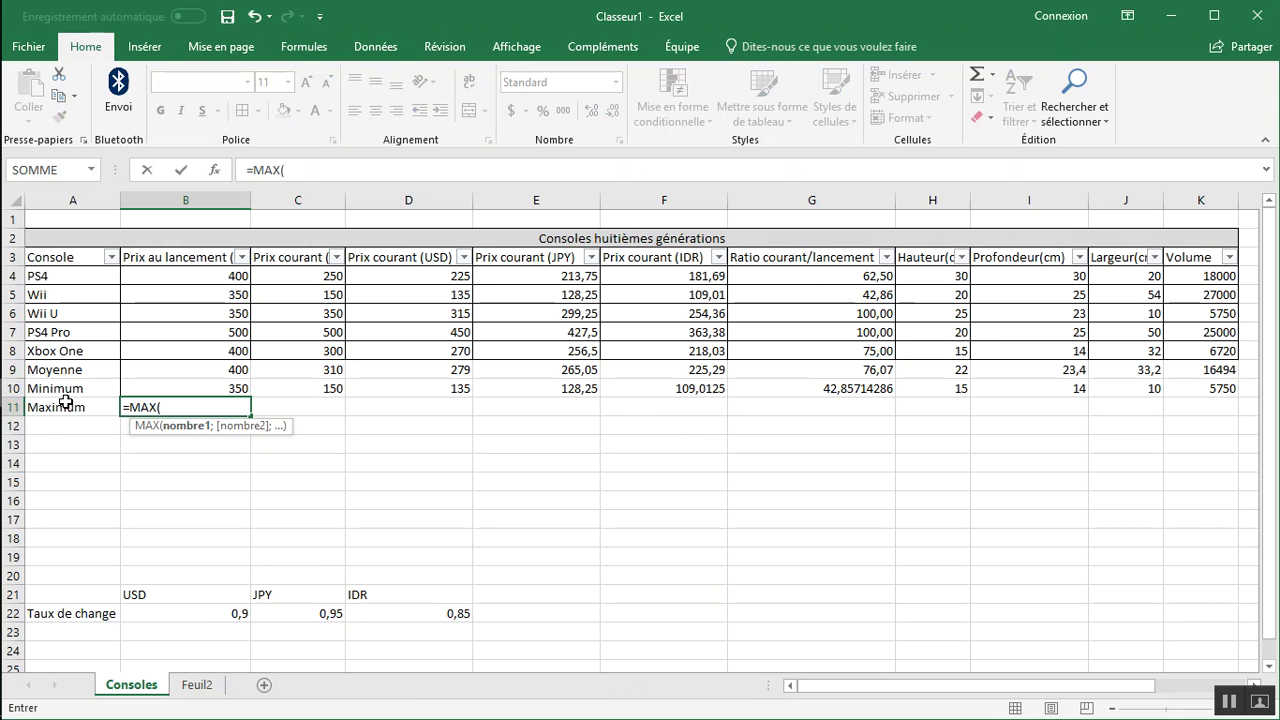
pyautogui.moveTo(178, 277); pyautogui.dragTo(184, 351)
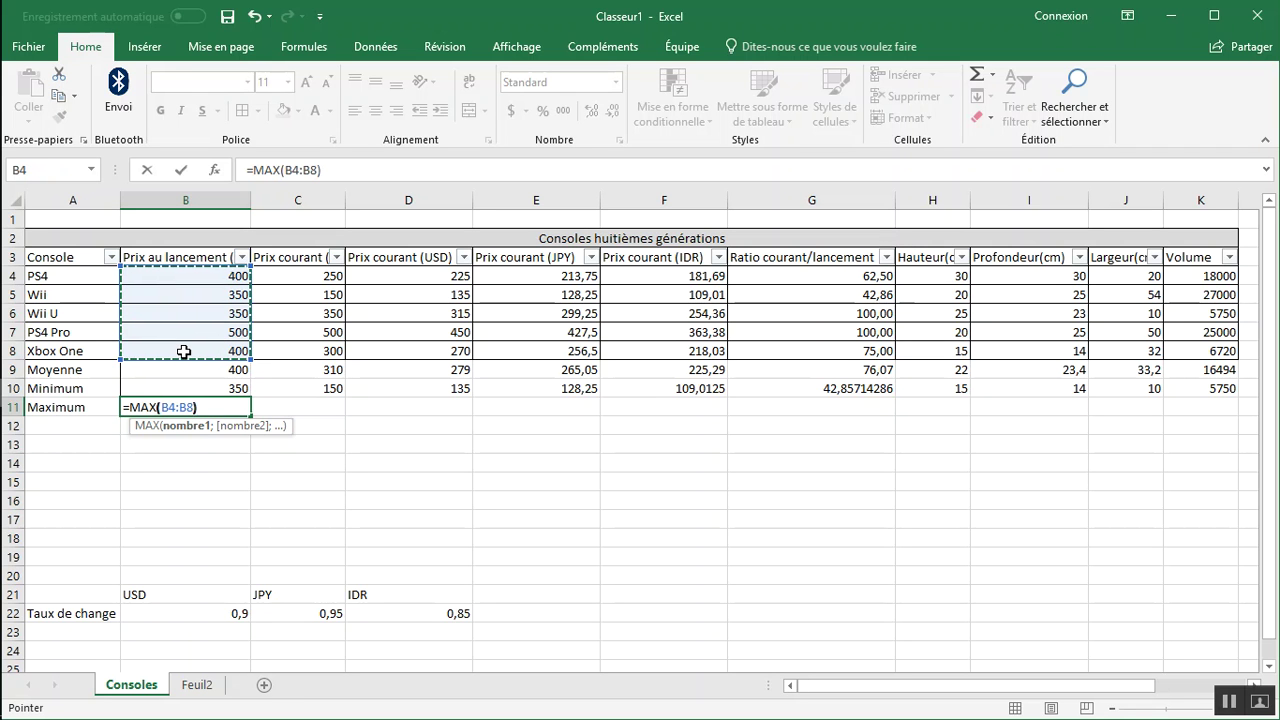
pyautogui.write(')')
pyautogui.press('Return')
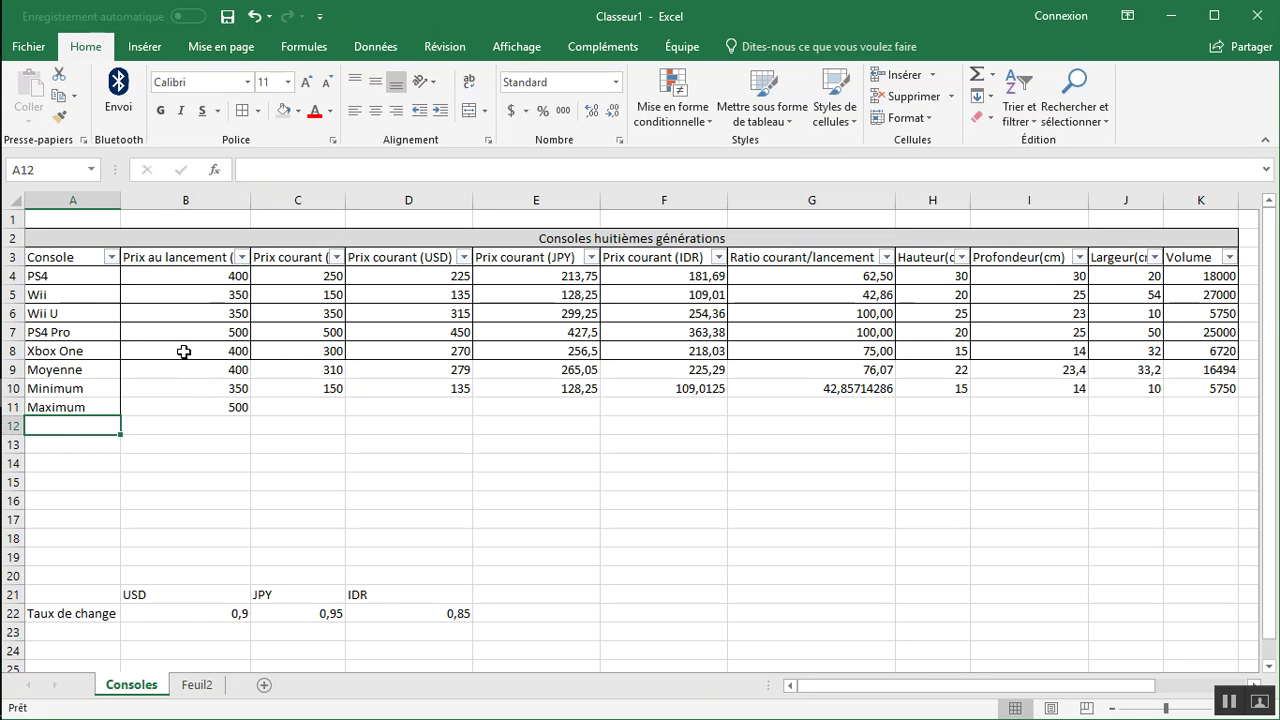
pyautogui.click(232, 407)
pyautogui.moveTo(250, 416); pyautogui.dragTo(1203, 406)
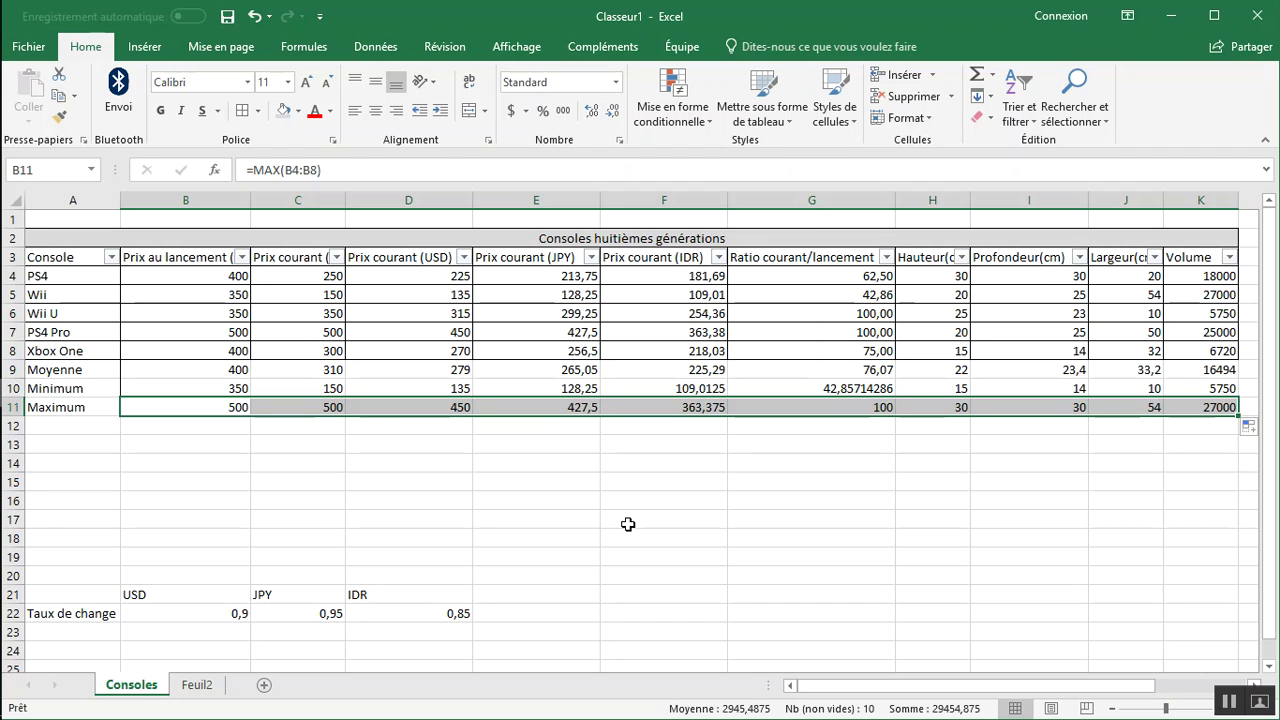
pyautogui.click(352, 427)
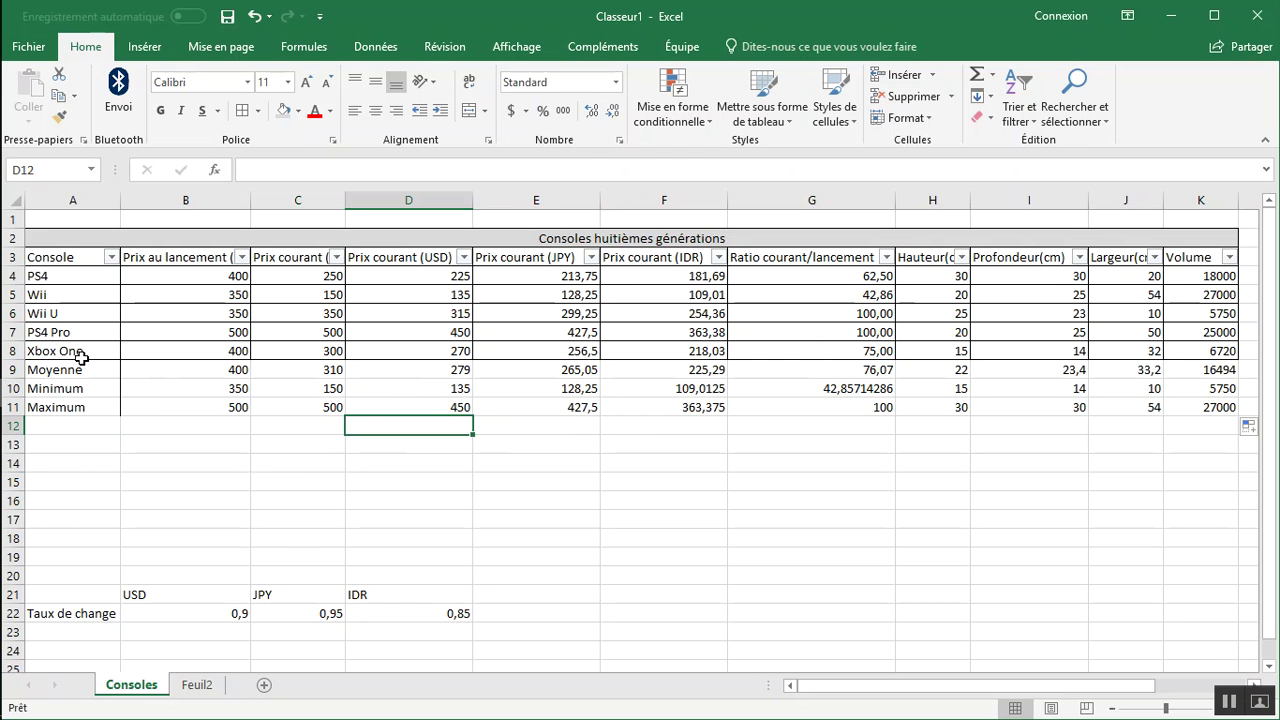
# Look through the suggested standard deviation functions from A12 and label that cell "Écart Type"
pyautogui.click(67, 426)
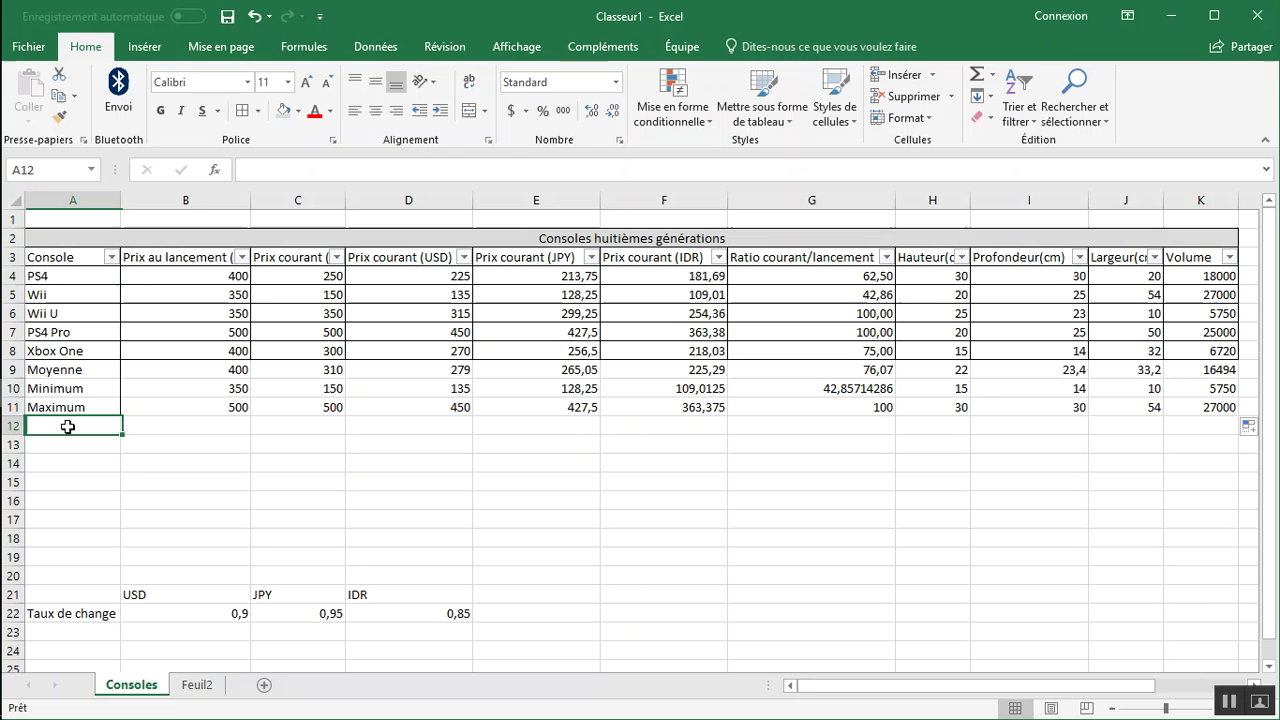
pyautogui.write('=')
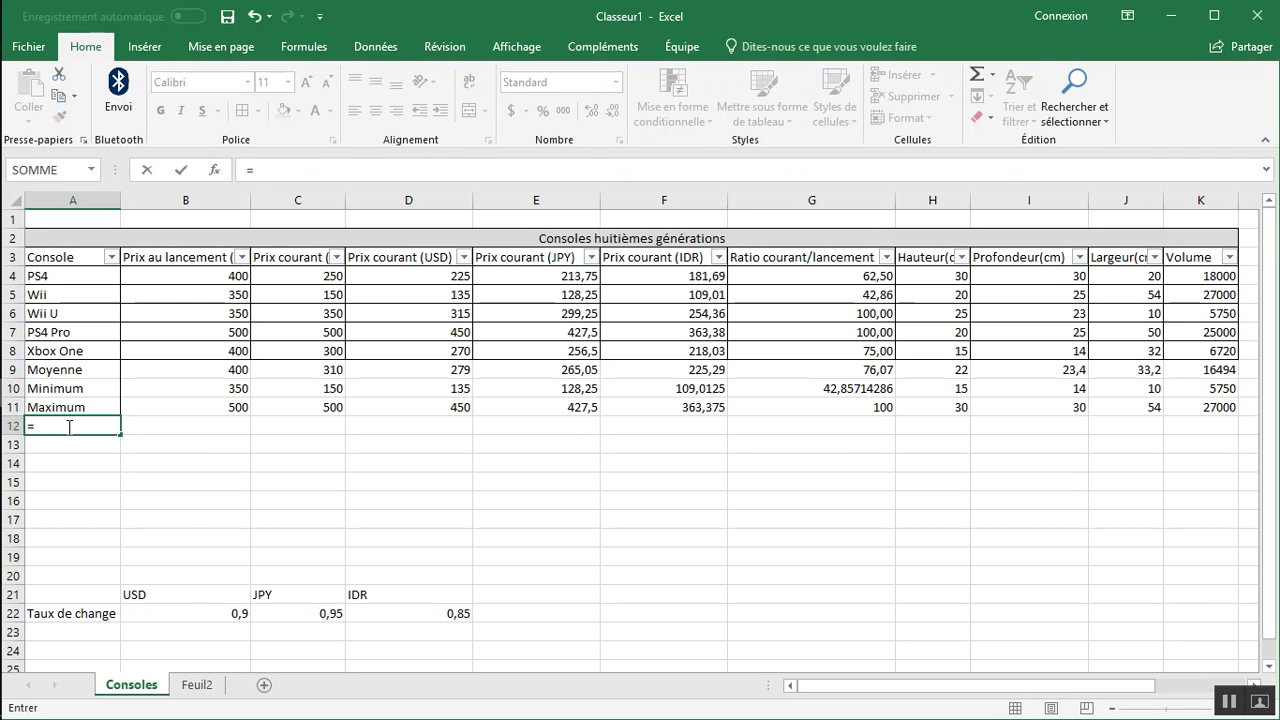
pyautogui.write('e')
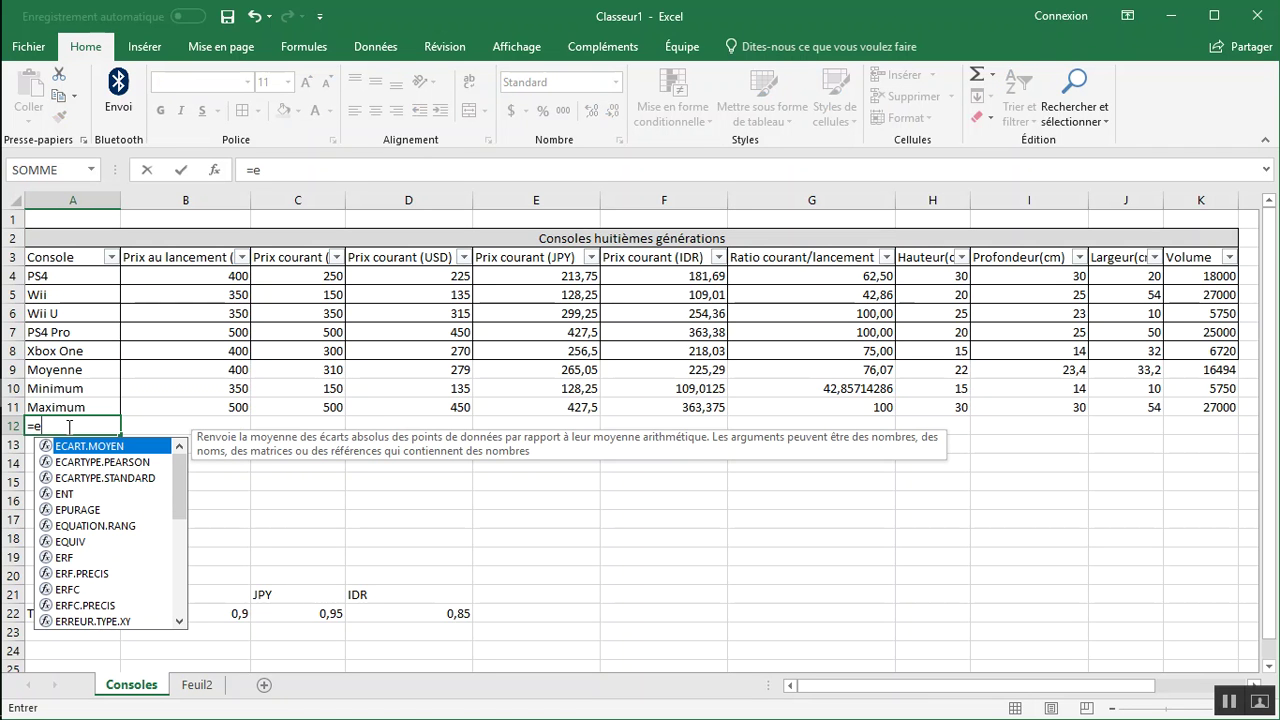
pyautogui.press('Down')
pyautogui.press('Down')
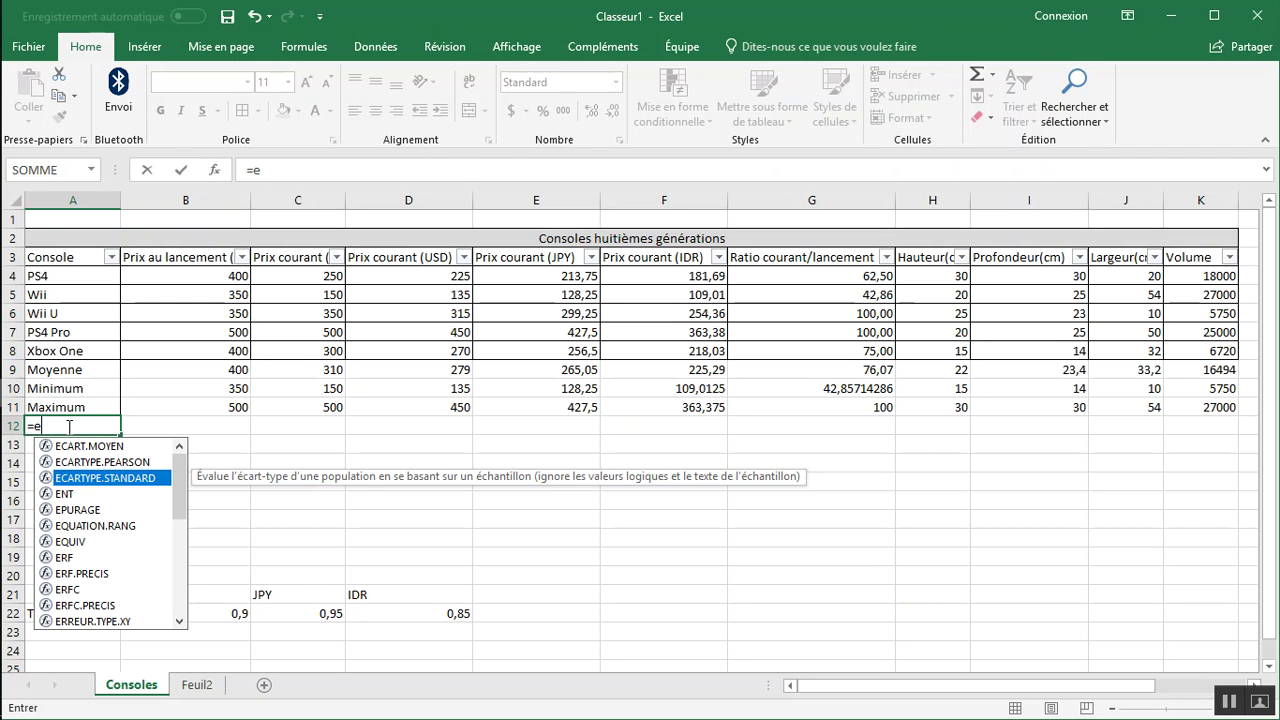
pyautogui.press('Up')
pyautogui.press('Up')
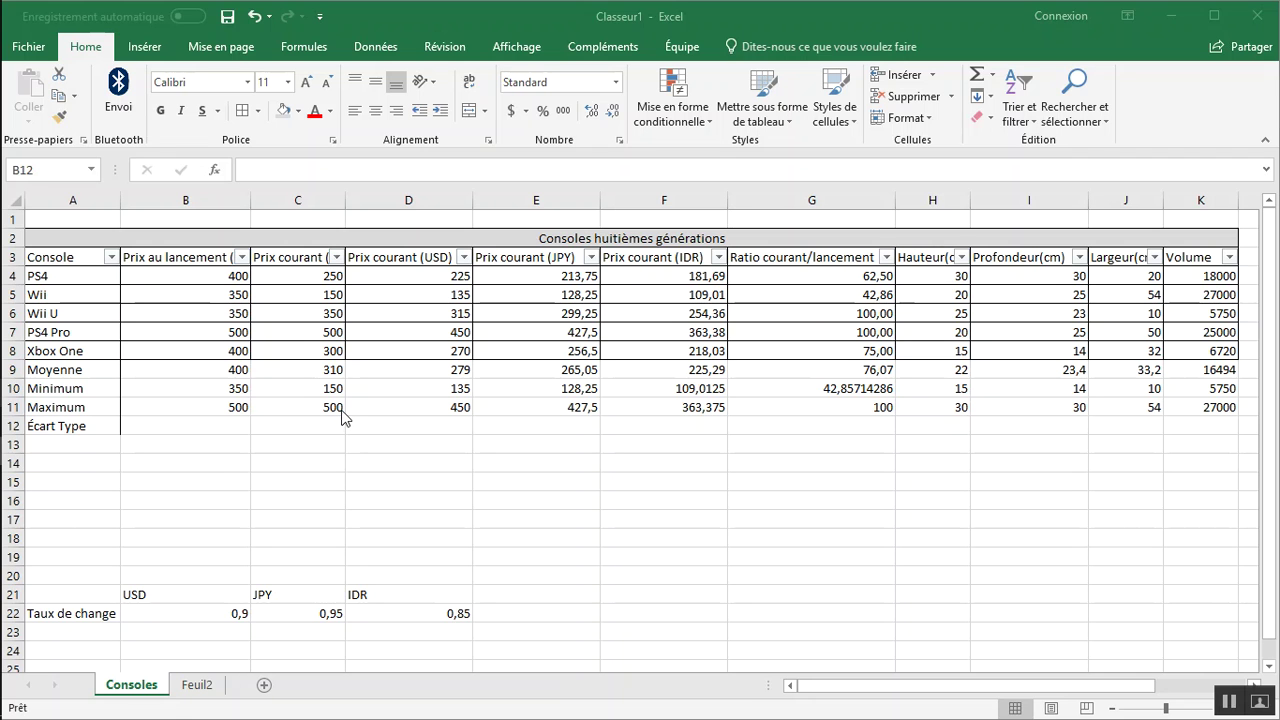
# Enter =ECARTYPE.STANDARD(B4:B8) in B12 and fill the formula across to K12
pyautogui.click(200, 437)
pyautogui.write('=')
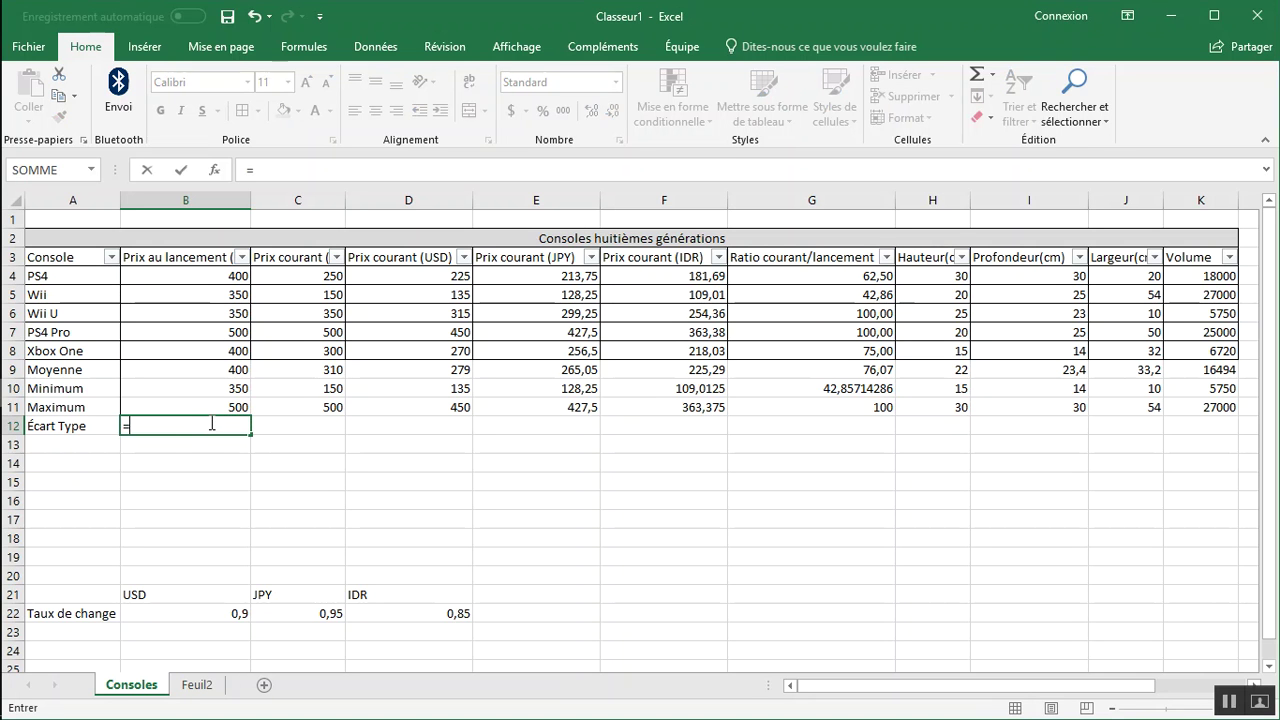
pyautogui.write('ec')
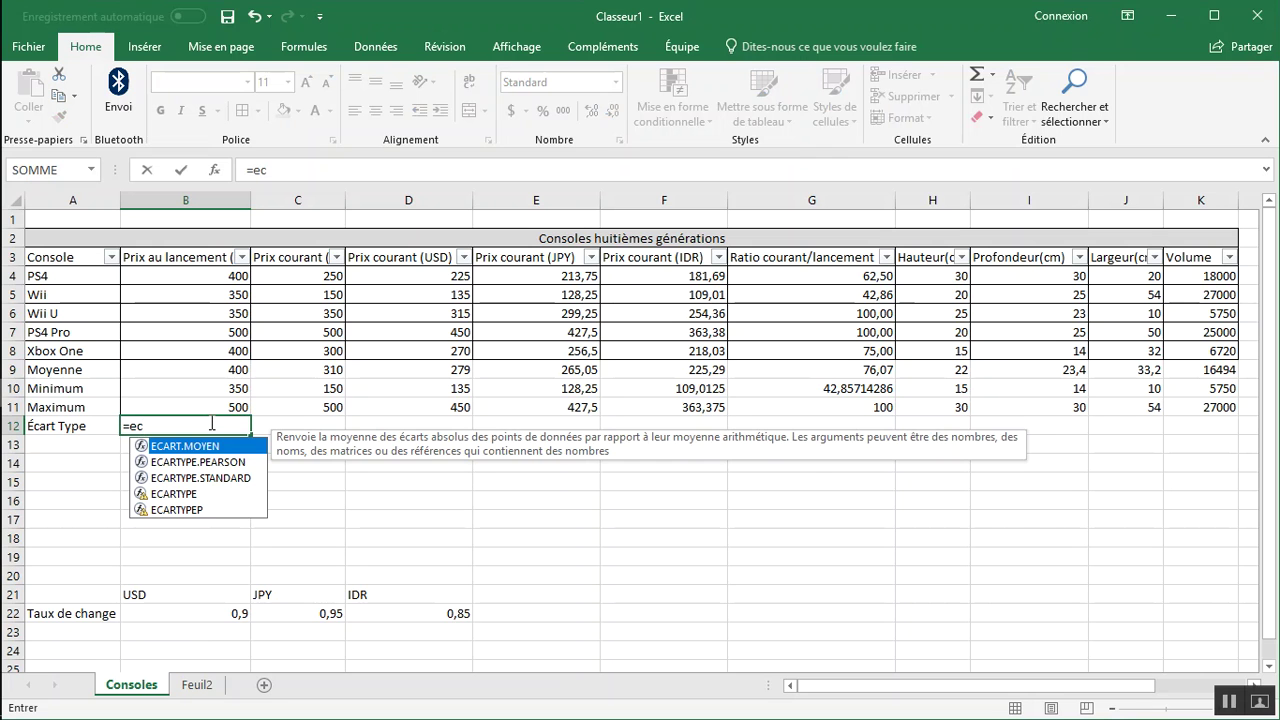
pyautogui.press('Down')
pyautogui.press('Down')
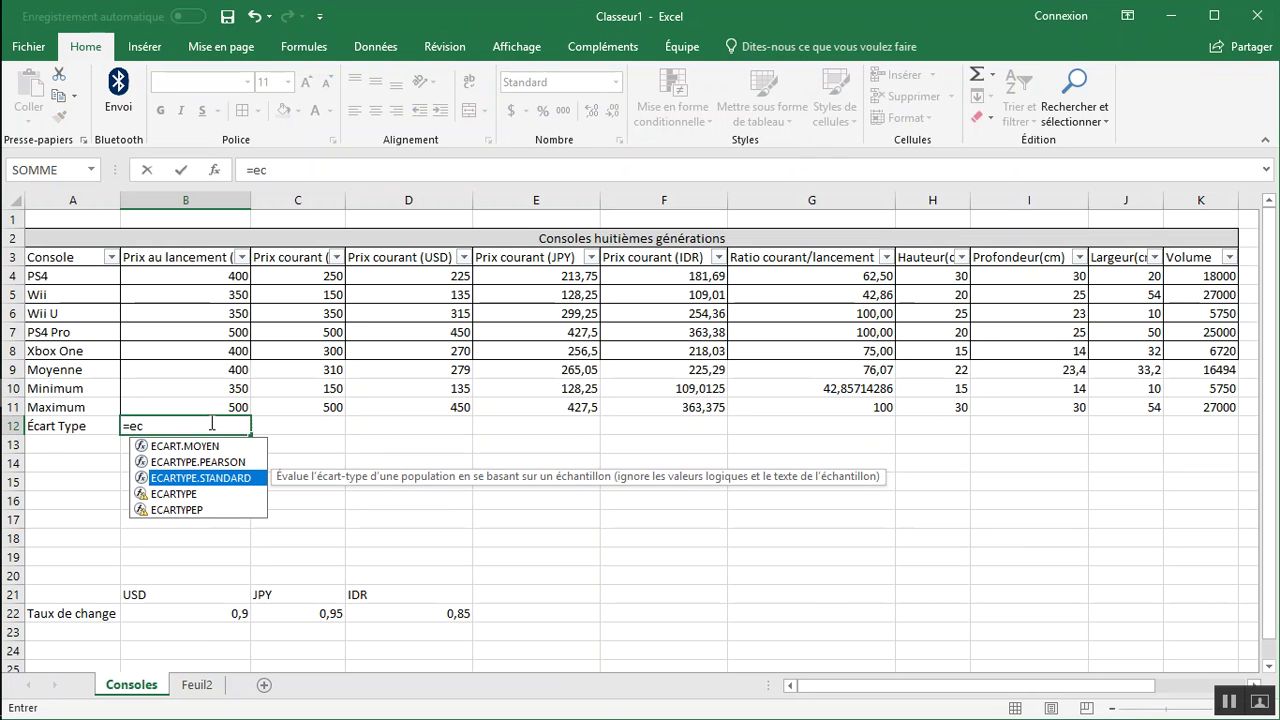
pyautogui.press('Tab')
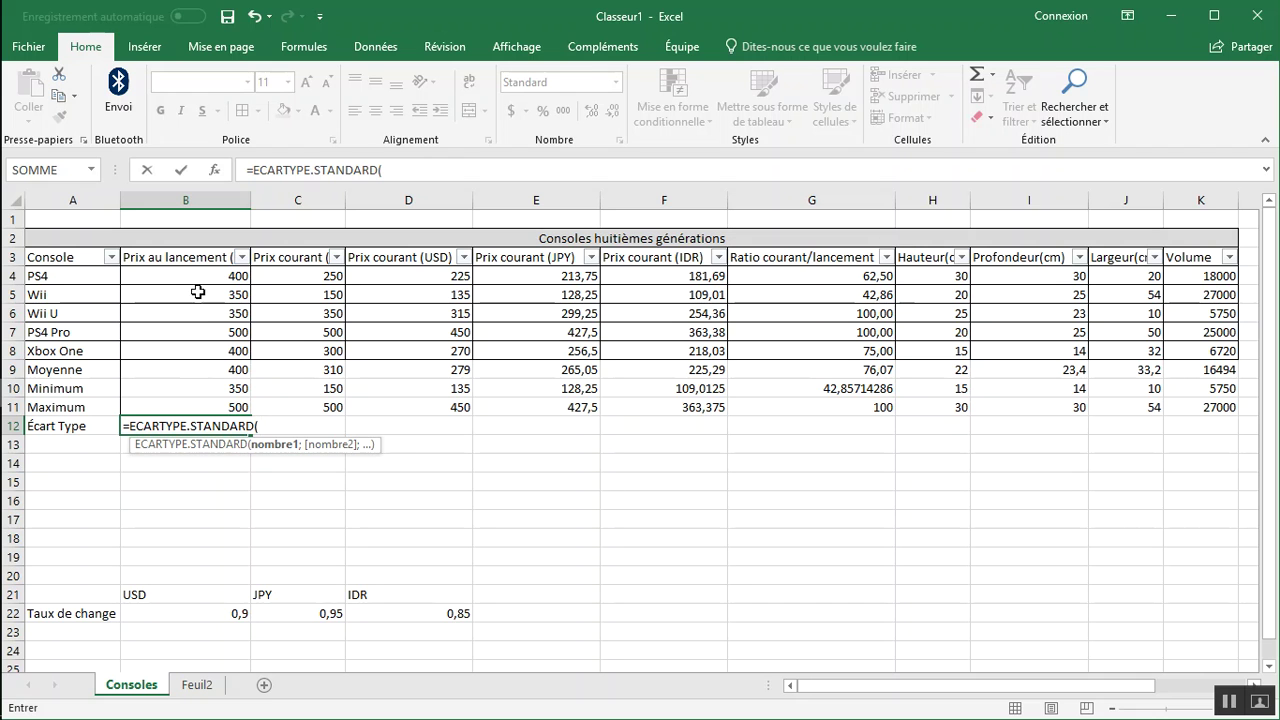
pyautogui.moveTo(205, 276); pyautogui.dragTo(209, 344)
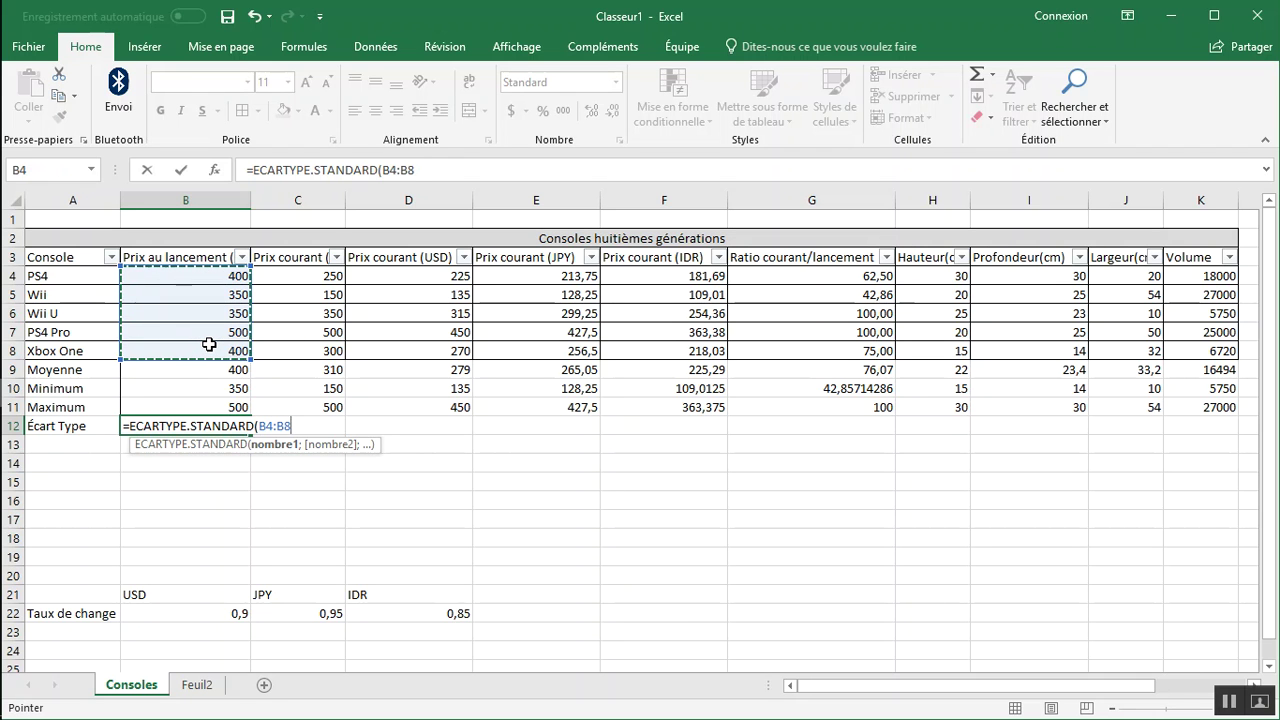
pyautogui.write(')')
pyautogui.press('Return')
pyautogui.press('Up')
pyautogui.press('Right')
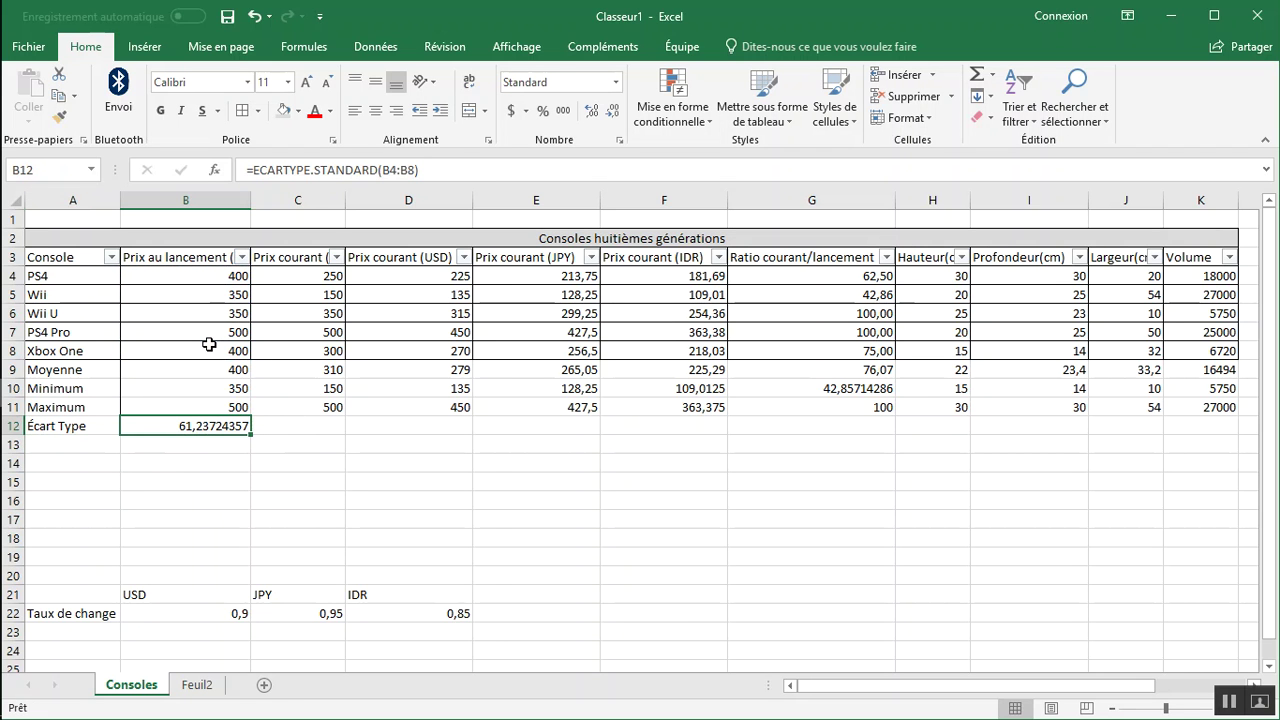
pyautogui.moveTo(251, 435); pyautogui.dragTo(1222, 428)
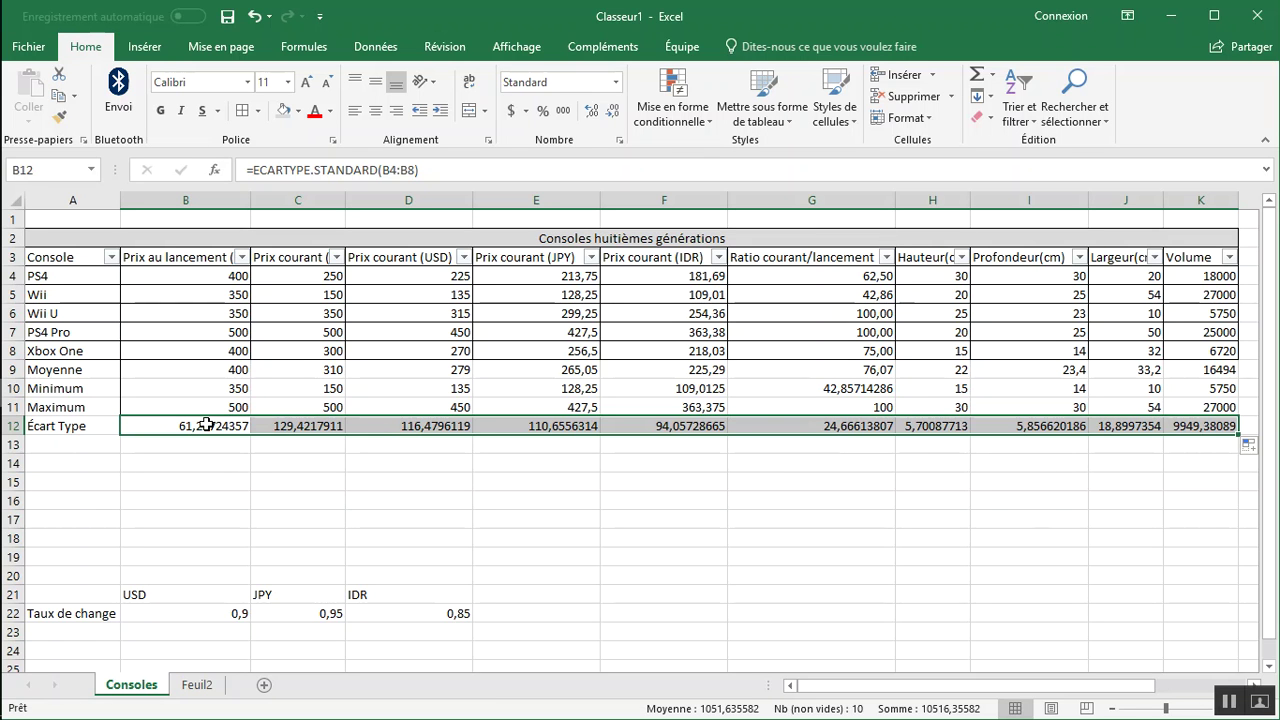
pyautogui.click(68, 440)
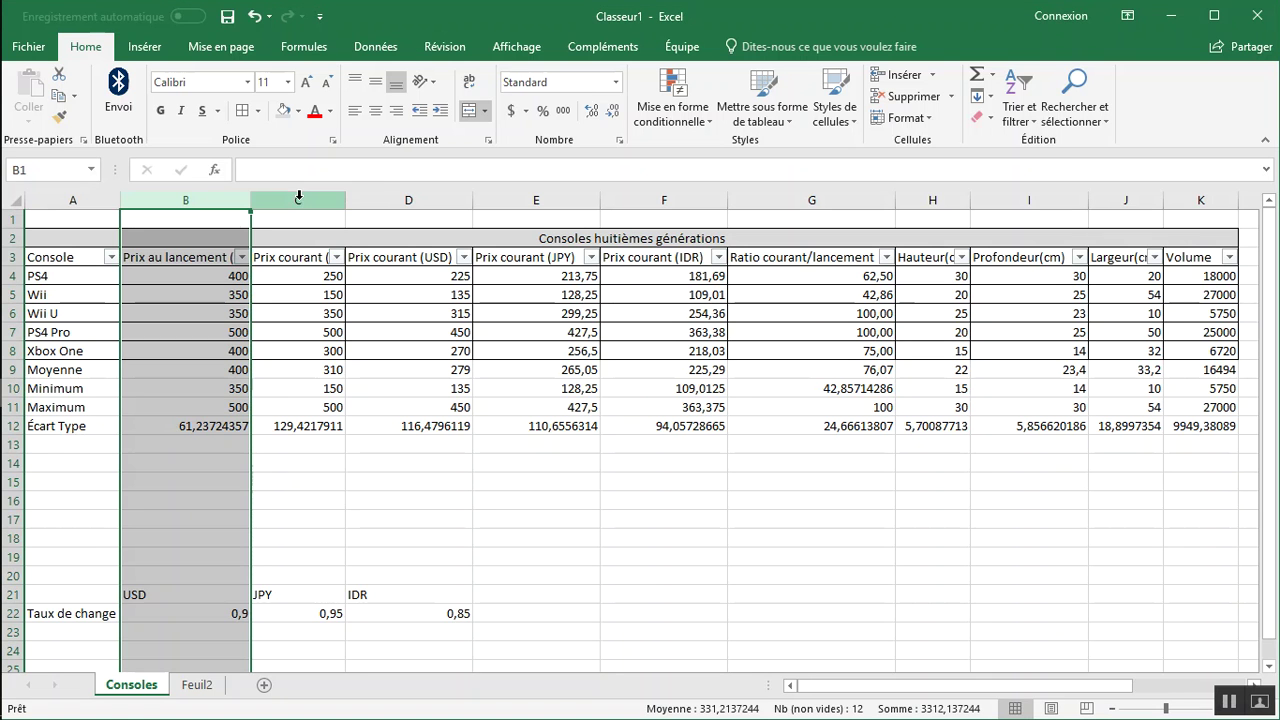
# Hide columns D and E, holding the current prices in USD and JPY
pyautogui.click(511, 200)
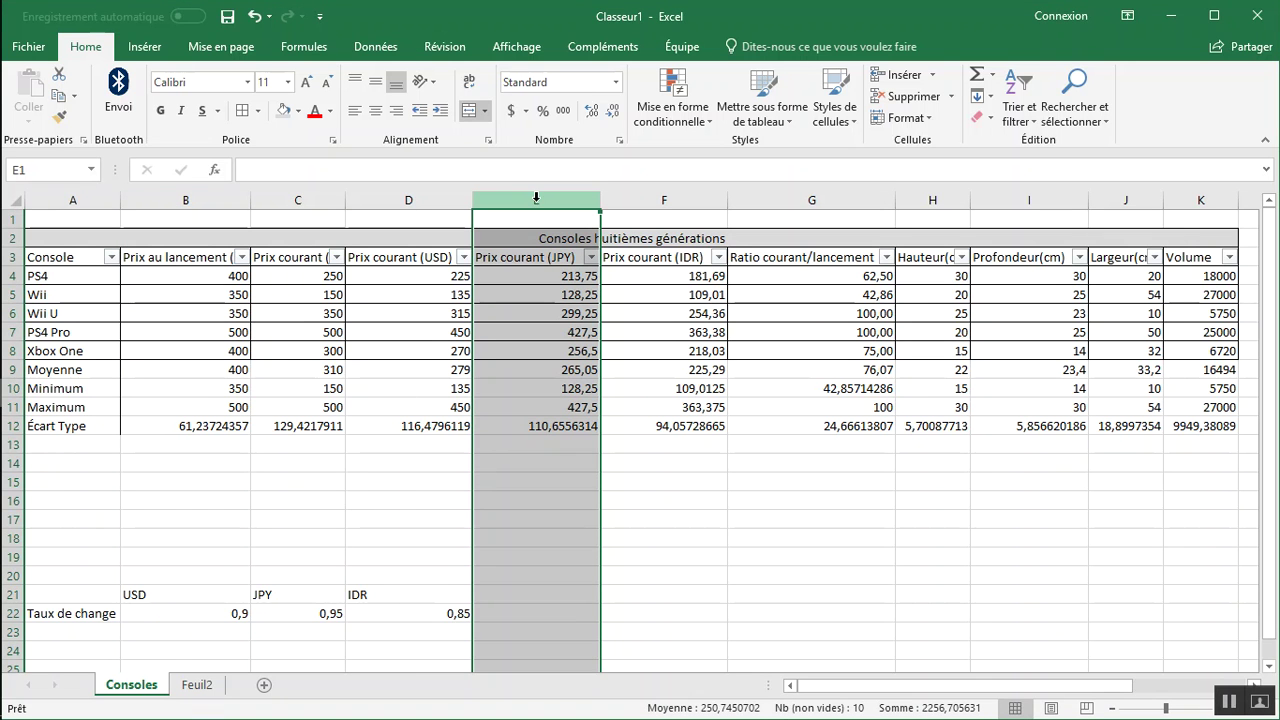
pyautogui.moveTo(537, 199); pyautogui.dragTo(360, 200)
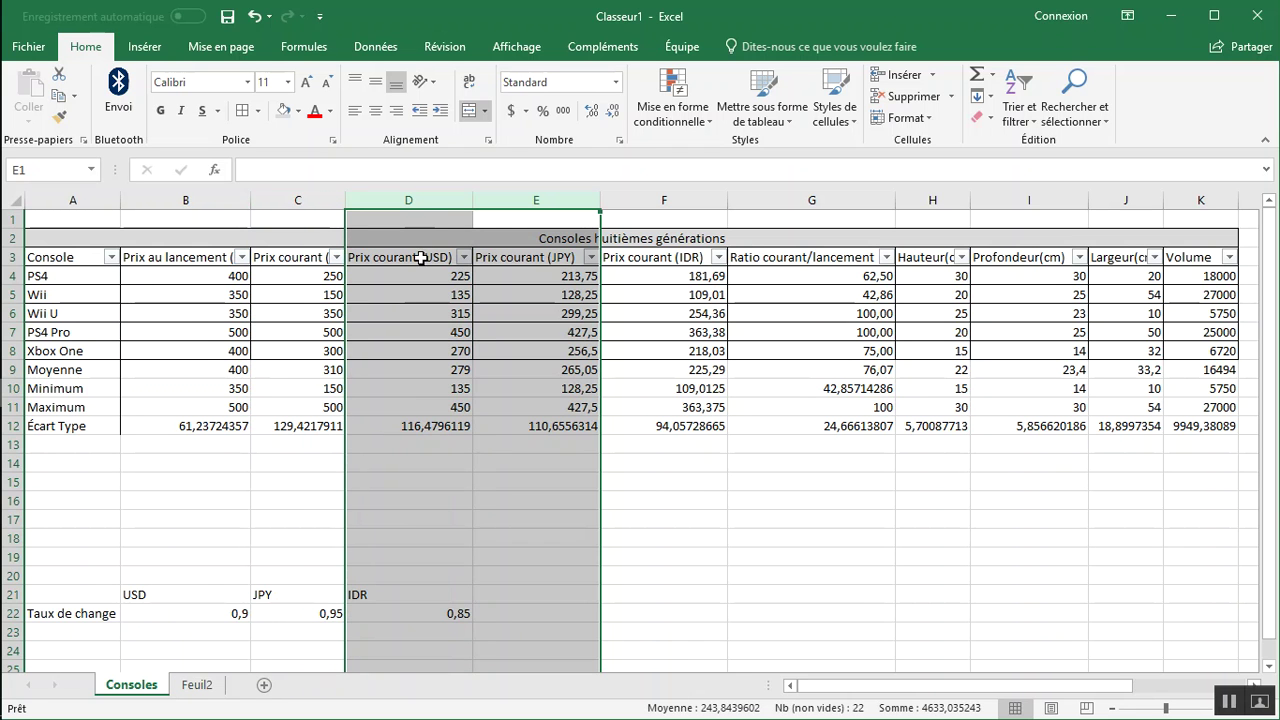
pyautogui.rightClick(438, 202)
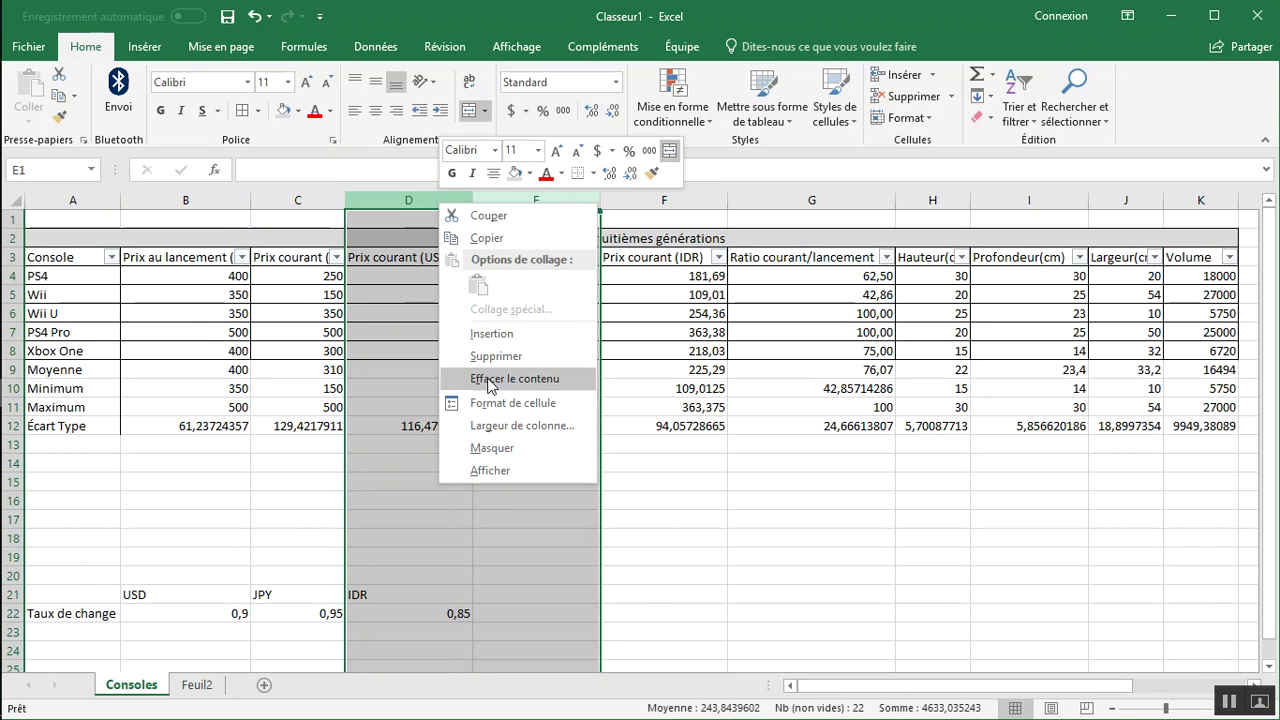
pyautogui.click(492, 449)
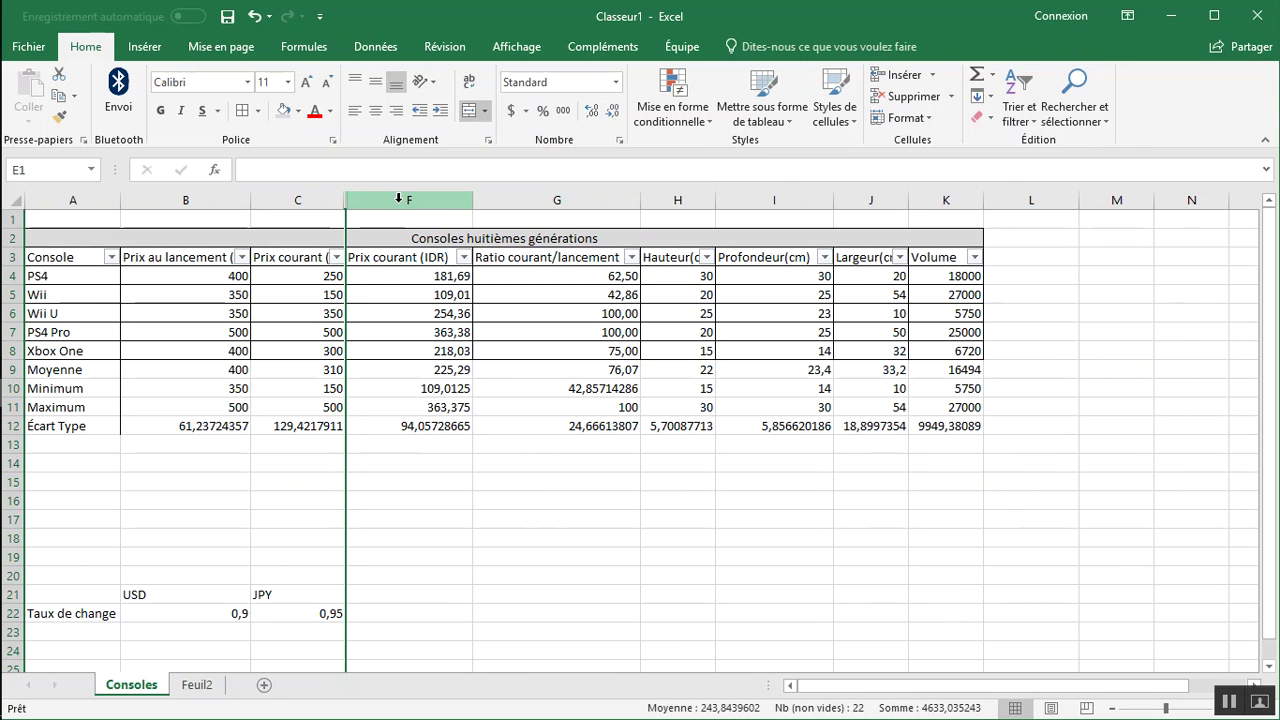
# Unhide the columns between C and F
pyautogui.moveTo(398, 200); pyautogui.dragTo(314, 200)
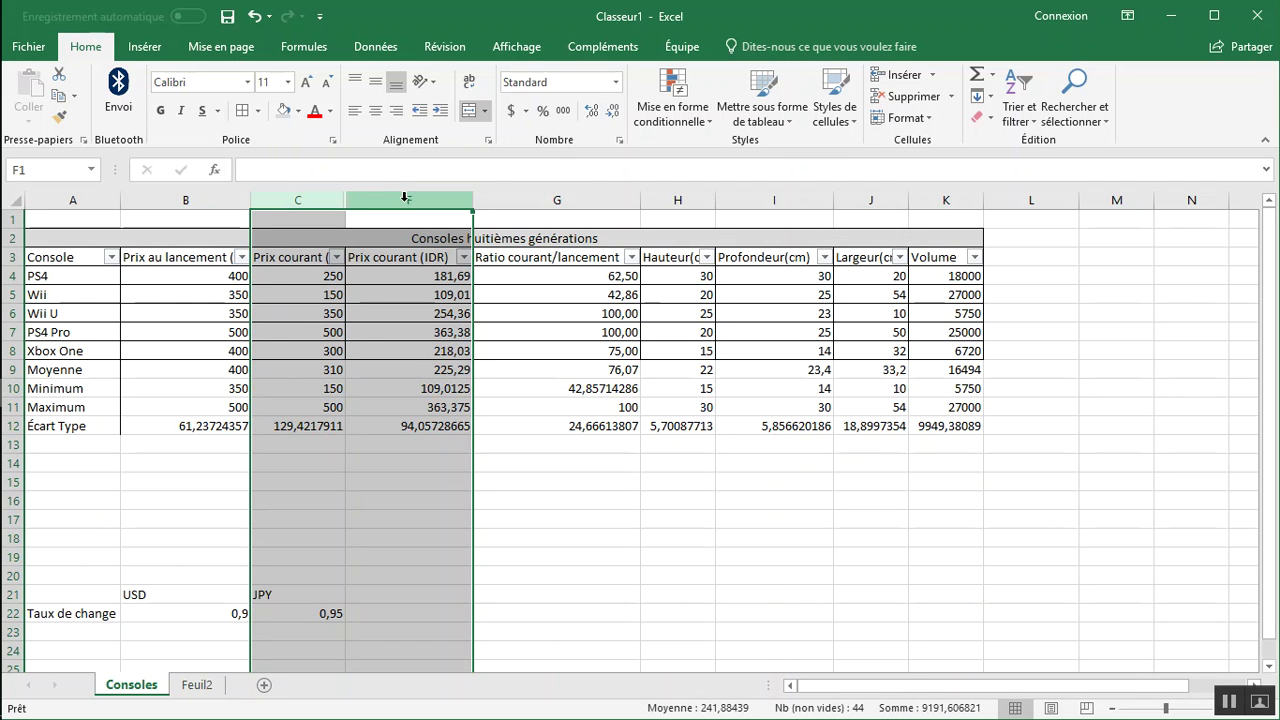
pyautogui.rightClick(320, 199)
pyautogui.click(395, 469)
# Hide columns D to F, holding the current prices in USD, JPY and IDR
pyautogui.moveTo(446, 202); pyautogui.dragTo(658, 205)
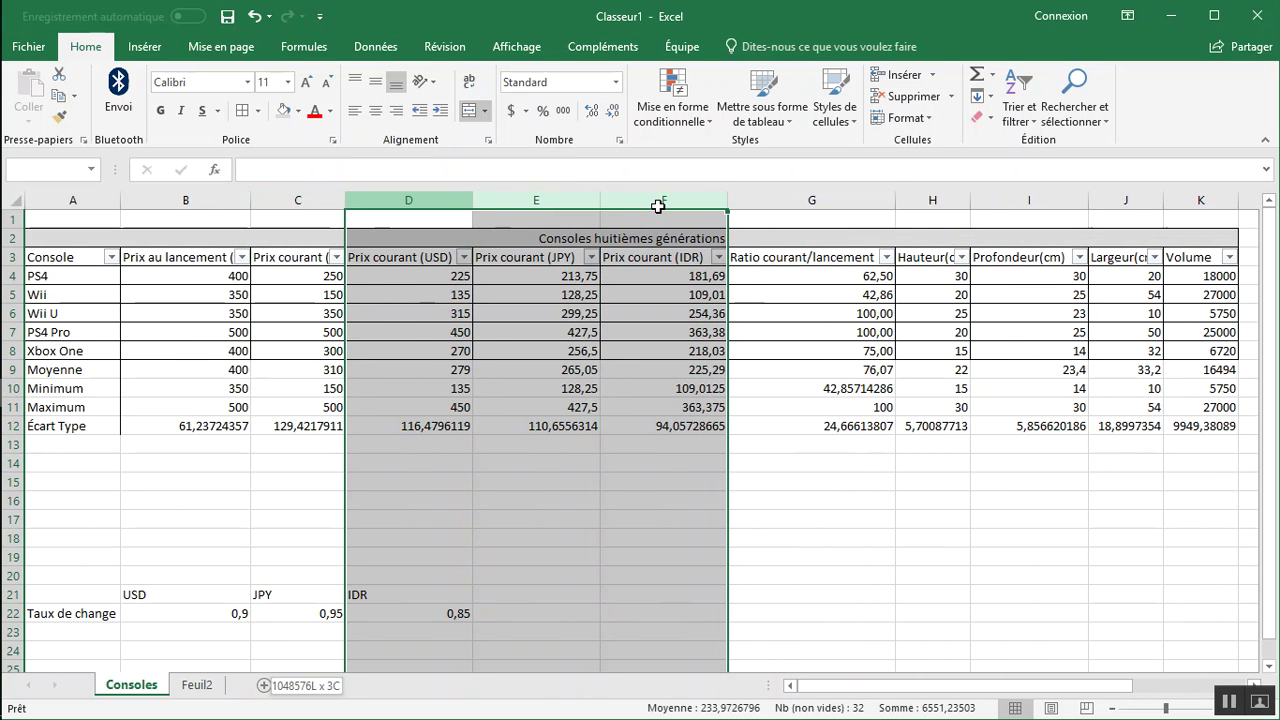
pyautogui.rightClick(424, 200)
pyautogui.click(477, 445)
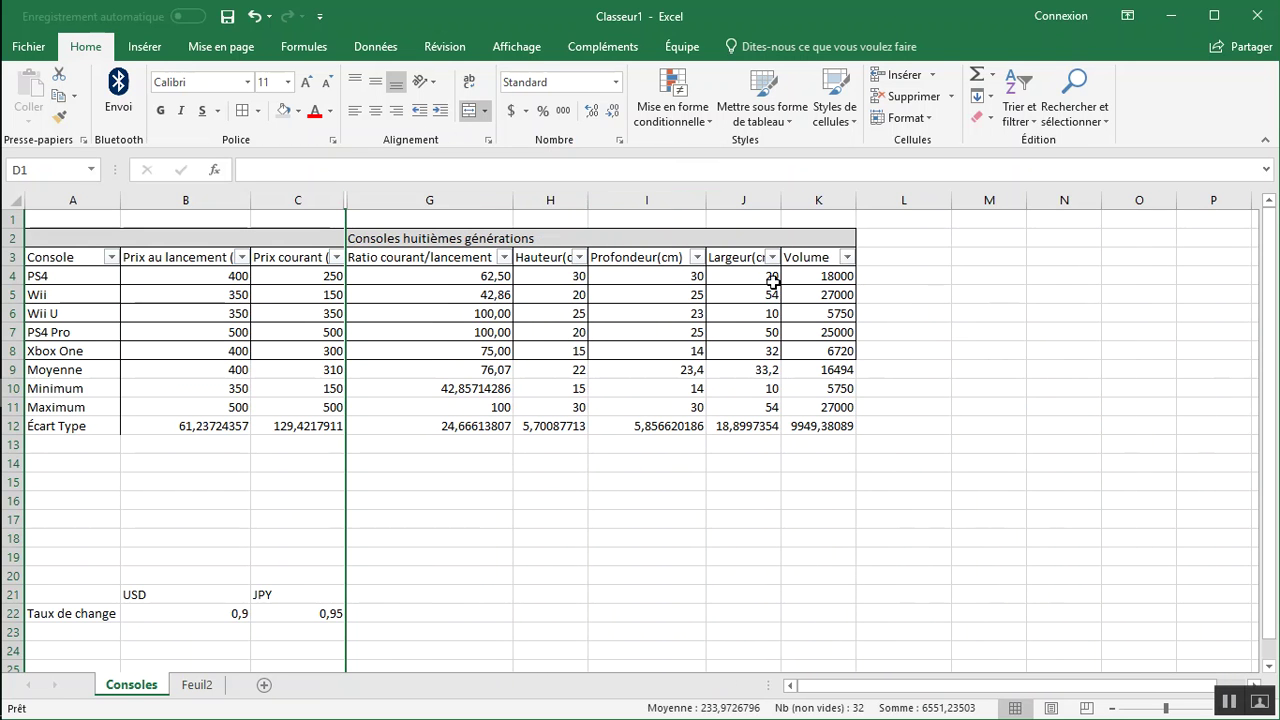
# Enter =SI(C4>300;"Trop cher";"Abordable") in L4 and fill the formula down column L for the other consoles
pyautogui.click(892, 256)
pyautogui.click(908, 236)
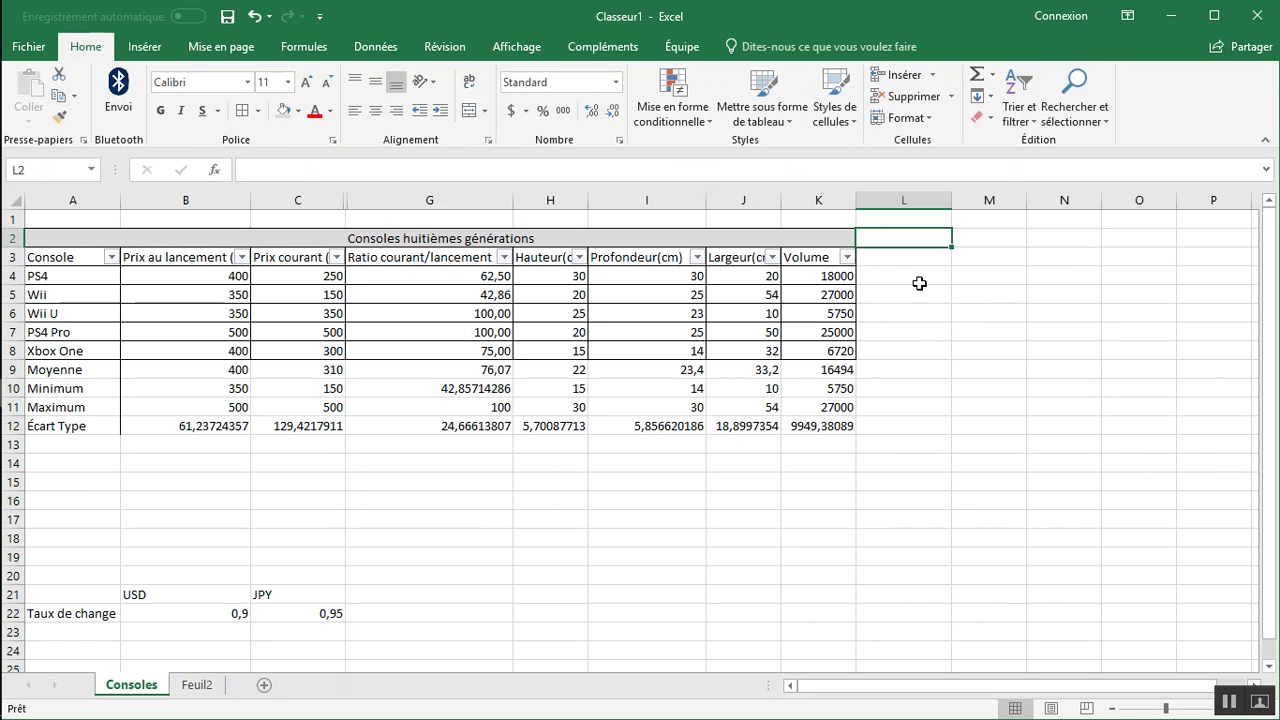
pyautogui.press('Down')
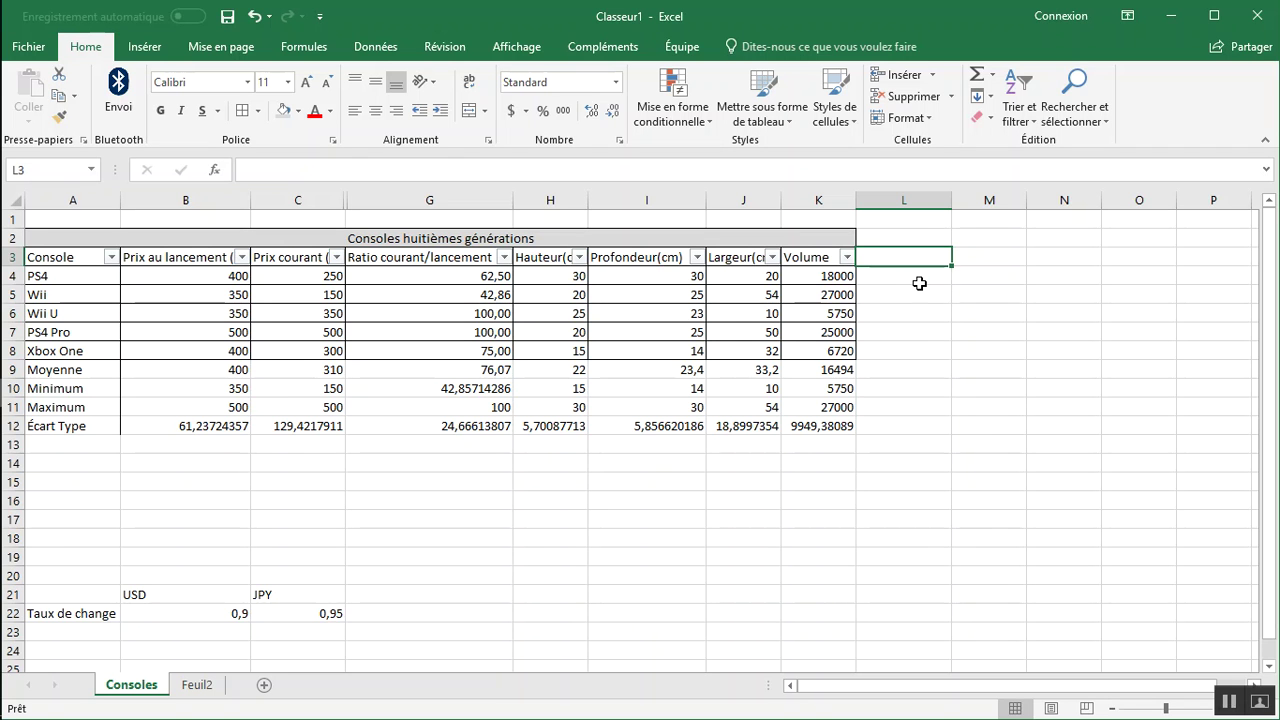
pyautogui.click(919, 280)
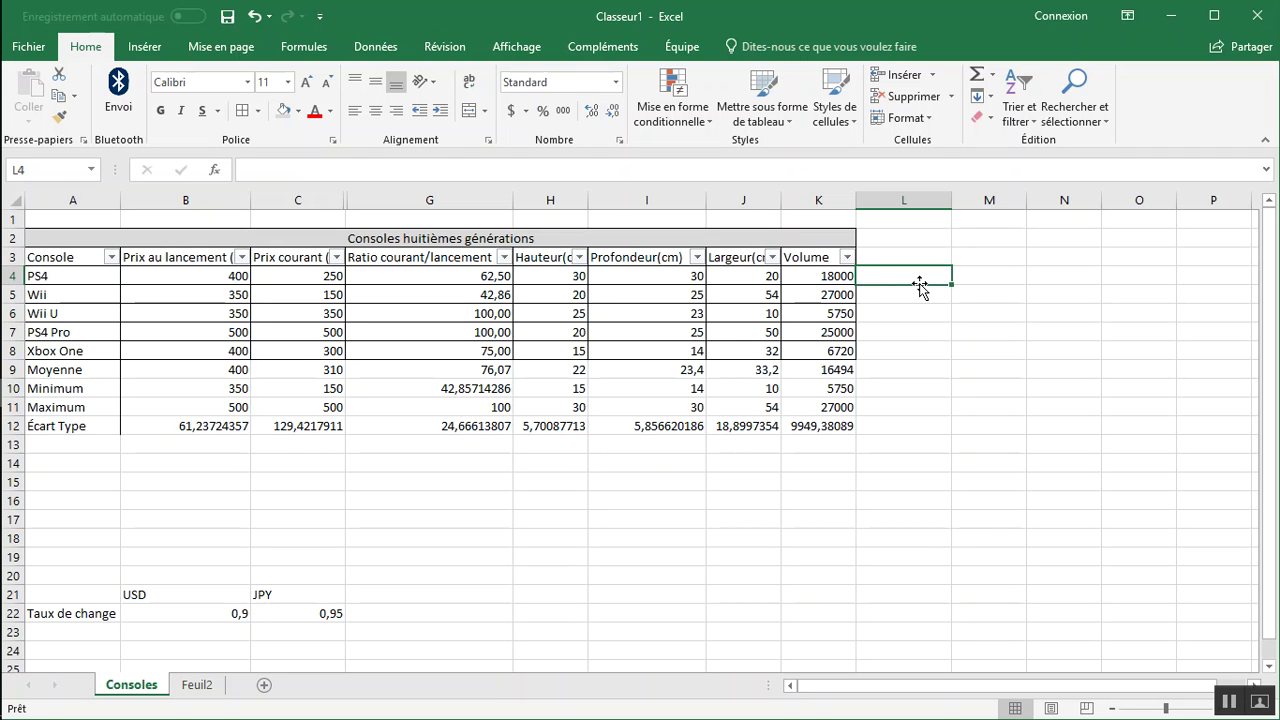
pyautogui.write('=')
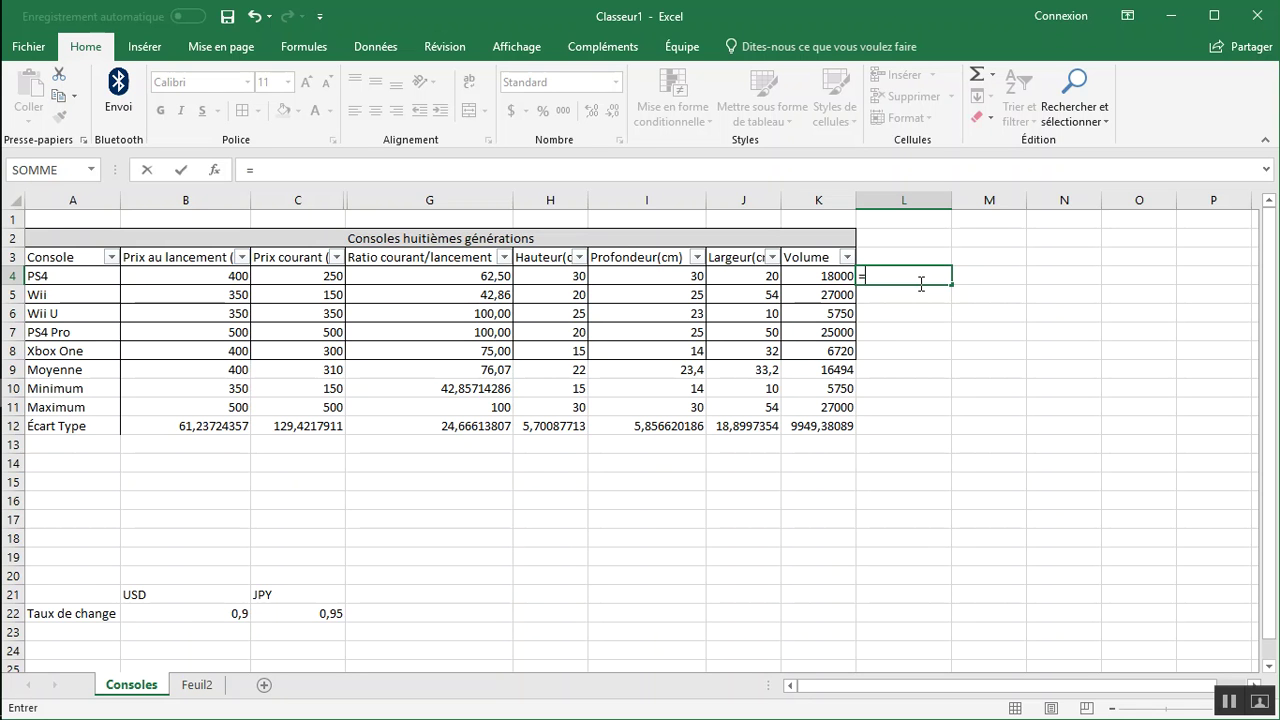
pyautogui.write('SI')
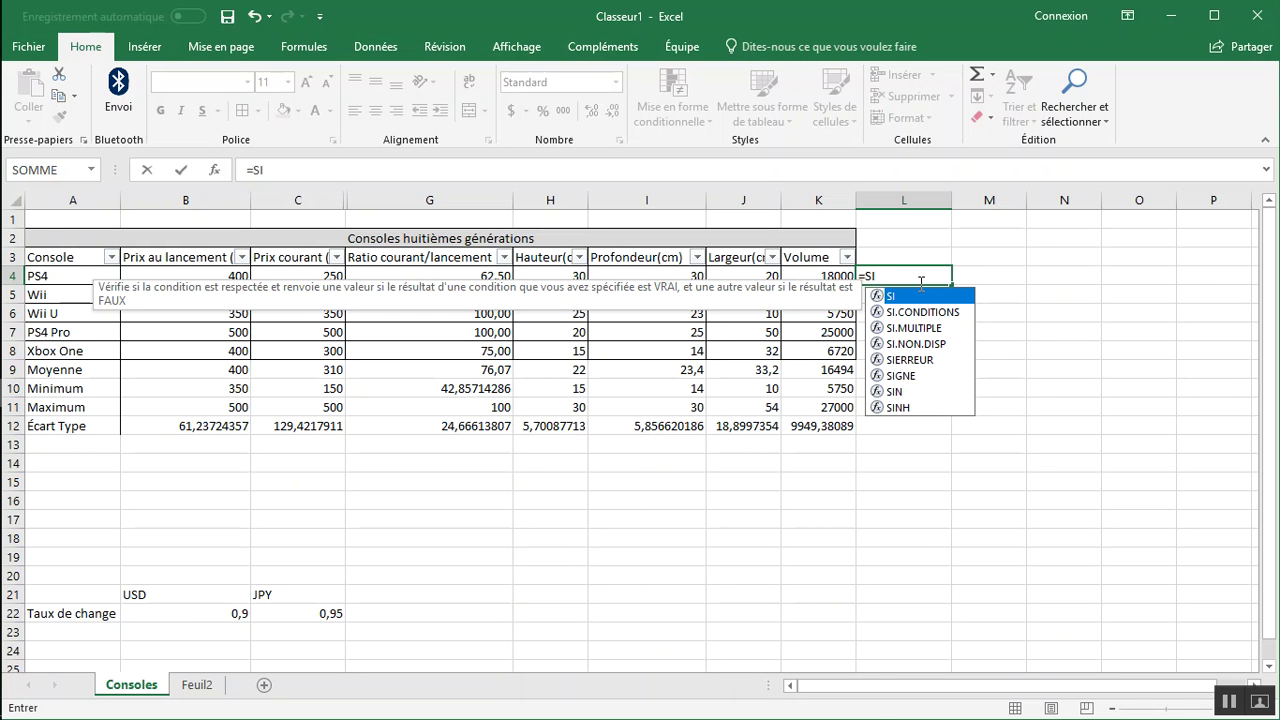
pyautogui.write('(')
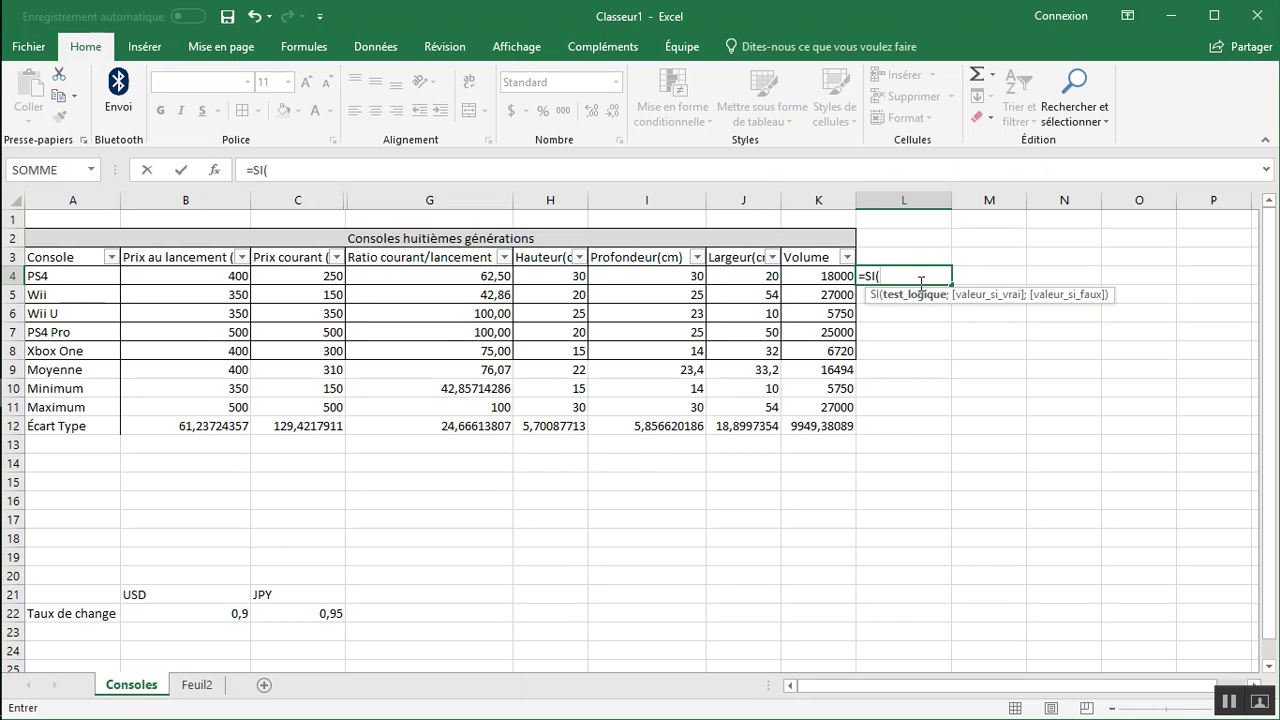
pyautogui.click(323, 276)
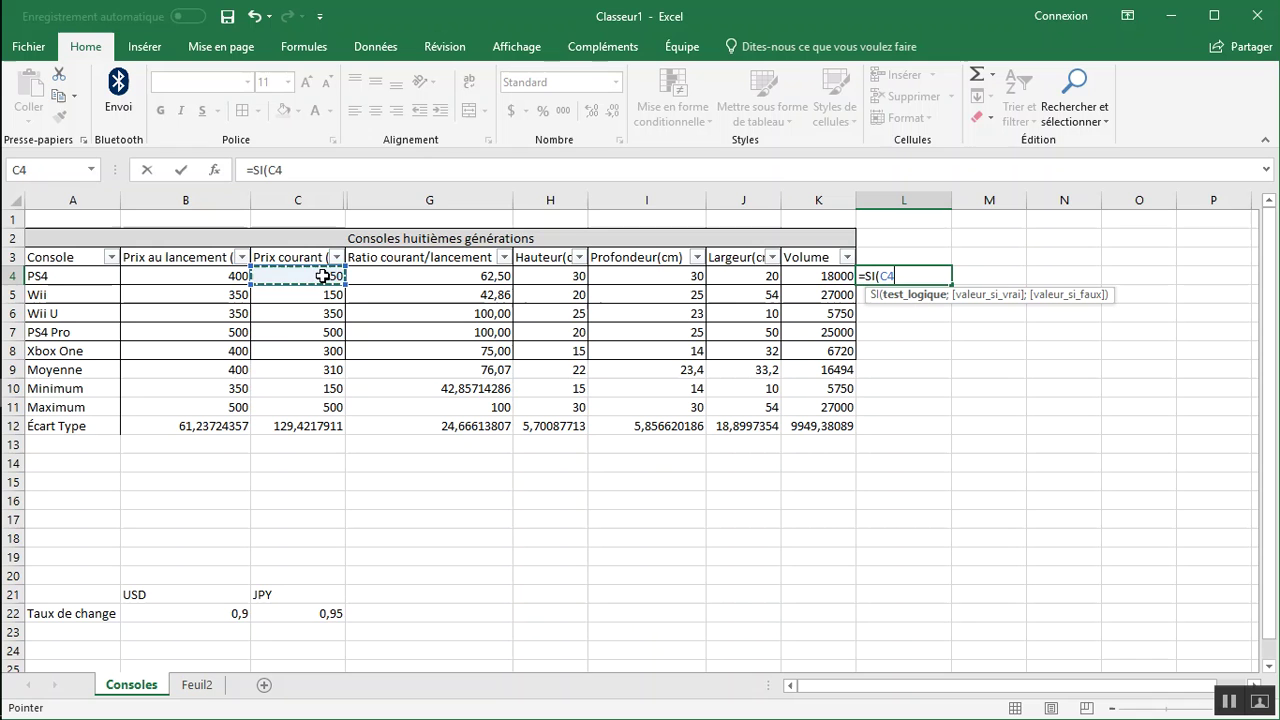
pyautogui.write('>')
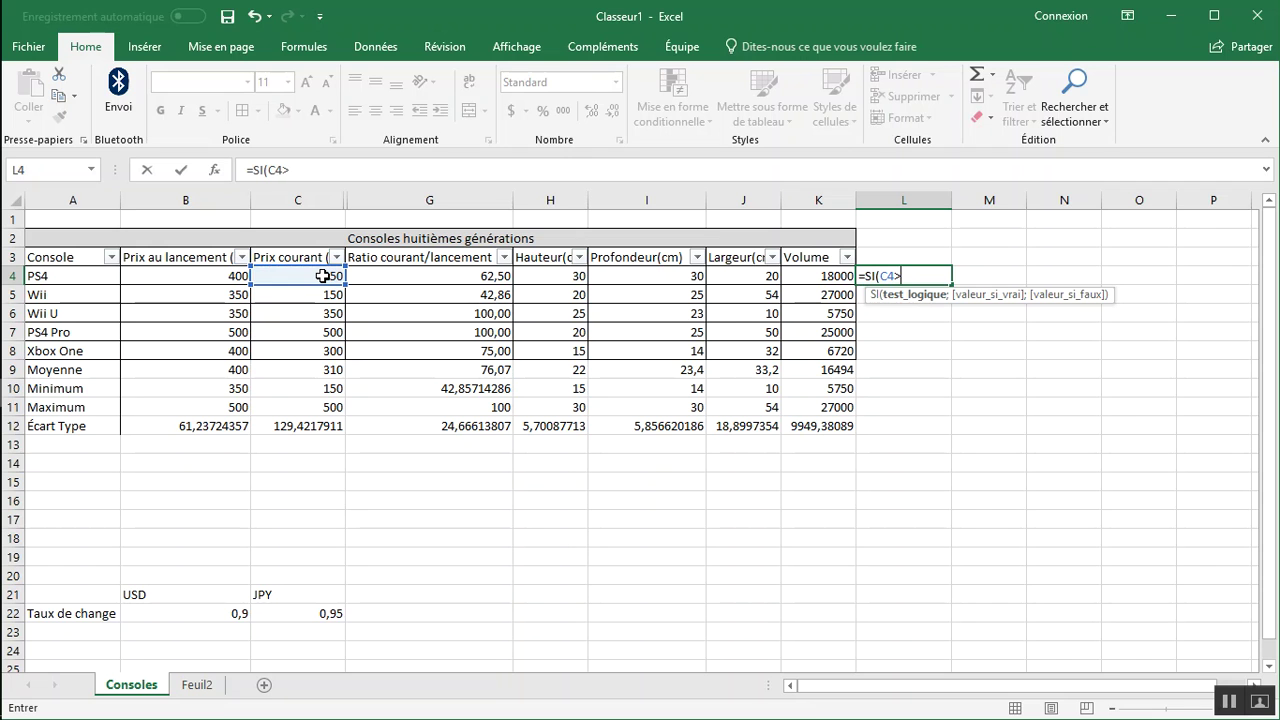
pyautogui.write('300;"')
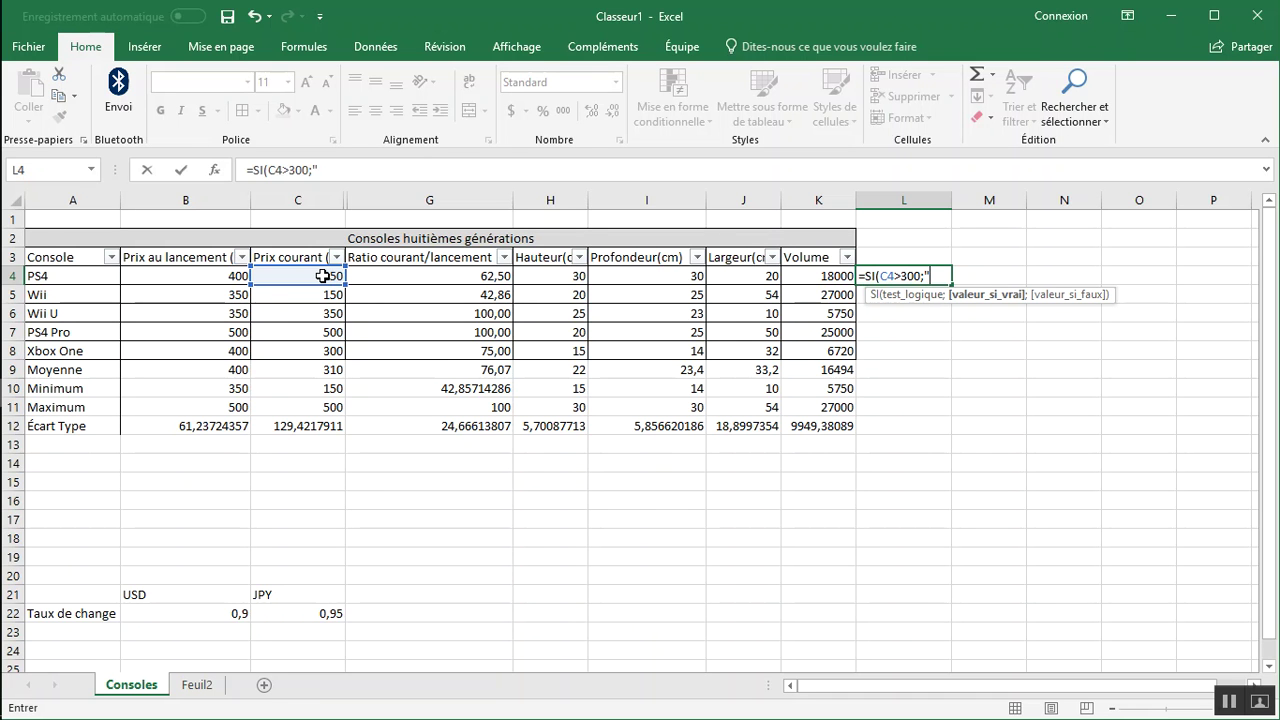
pyautogui.write('Trop cher')
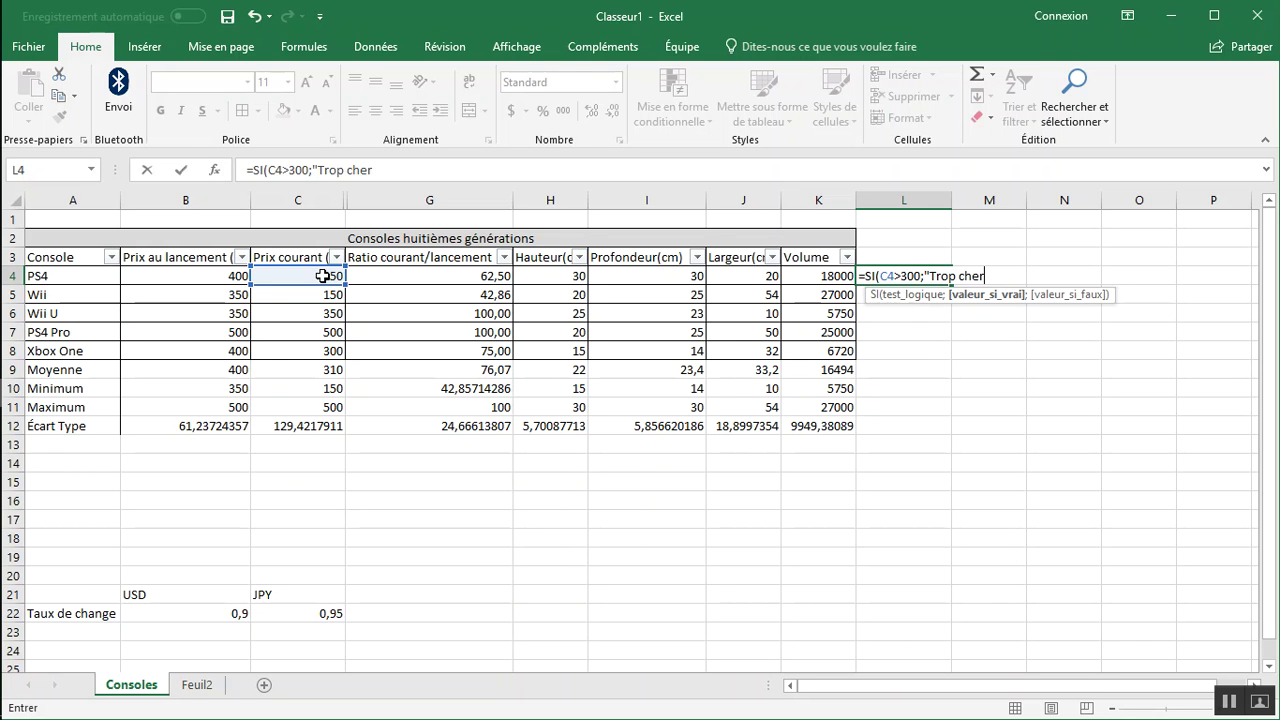
pyautogui.write('"')
pyautogui.write(';')
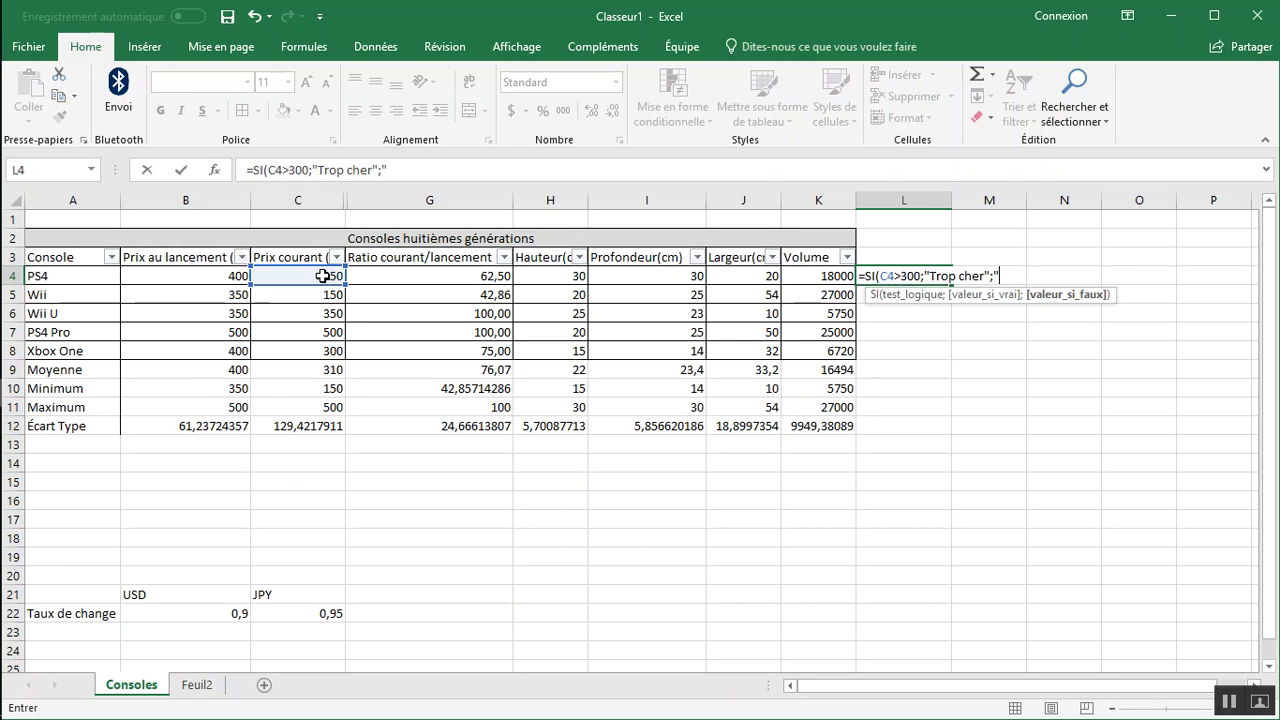
pyautogui.write('"')
pyautogui.write('Abro')
pyautogui.press('BackSpace')
pyautogui.press('BackSpace')
pyautogui.press('BackSpace')
pyautogui.write('bordable")')
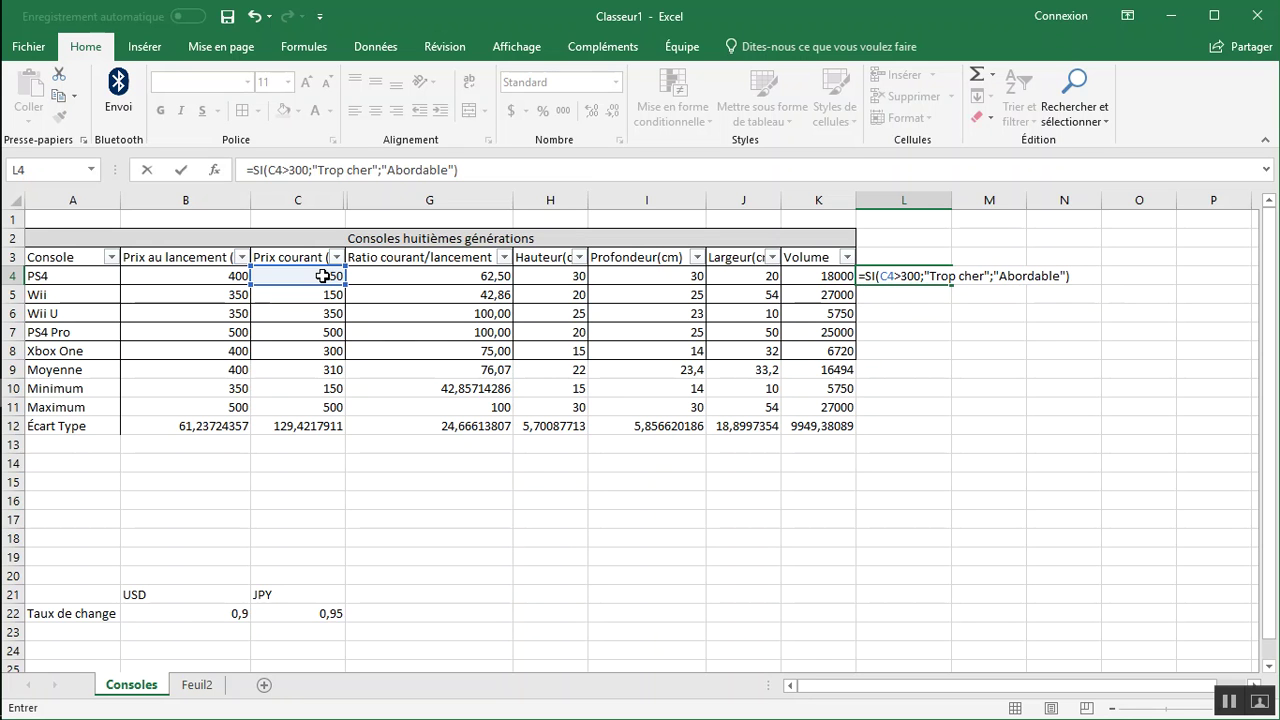
pyautogui.press('Return')
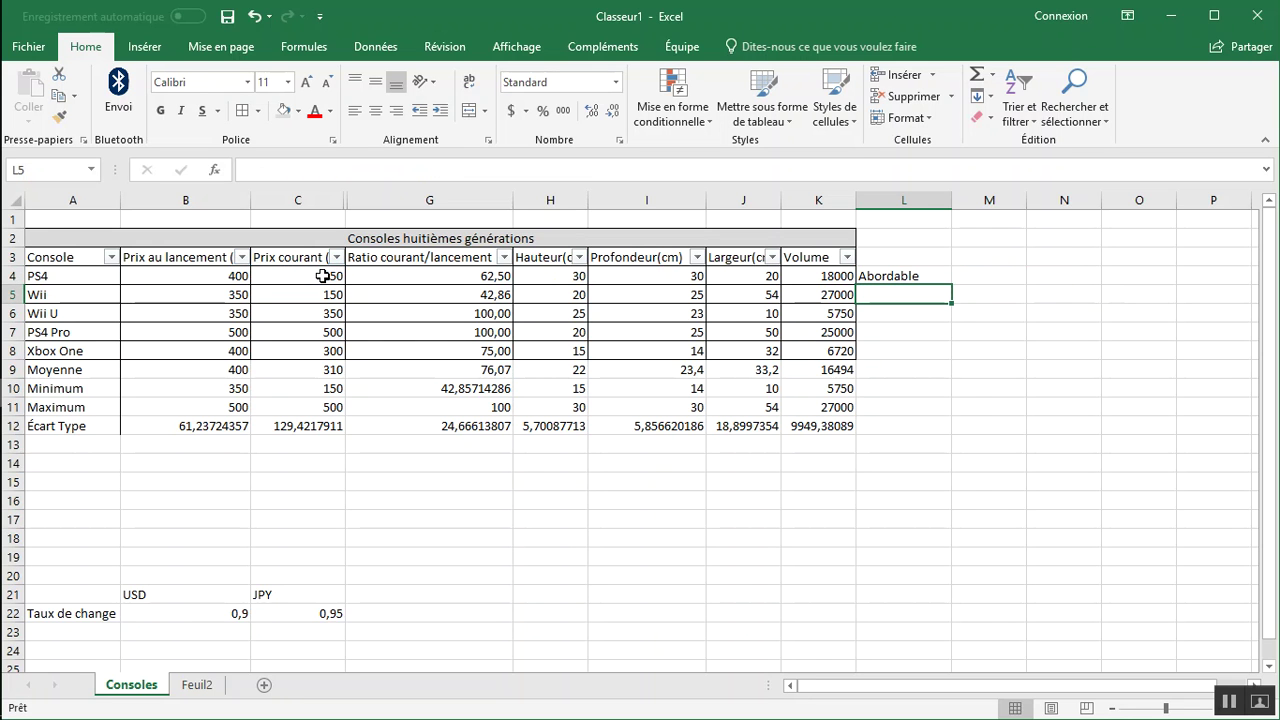
pyautogui.click(896, 277)
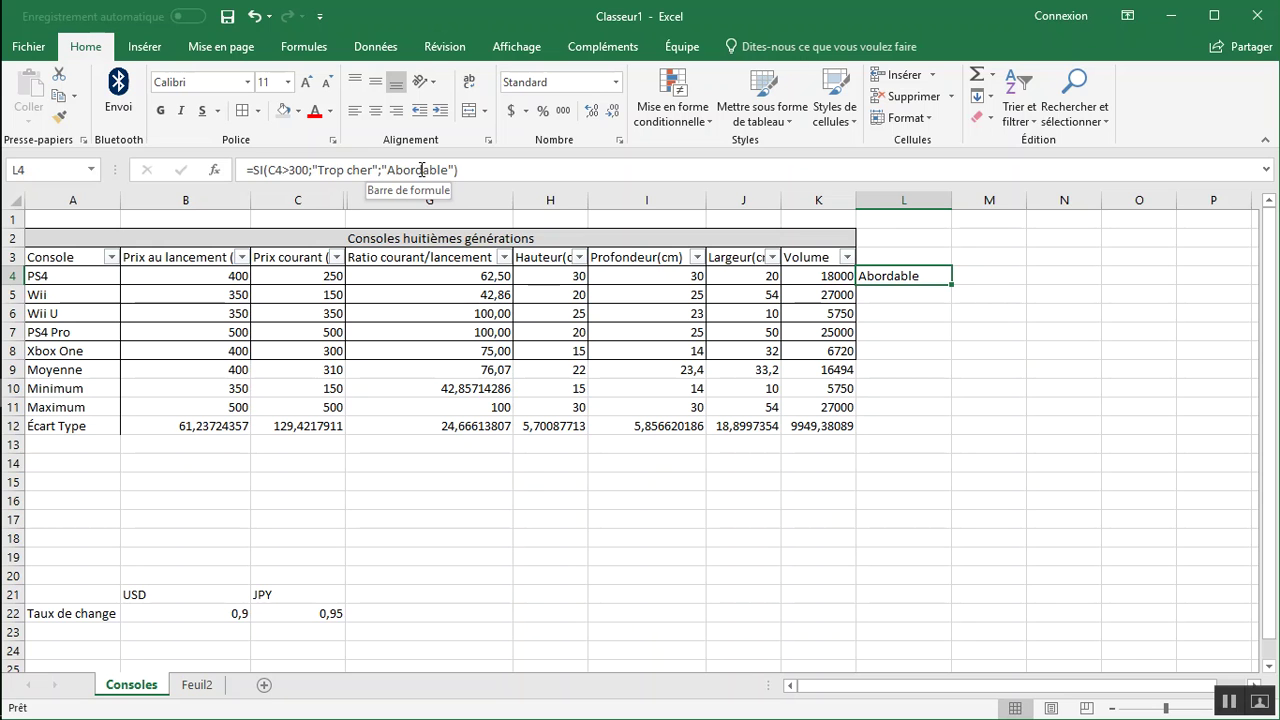
pyautogui.moveTo(951, 285); pyautogui.dragTo(946, 362)
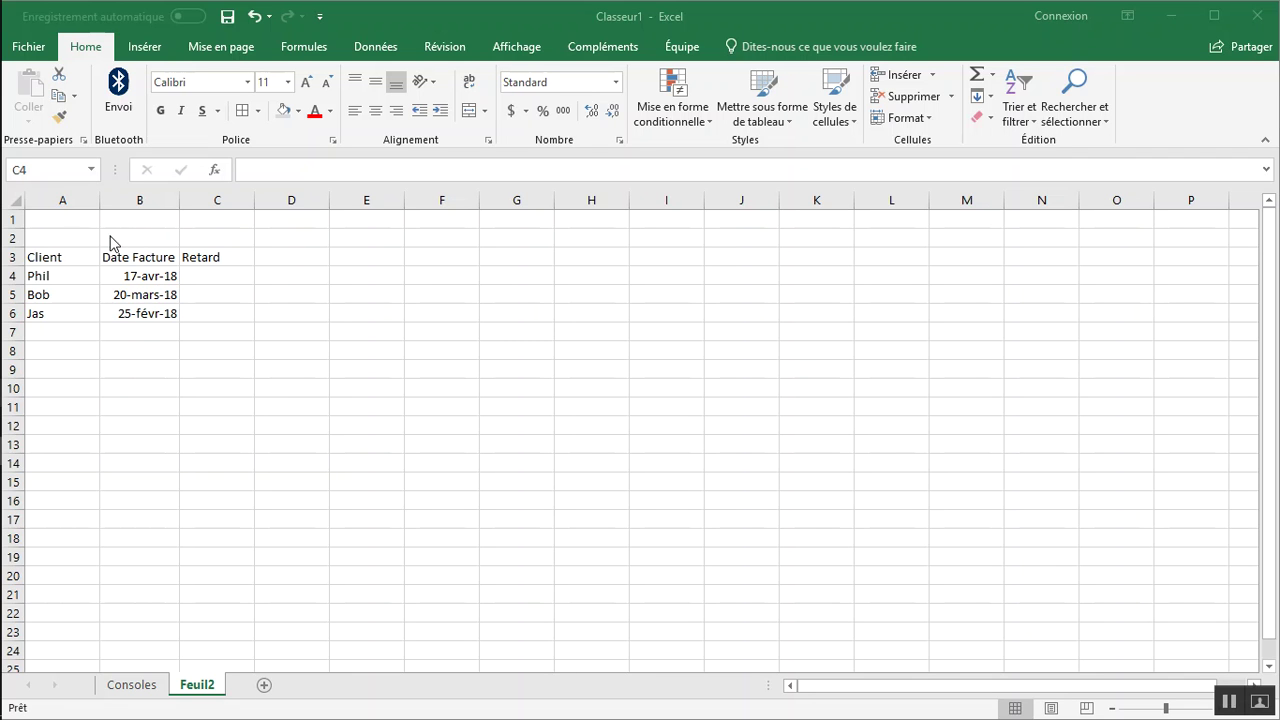
# Enter =AUJOURDHUI() in cell A1 of the Feuil2 sheet
pyautogui.click(84, 222)
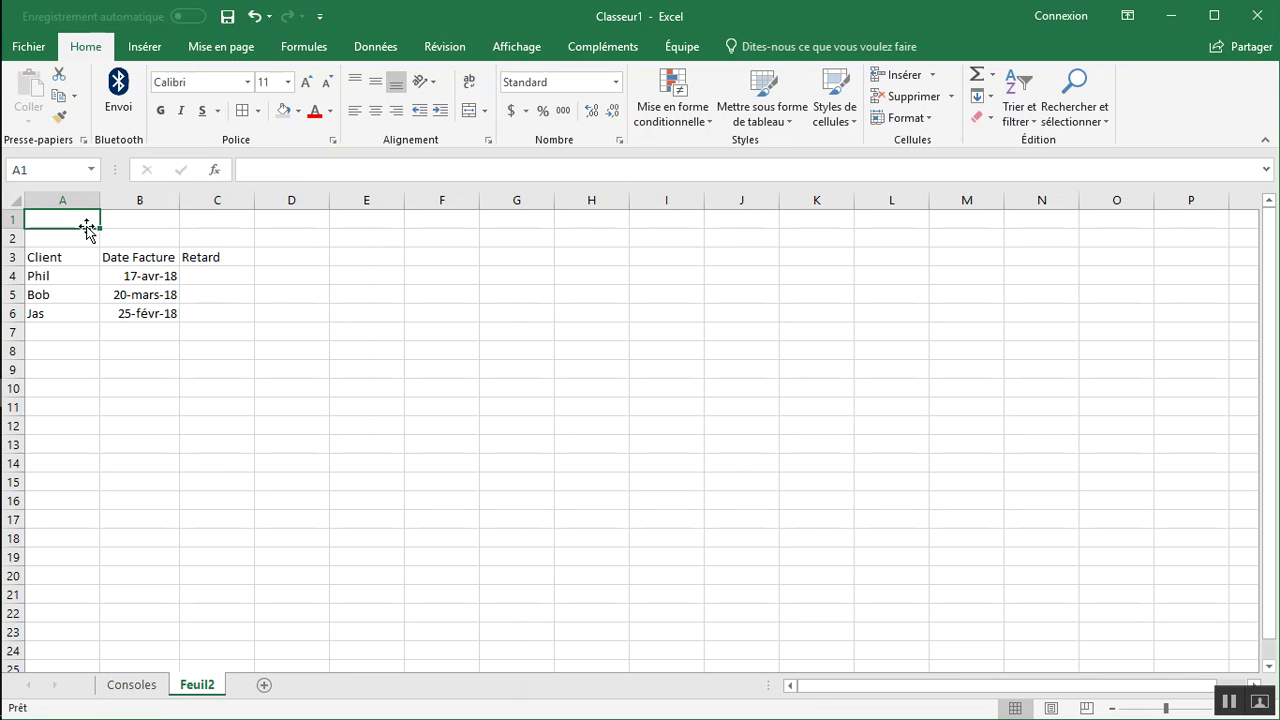
pyautogui.write('=Au')
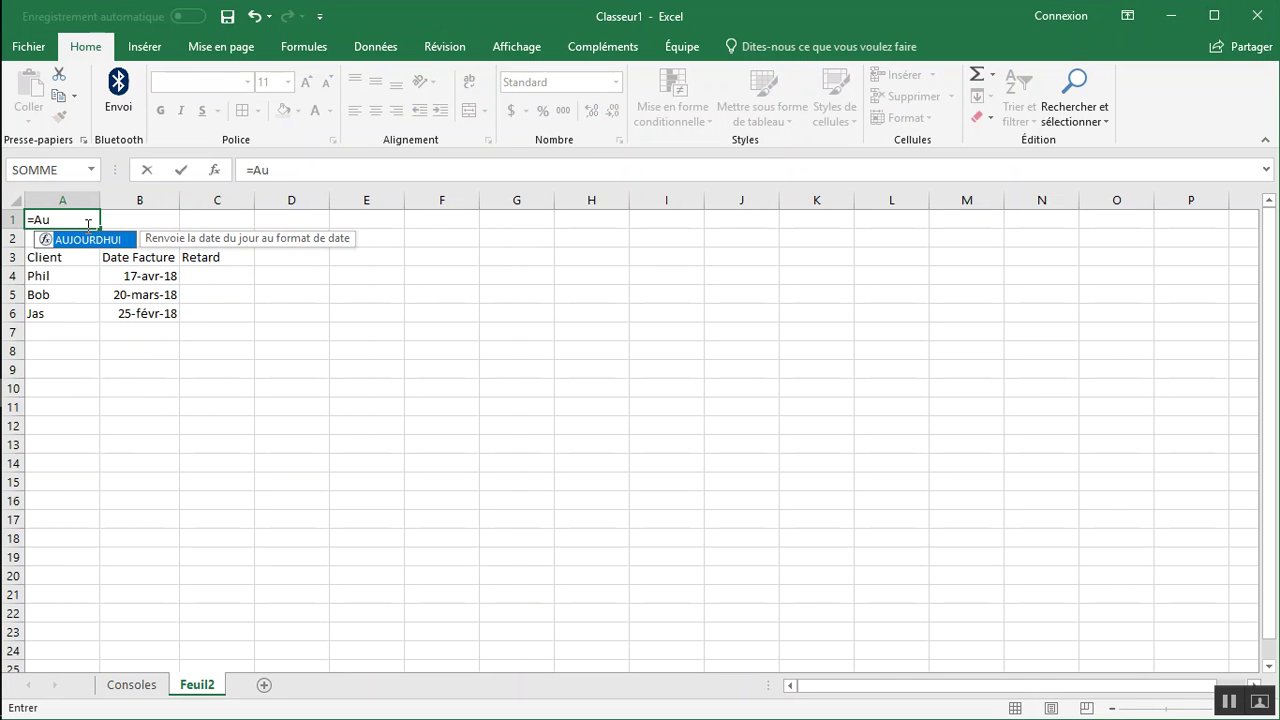
pyautogui.press('Tab')
pyautogui.write(')')
pyautogui.press('Return')
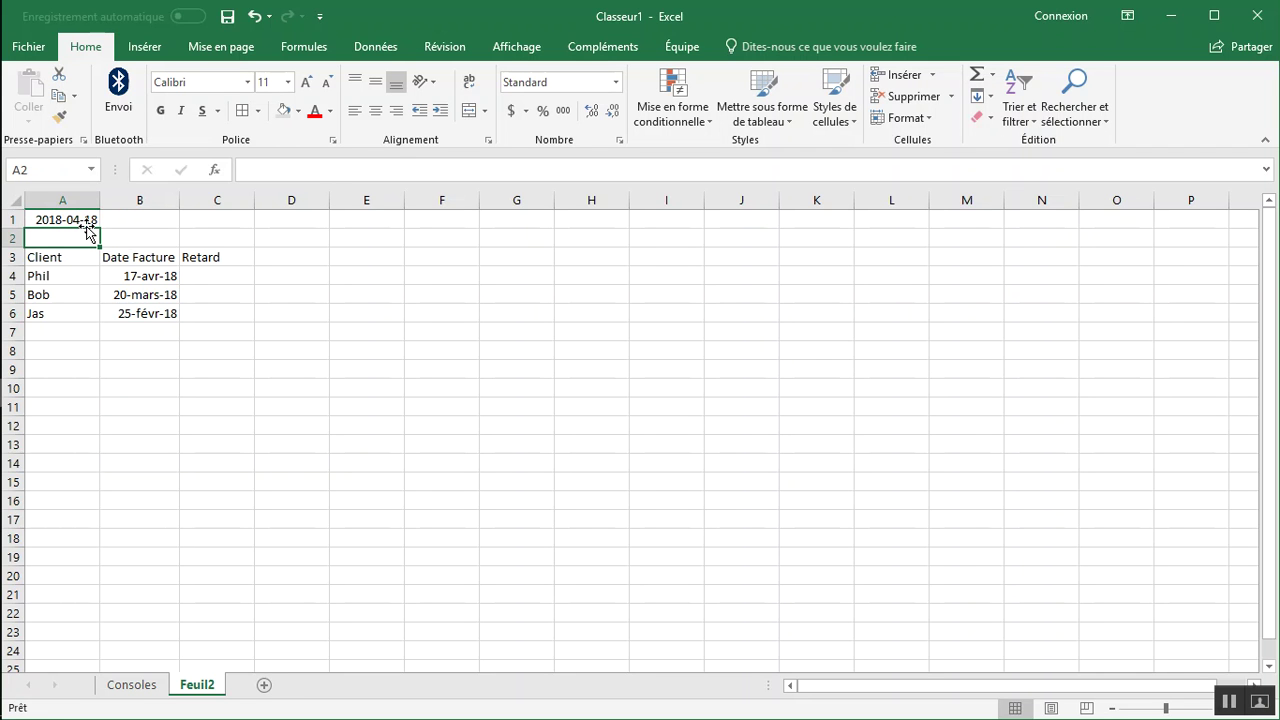
# Enter =SI(AUJOURDHUI()-B4>30;"retard";"ok") in C4 of the Retard column
pyautogui.click(200, 277)
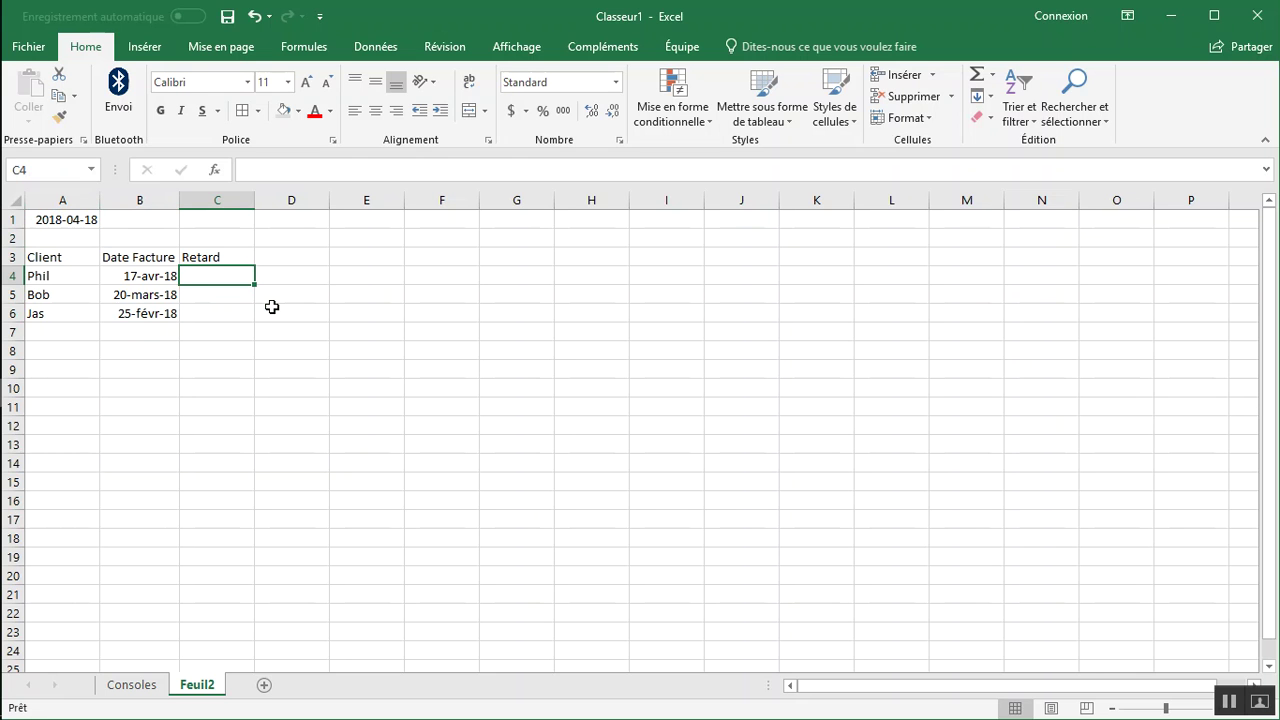
pyautogui.write('=')
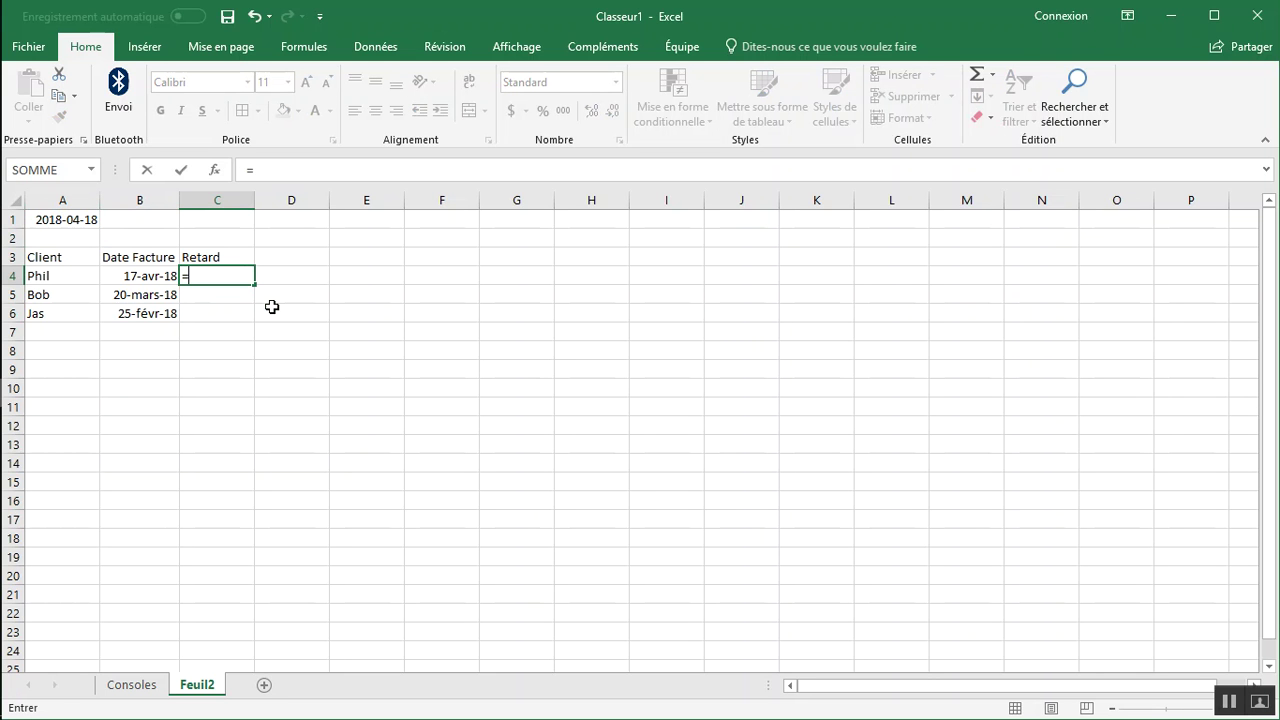
pyautogui.write('SI(')
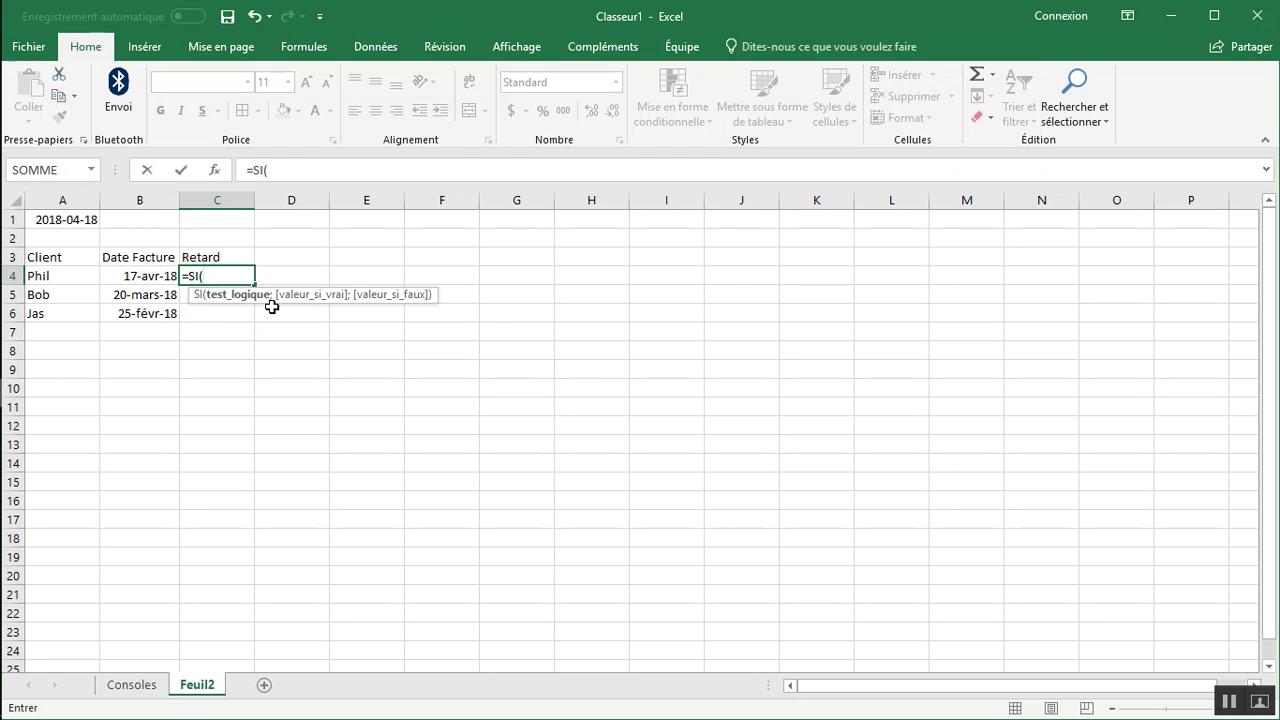
pyautogui.write('AU')
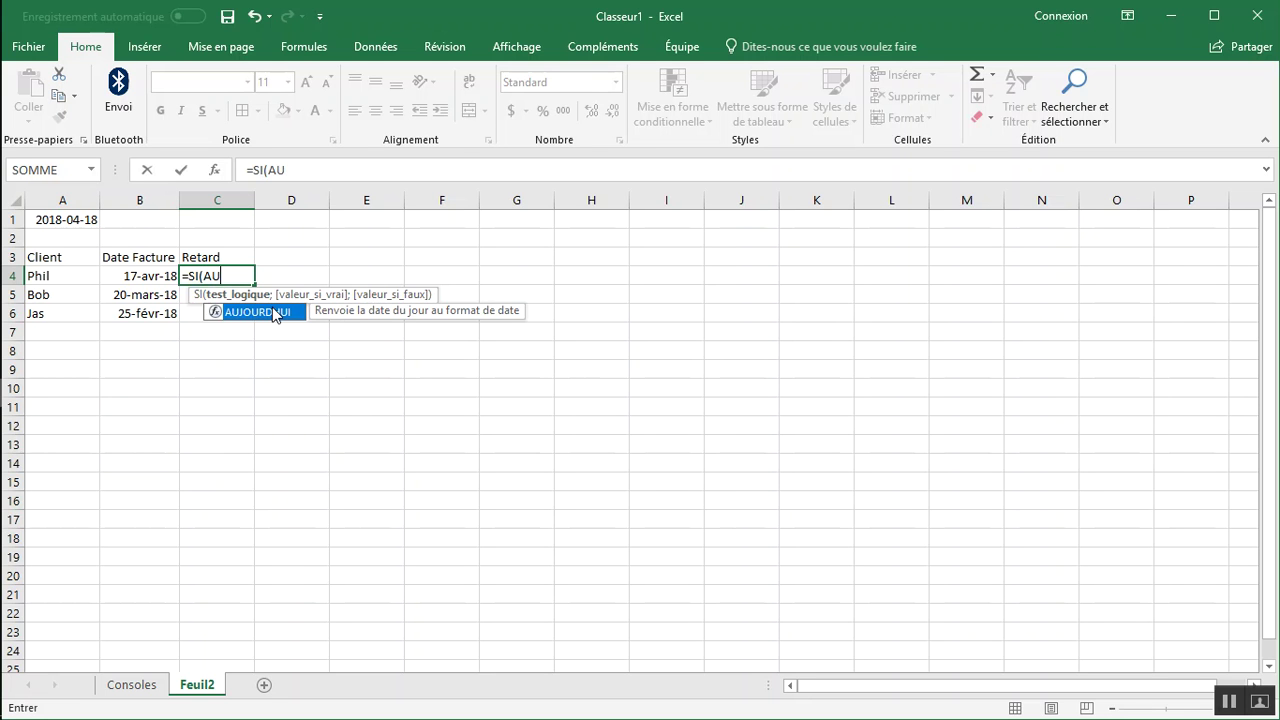
pyautogui.doubleClick(274, 313)
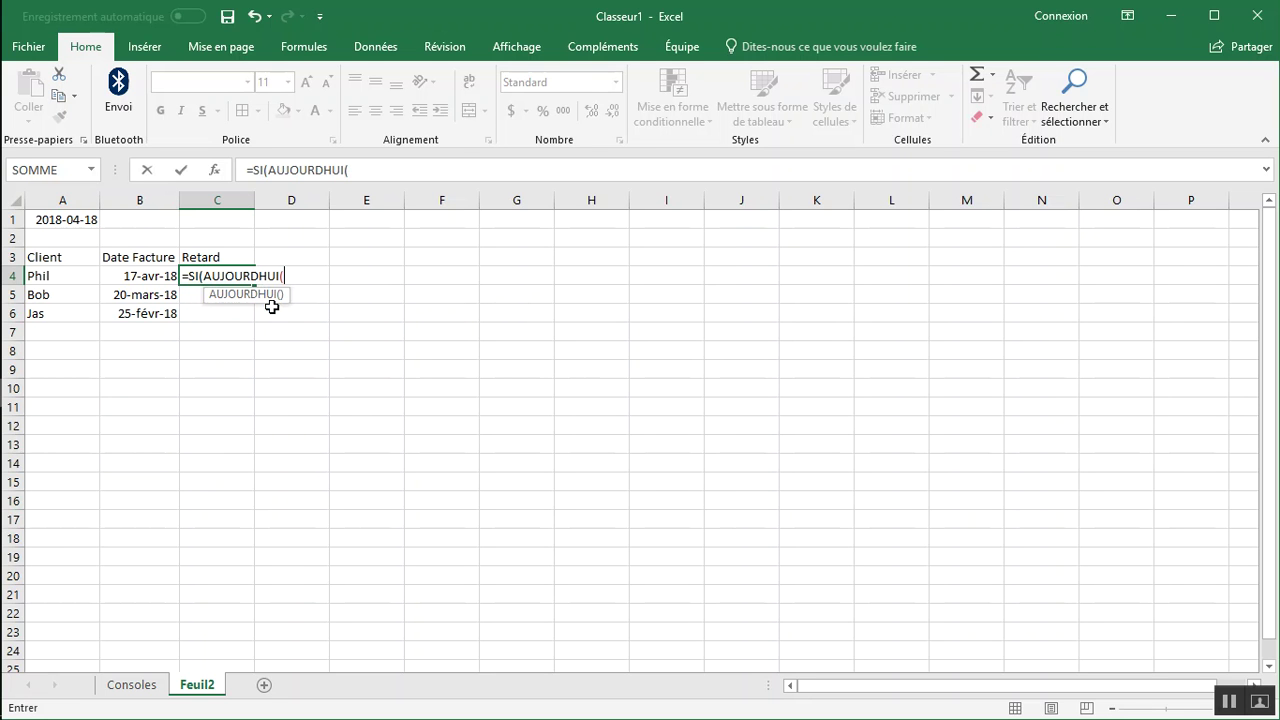
pyautogui.write(')')
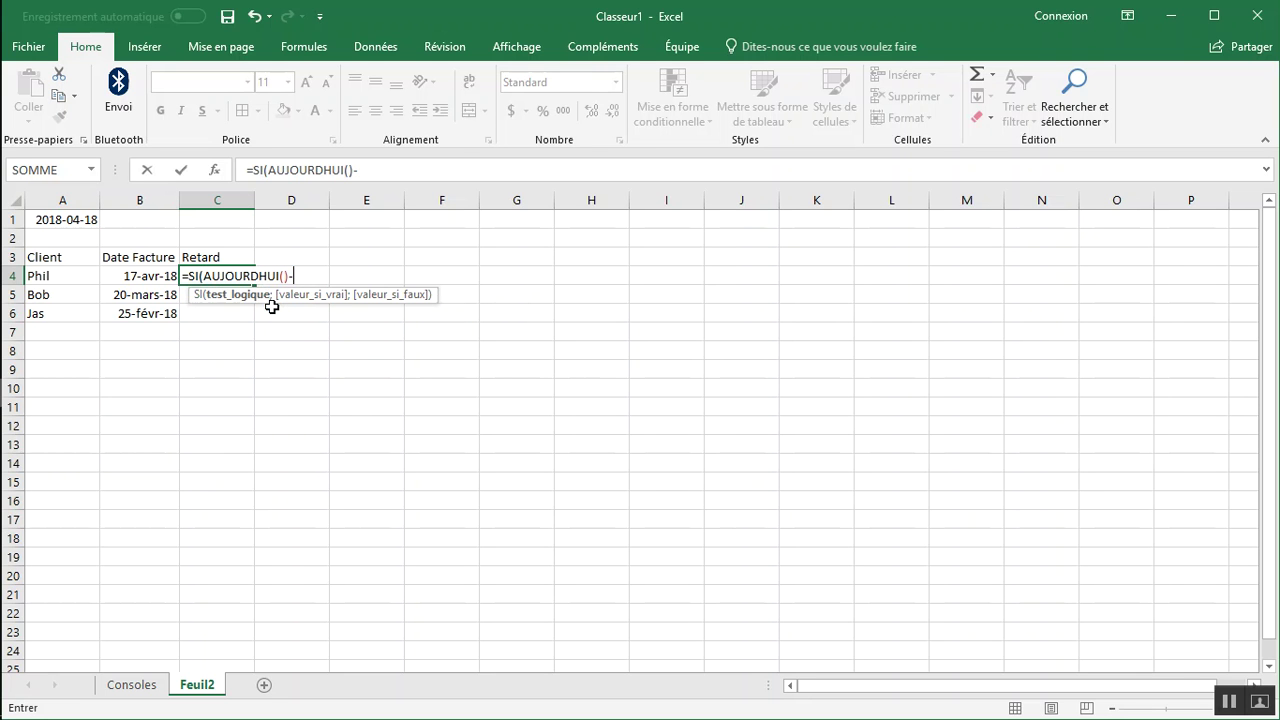
pyautogui.write('-')
pyautogui.click(150, 280)
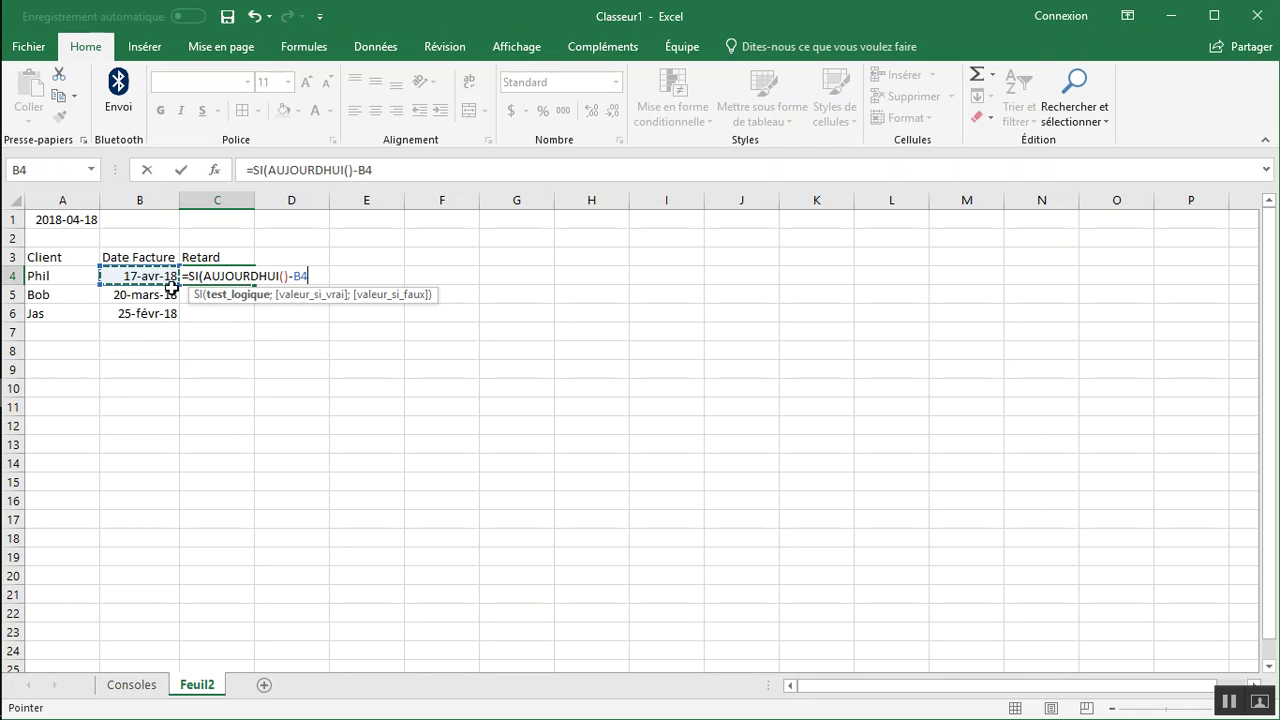
pyautogui.write('>30')
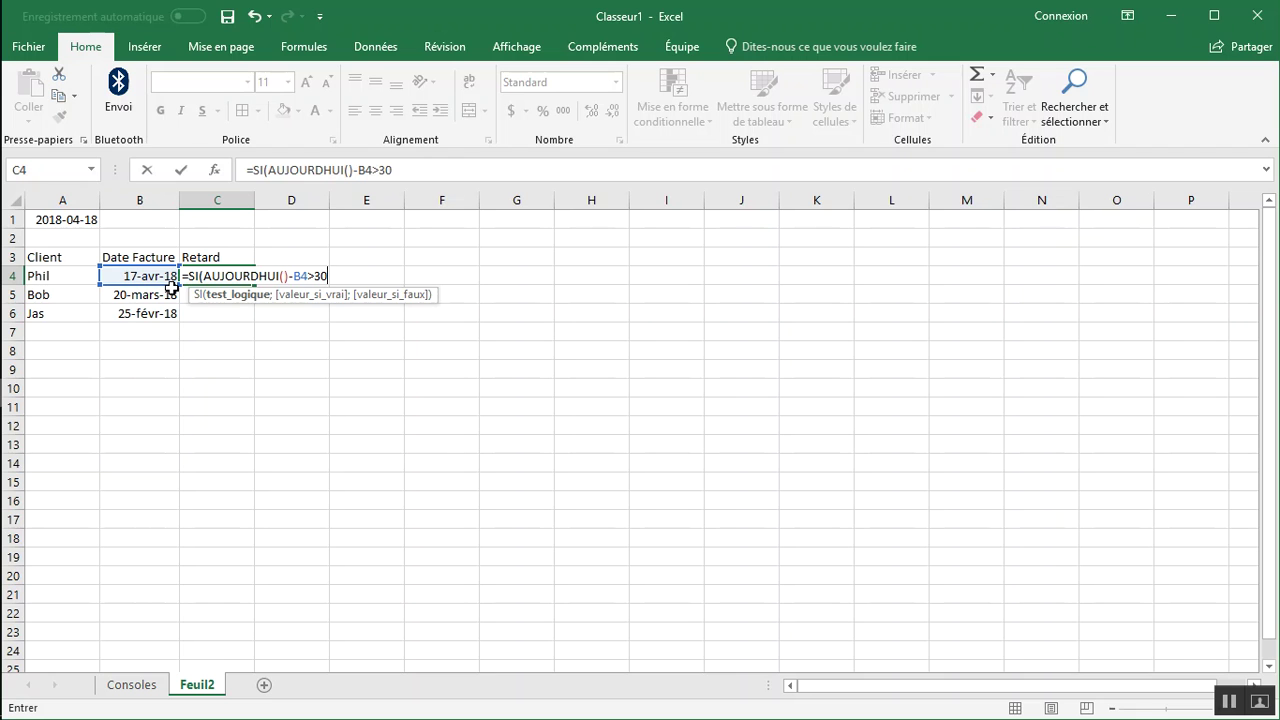
pyautogui.write(';')
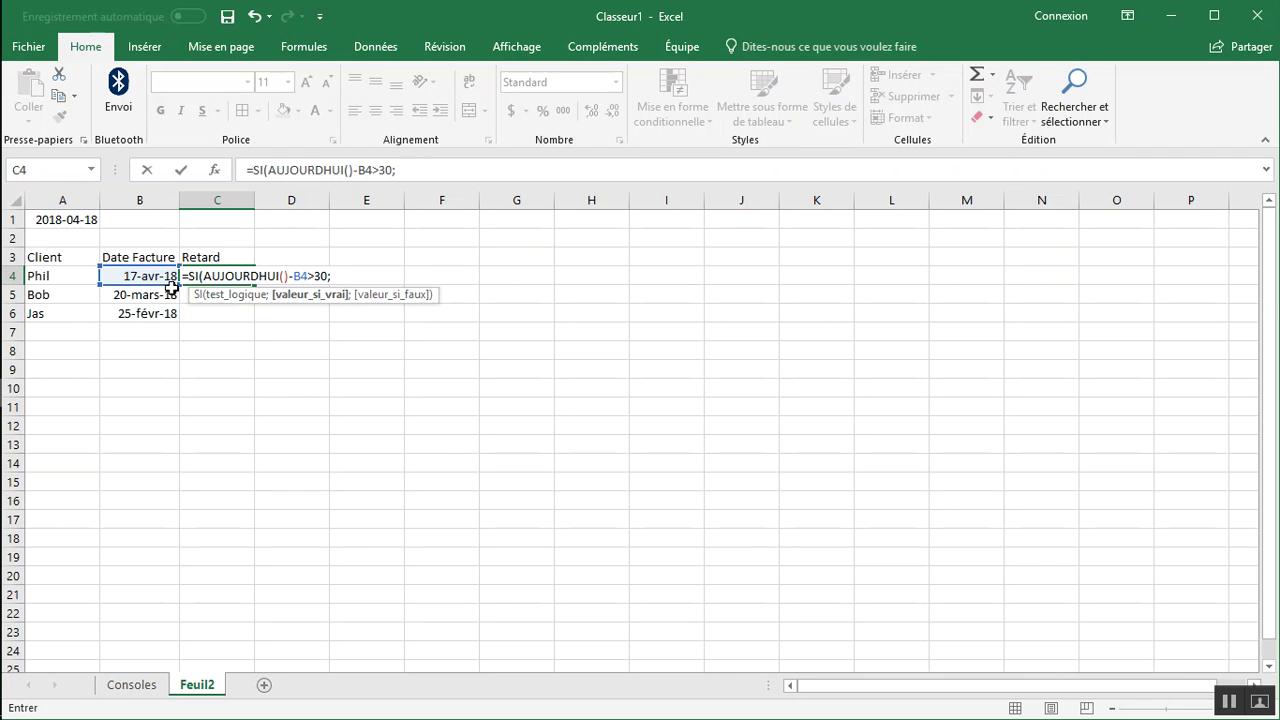
pyautogui.write('"retard";')
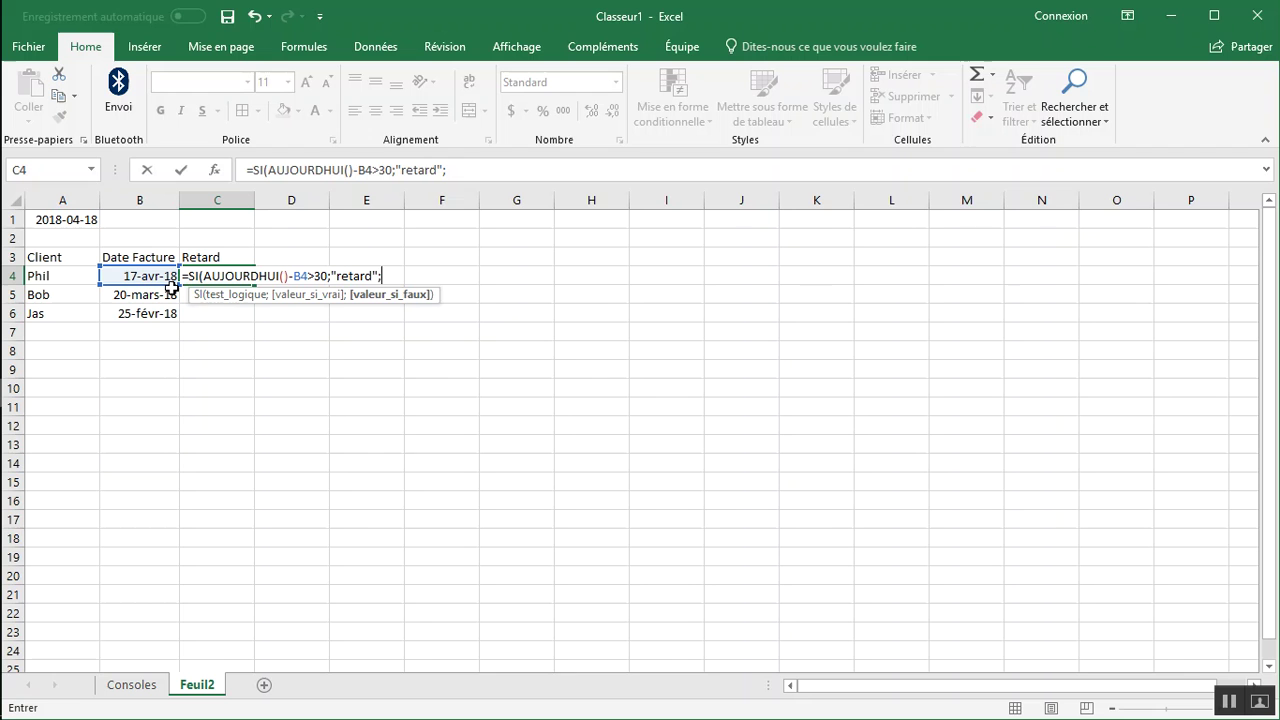
pyautogui.write('"ok")')
pyautogui.press('Return')
pyautogui.press('Up')
pyautogui.press('Left')
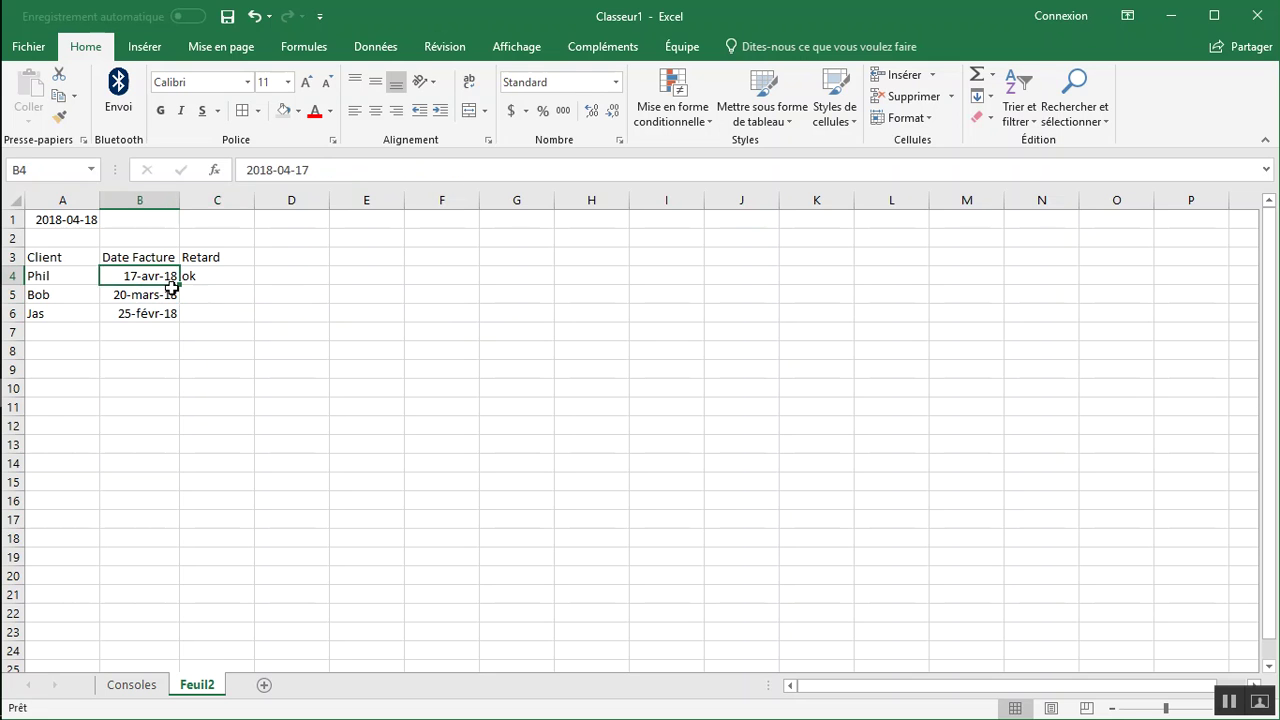
# Fill the Retard formula from C4 down to C6 and review the copied formula and the date cells
pyautogui.press('Right')
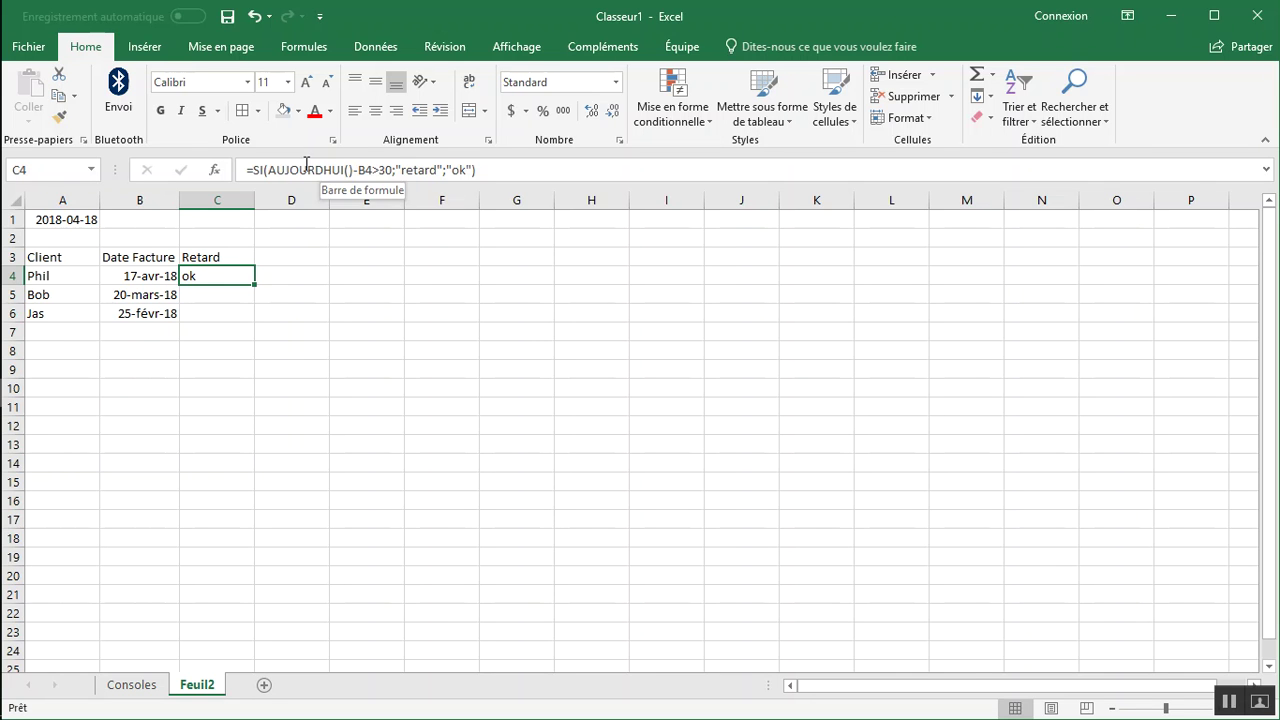
pyautogui.moveTo(256, 286); pyautogui.dragTo(256, 322)
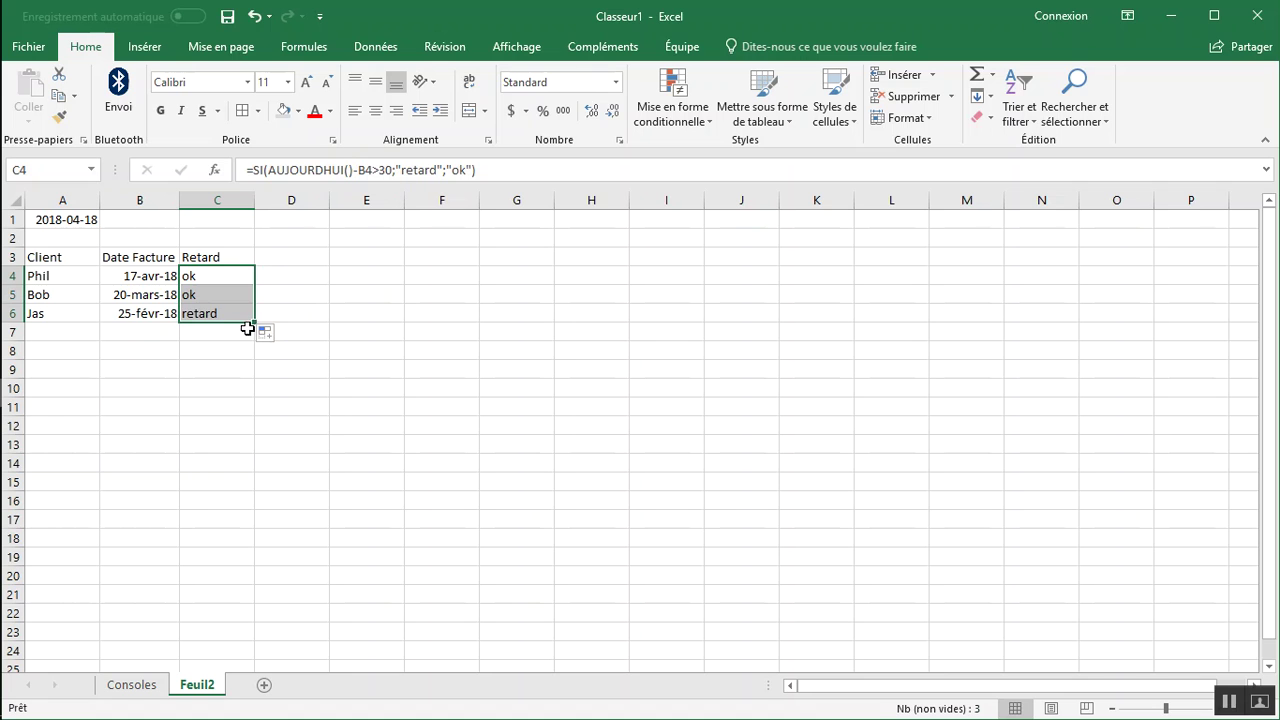
pyautogui.click(126, 314)
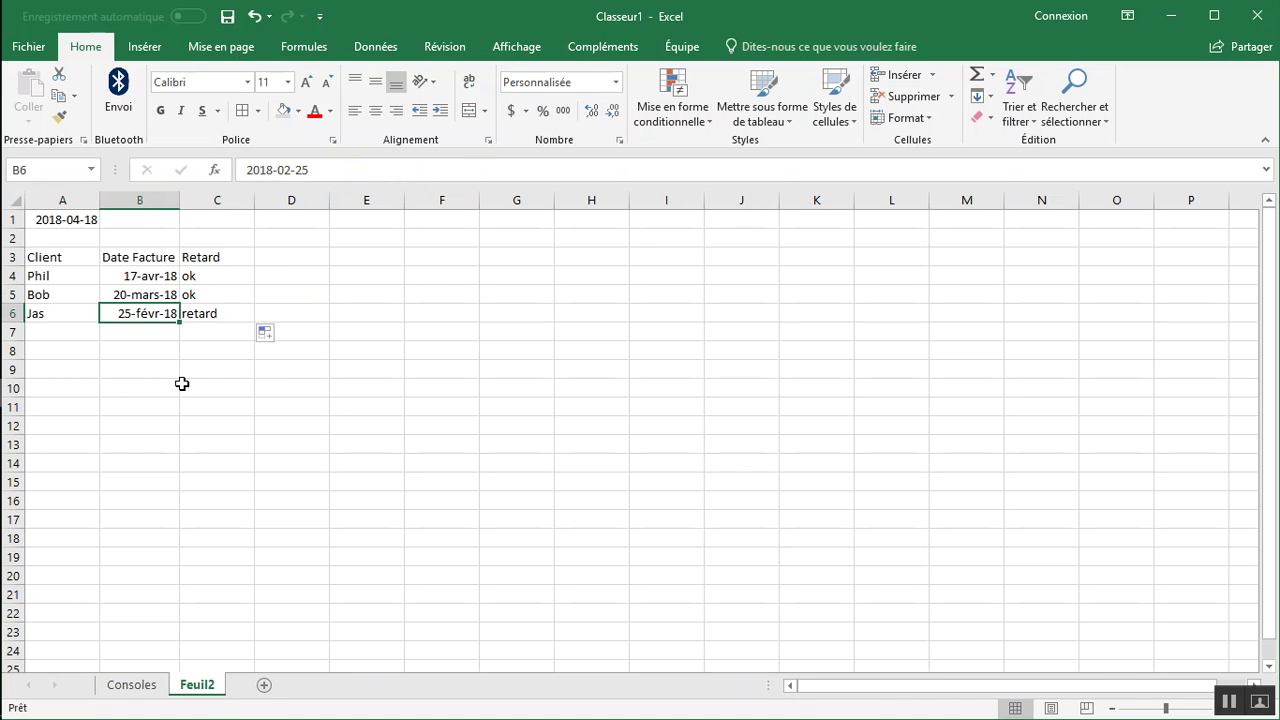
pyautogui.click(197, 314)
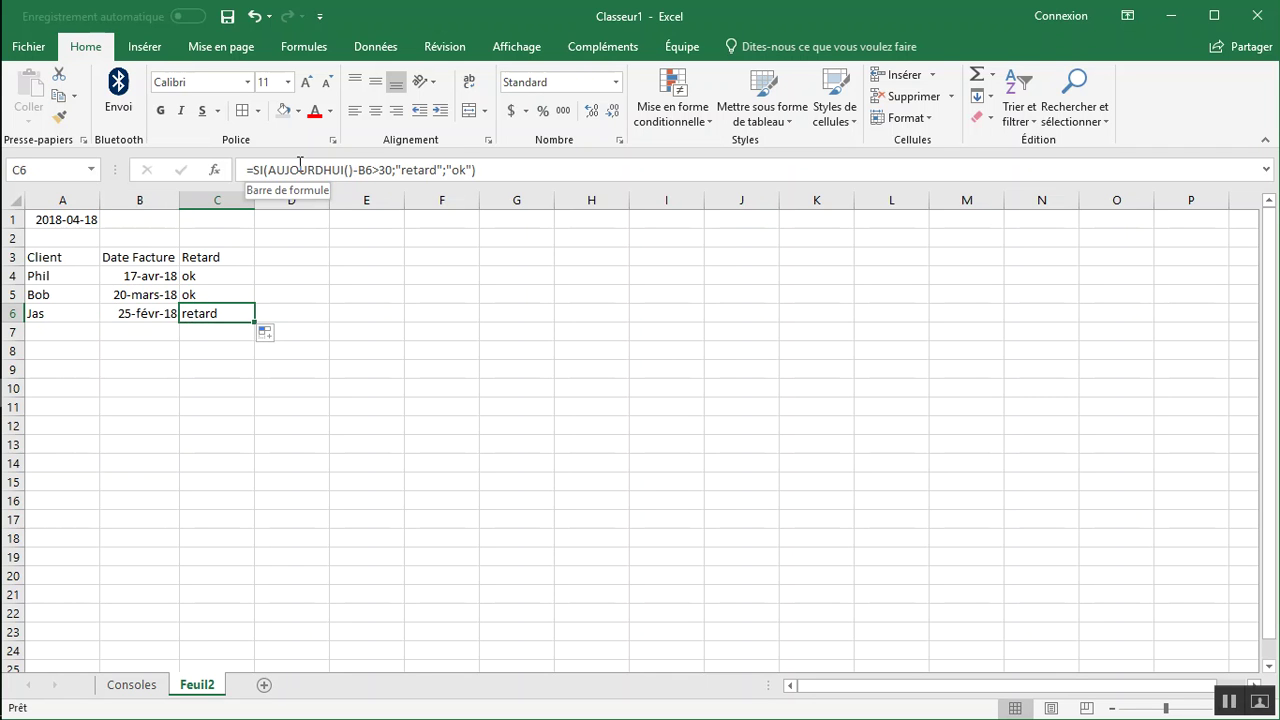
pyautogui.click(70, 222)
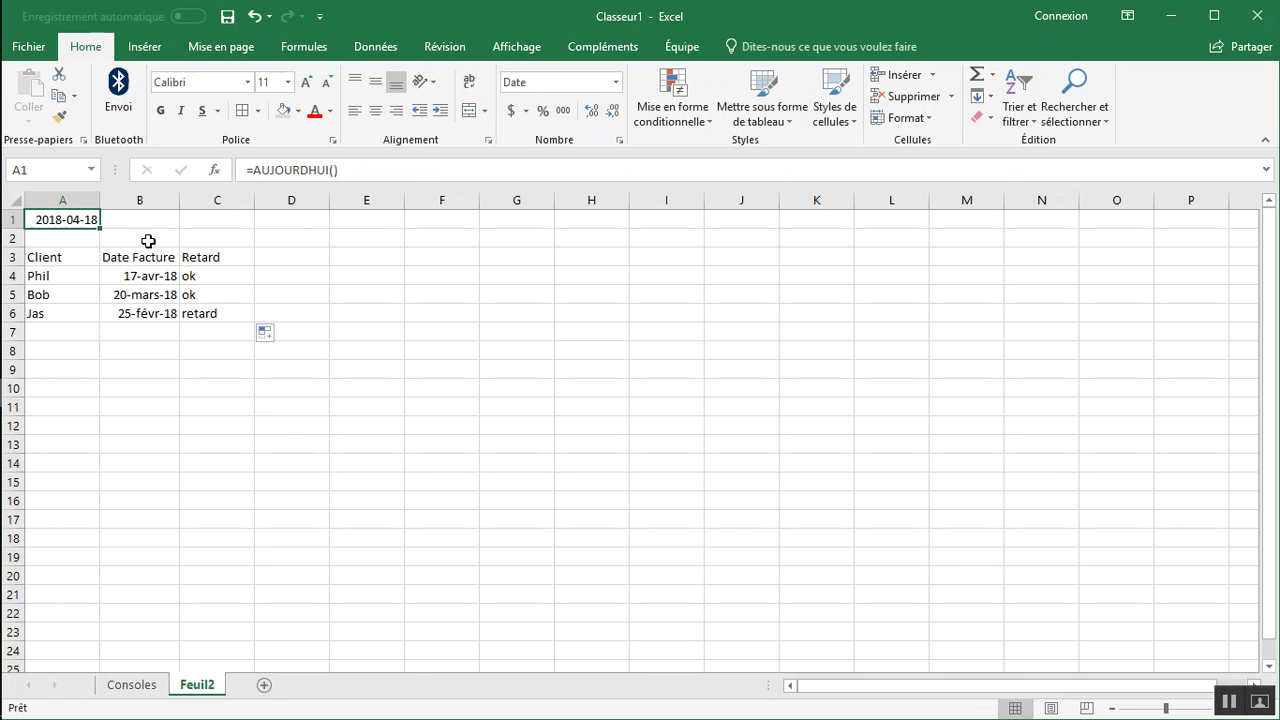
pyautogui.click(220, 276)
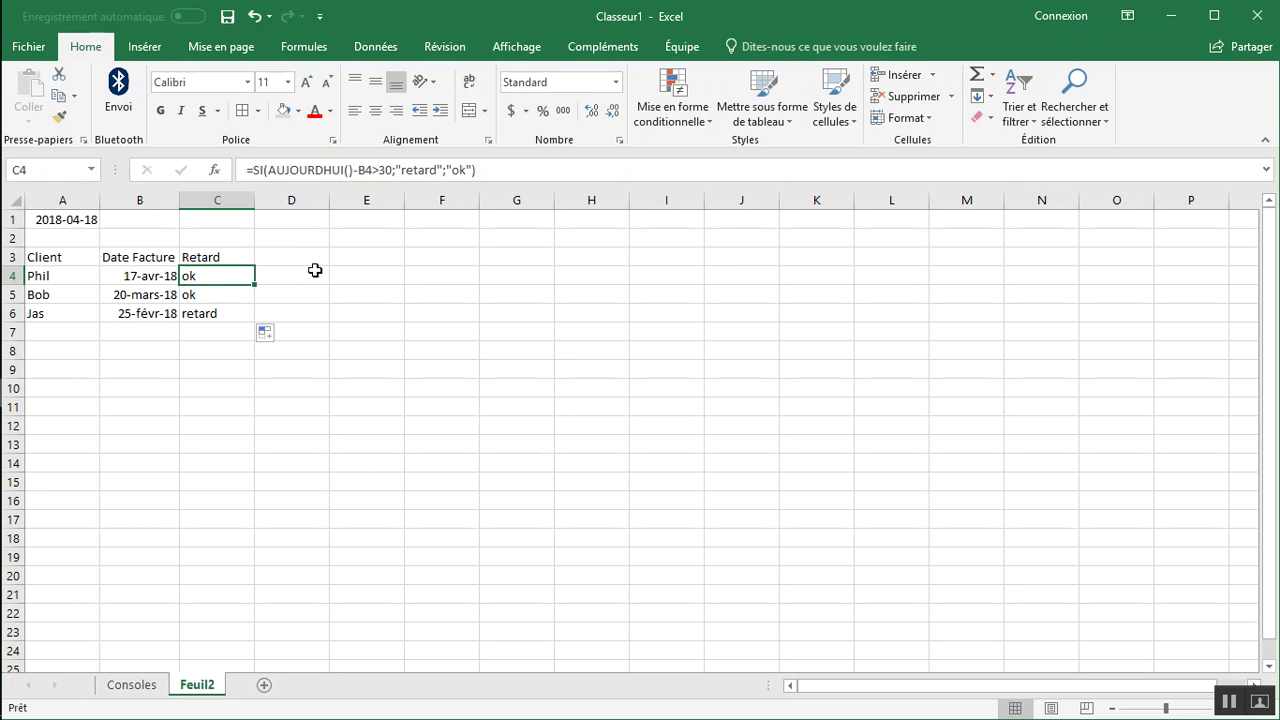
# Calculate the days between the first and last invoice dates with =B4-B6 in D4, and clear that cell
pyautogui.click(316, 273)
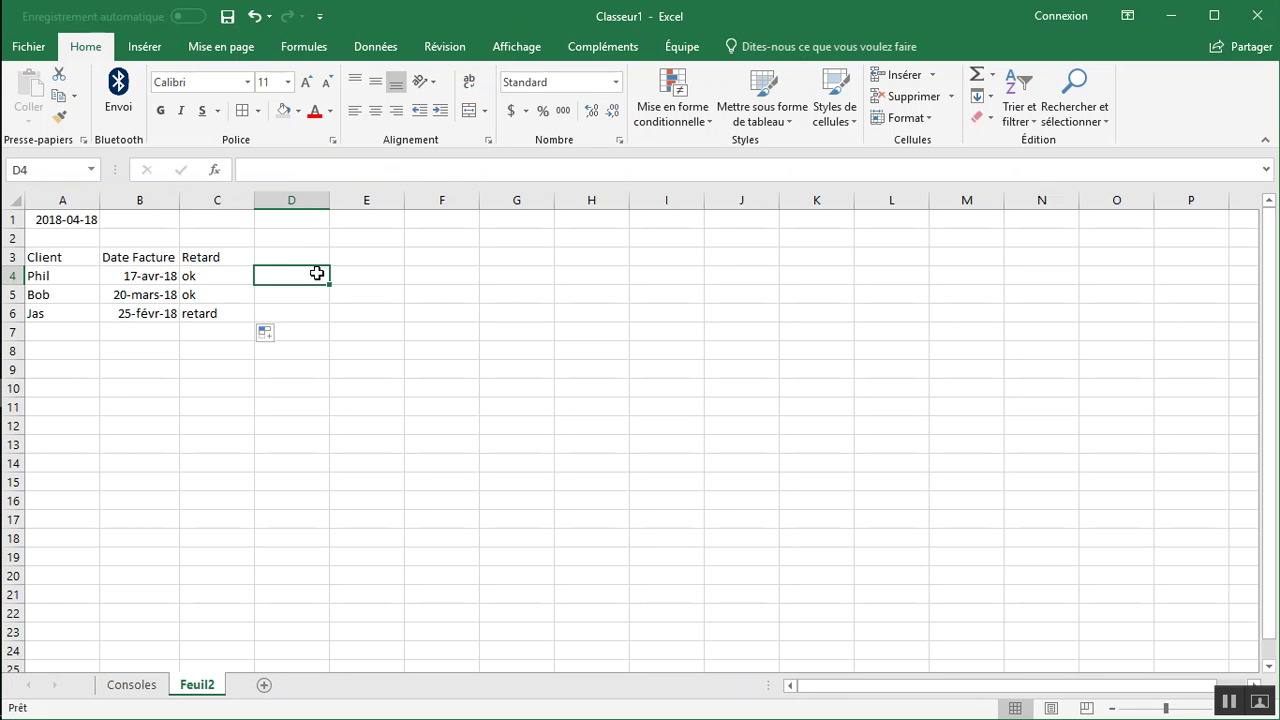
pyautogui.write('=')
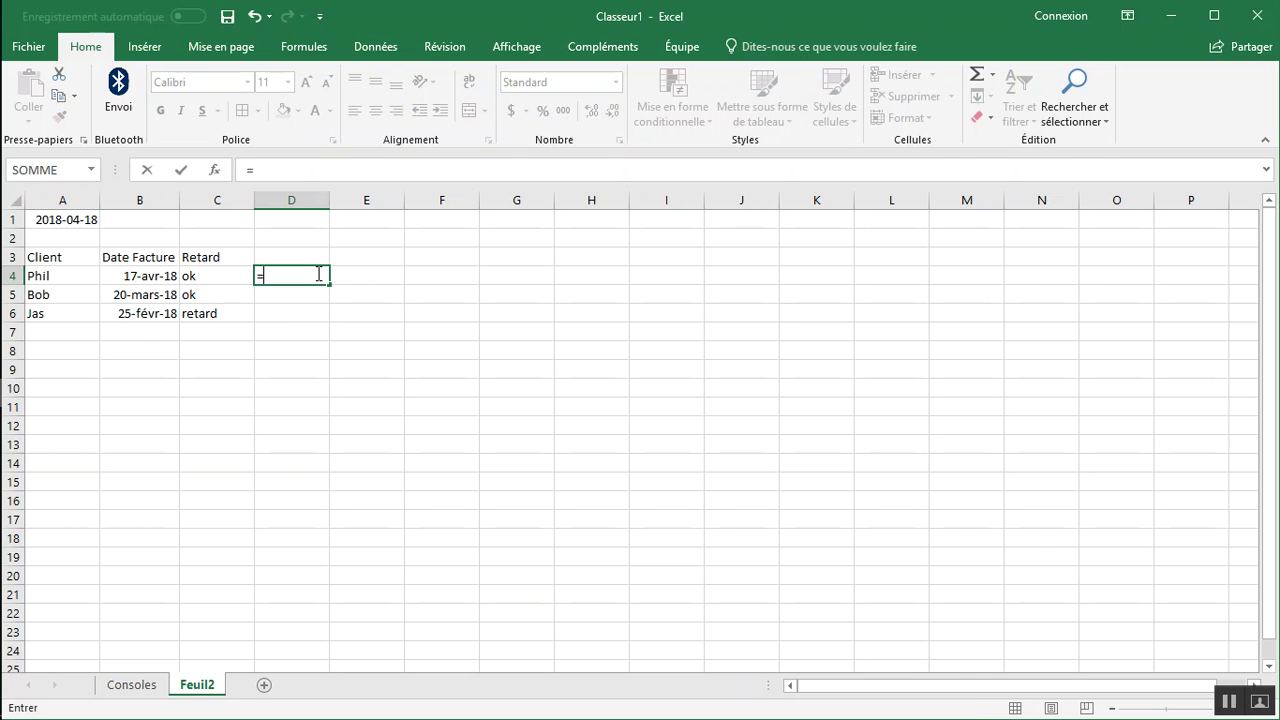
pyautogui.click(169, 280)
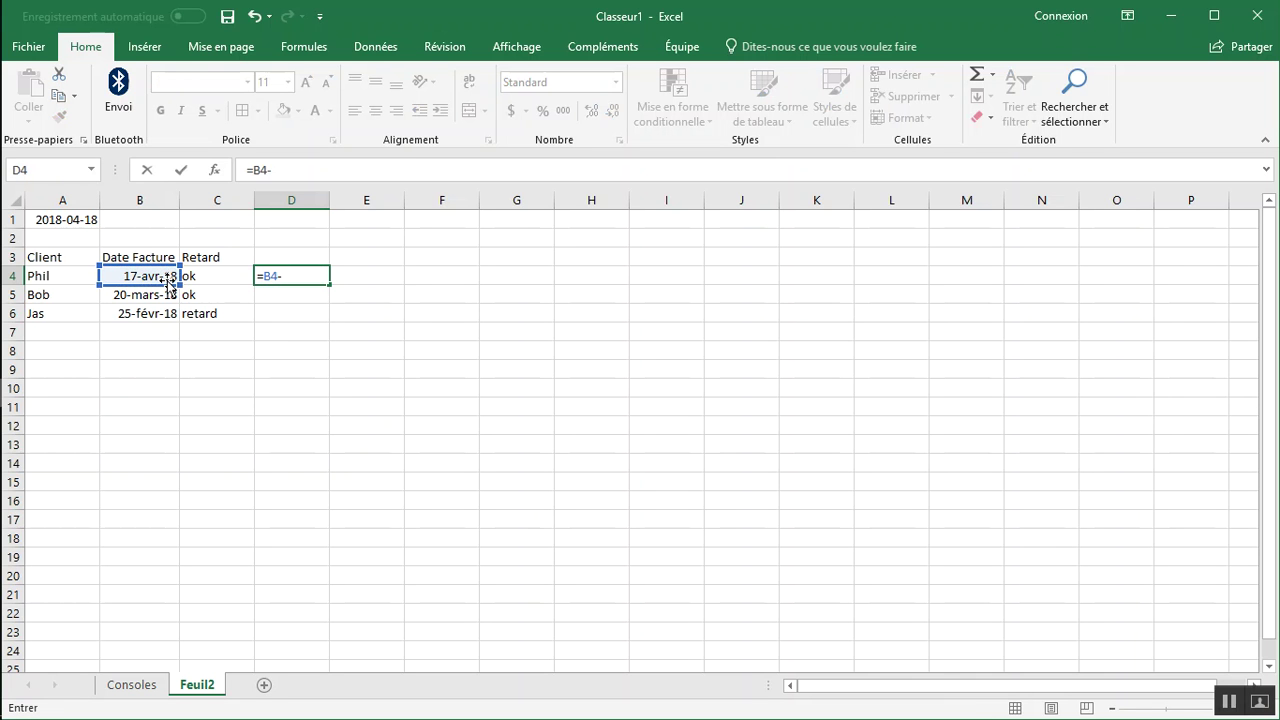
pyautogui.write('-')
pyautogui.click(137, 313)
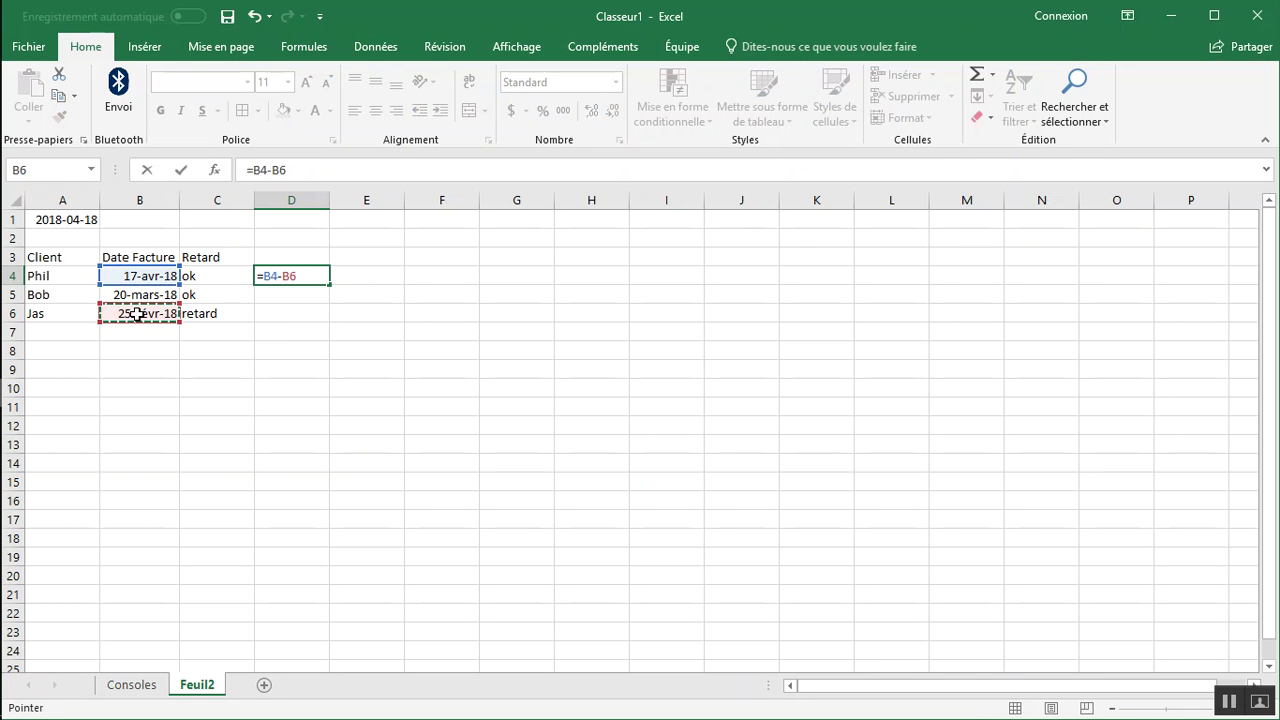
pyautogui.press('Return')
pyautogui.press('Up')
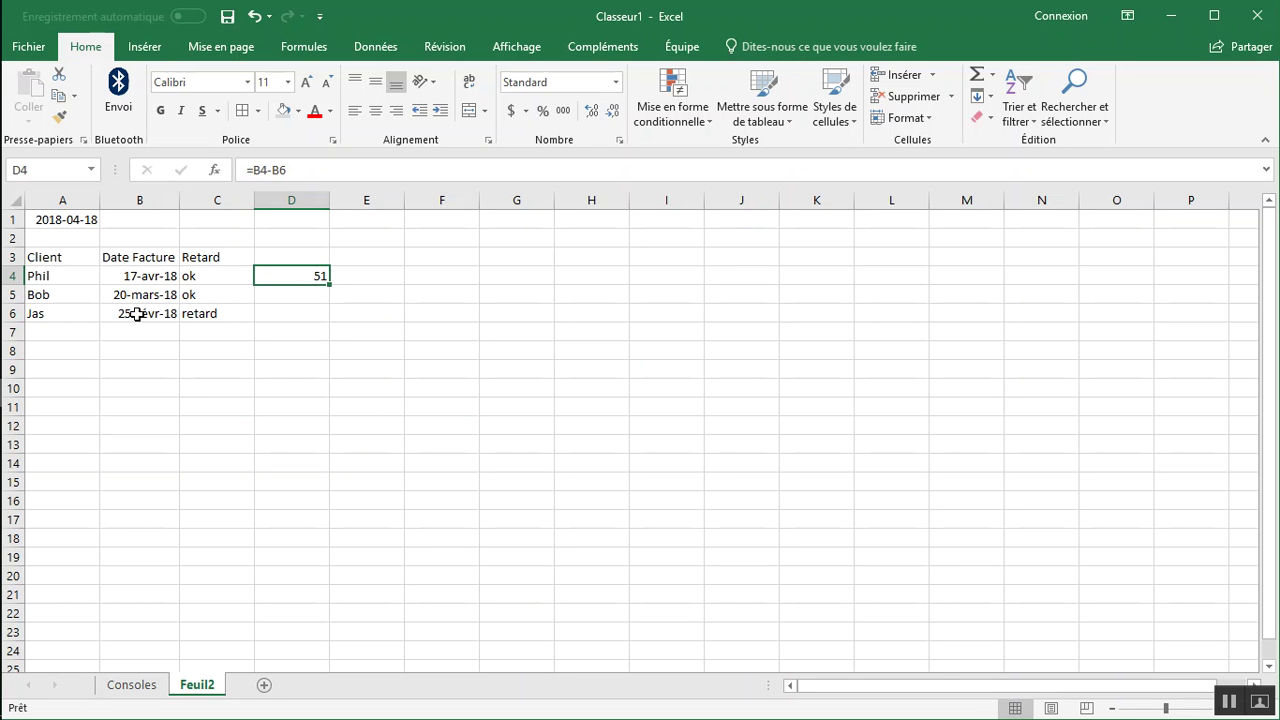
pyautogui.press('Delete')
pyautogui.press('Down')
pyautogui.press('Down')
pyautogui.press('Down')
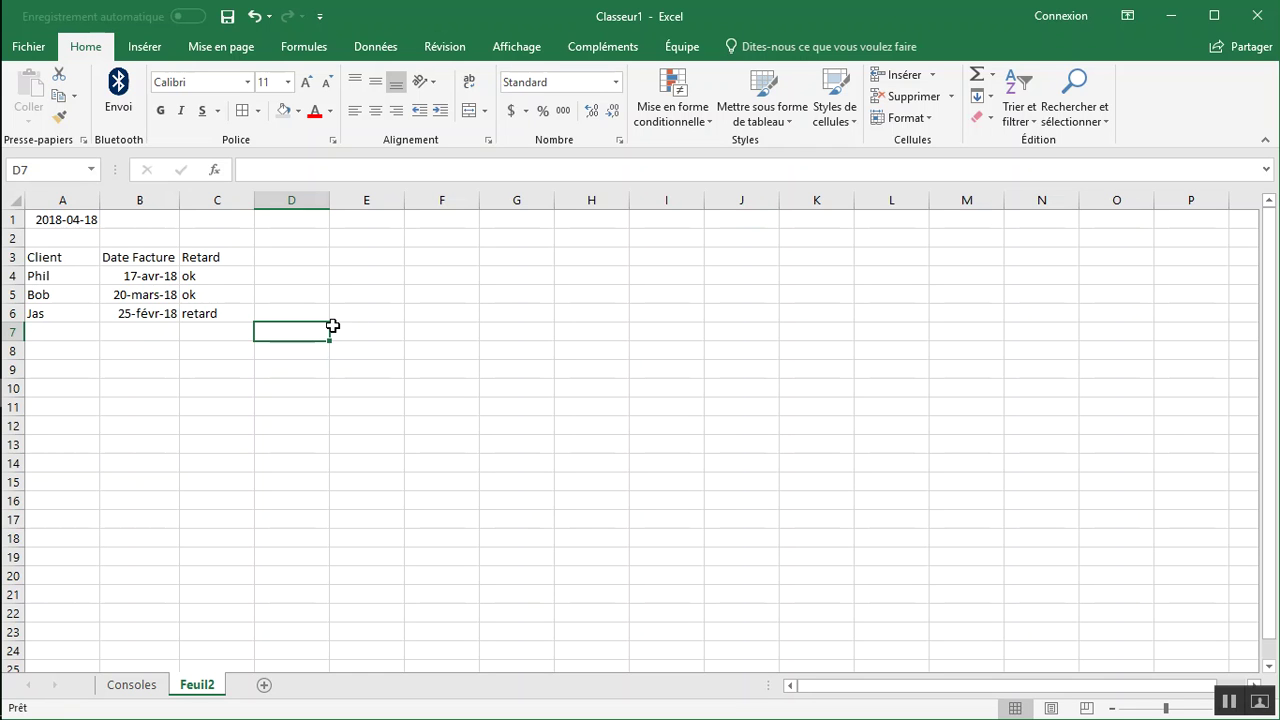
# Look through the suggested functions starting with M for a formula in D7, and erase the started entry
pyautogui.click(358, 170)
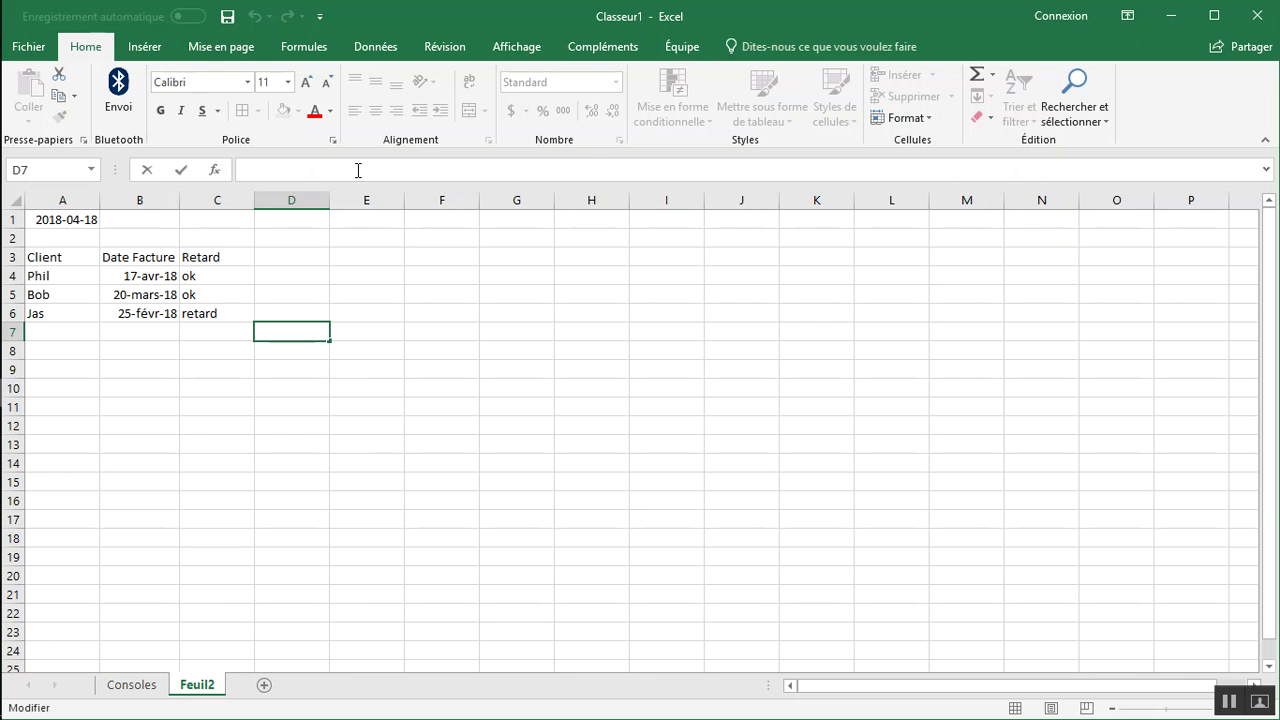
pyautogui.write('=M')
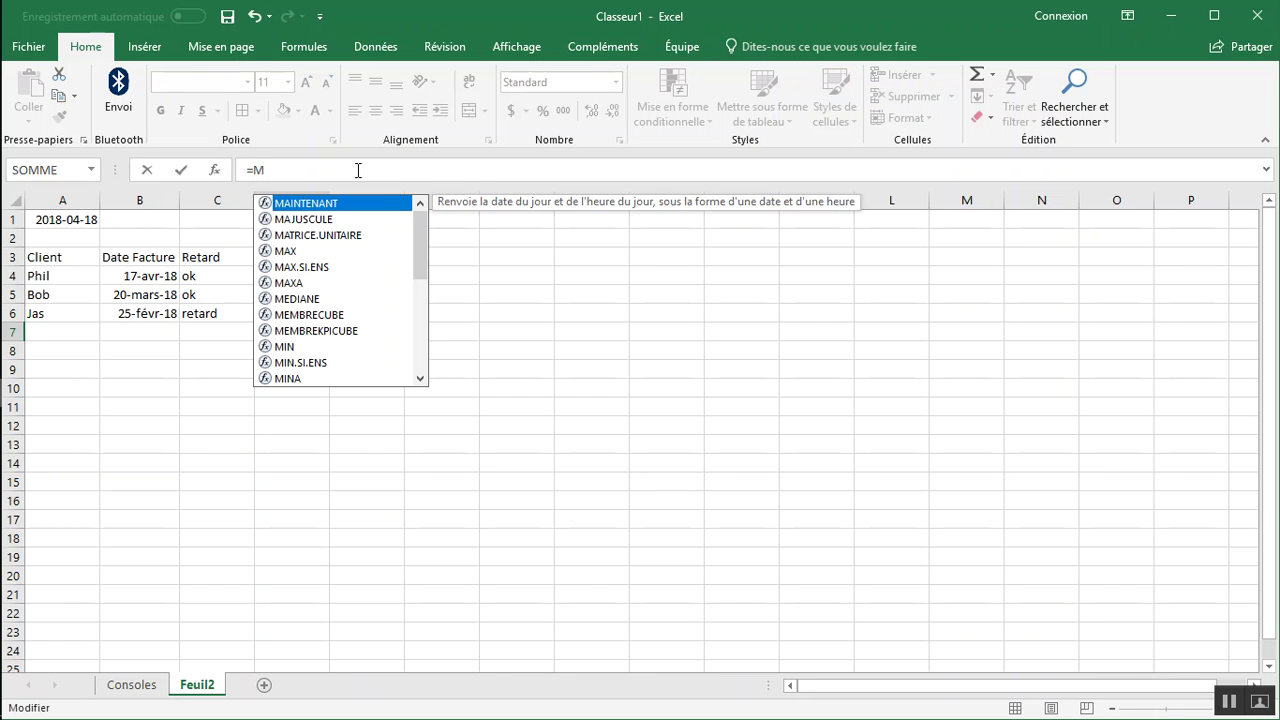
pyautogui.press('Down')
pyautogui.press('Down')
pyautogui.press('Down')
pyautogui.press('Down')
pyautogui.press('Down')
pyautogui.press('Down')
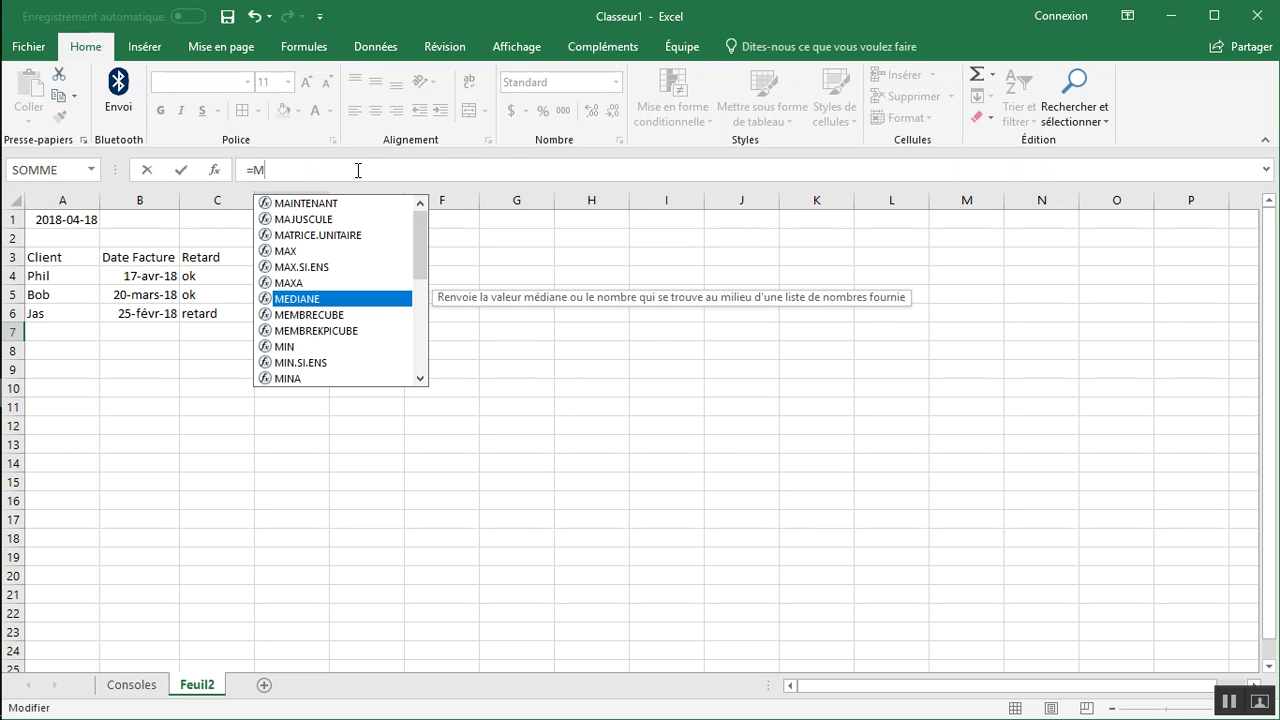
pyautogui.press('Down')
pyautogui.press('Down')
pyautogui.press('Down')
pyautogui.press('Down')
pyautogui.press('Down')
pyautogui.press('Down')
pyautogui.press('Down')
pyautogui.press('Down')
pyautogui.press('Down')
pyautogui.press('Down')
pyautogui.press('Down')
pyautogui.press('Down')
pyautogui.press('Down')
pyautogui.press('Down')
pyautogui.press('Down')
pyautogui.press('Down')
pyautogui.press('Down')
pyautogui.press('Down')
pyautogui.press('Up')
pyautogui.press('Up')
pyautogui.press('Up')
pyautogui.press('Up')
pyautogui.press('Up')
pyautogui.press('Up')
pyautogui.press('Up')
pyautogui.press('Up')
pyautogui.press('Up')
pyautogui.press('Up')
pyautogui.press('Up')
pyautogui.press('Up')
pyautogui.press('Up')
pyautogui.press('Up')
pyautogui.press('Up')
pyautogui.press('Up')
pyautogui.press('Up')
pyautogui.press('Up')
pyautogui.press('Up')
pyautogui.press('Up')
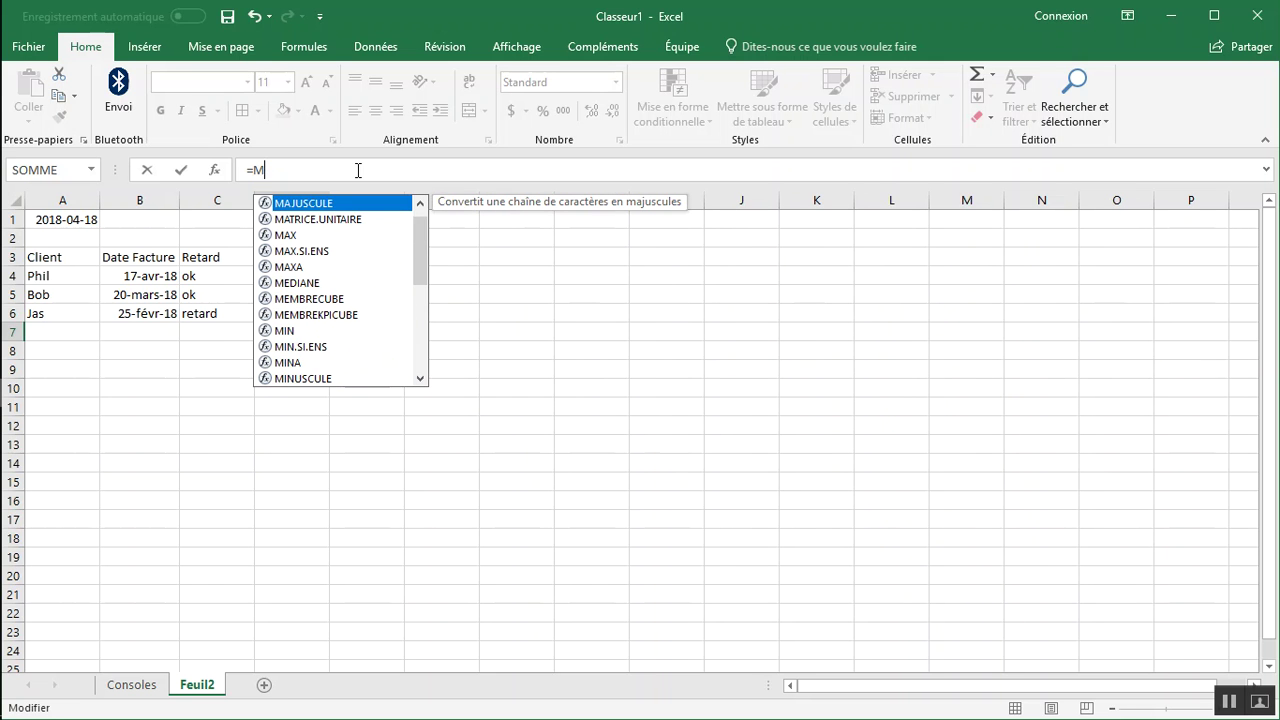
pyautogui.press('BackSpace')
pyautogui.press('BackSpace')
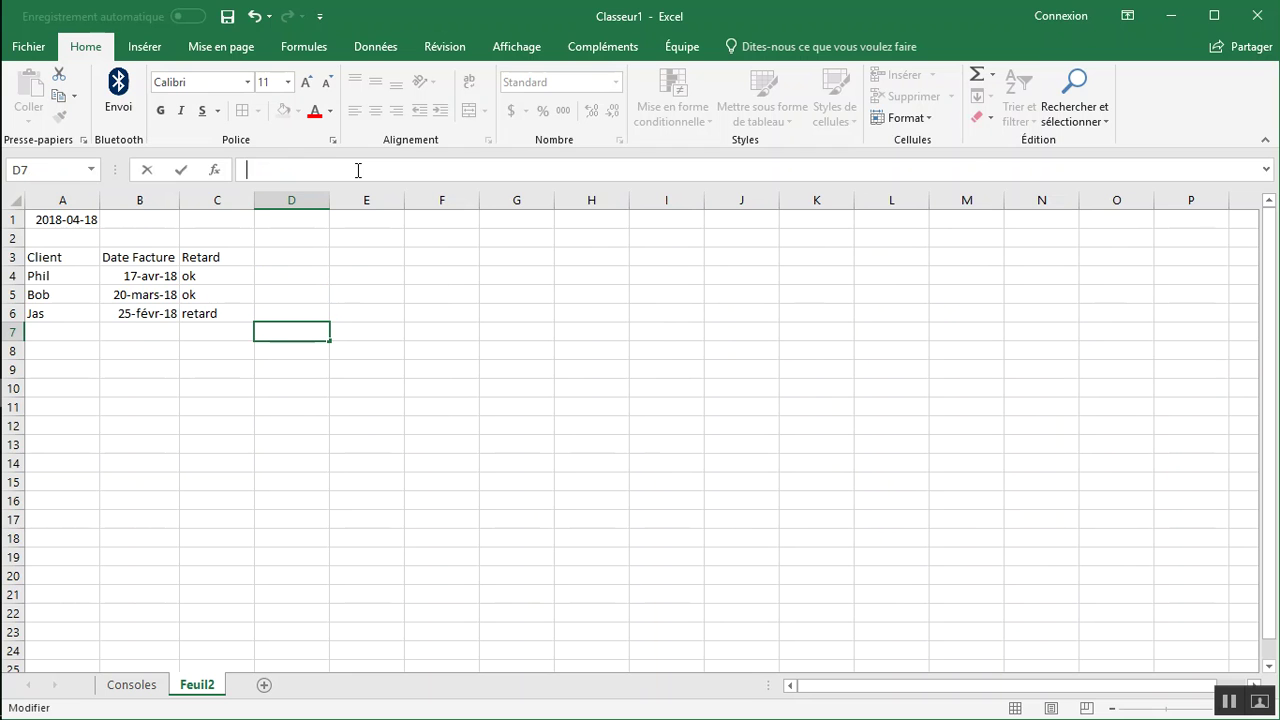